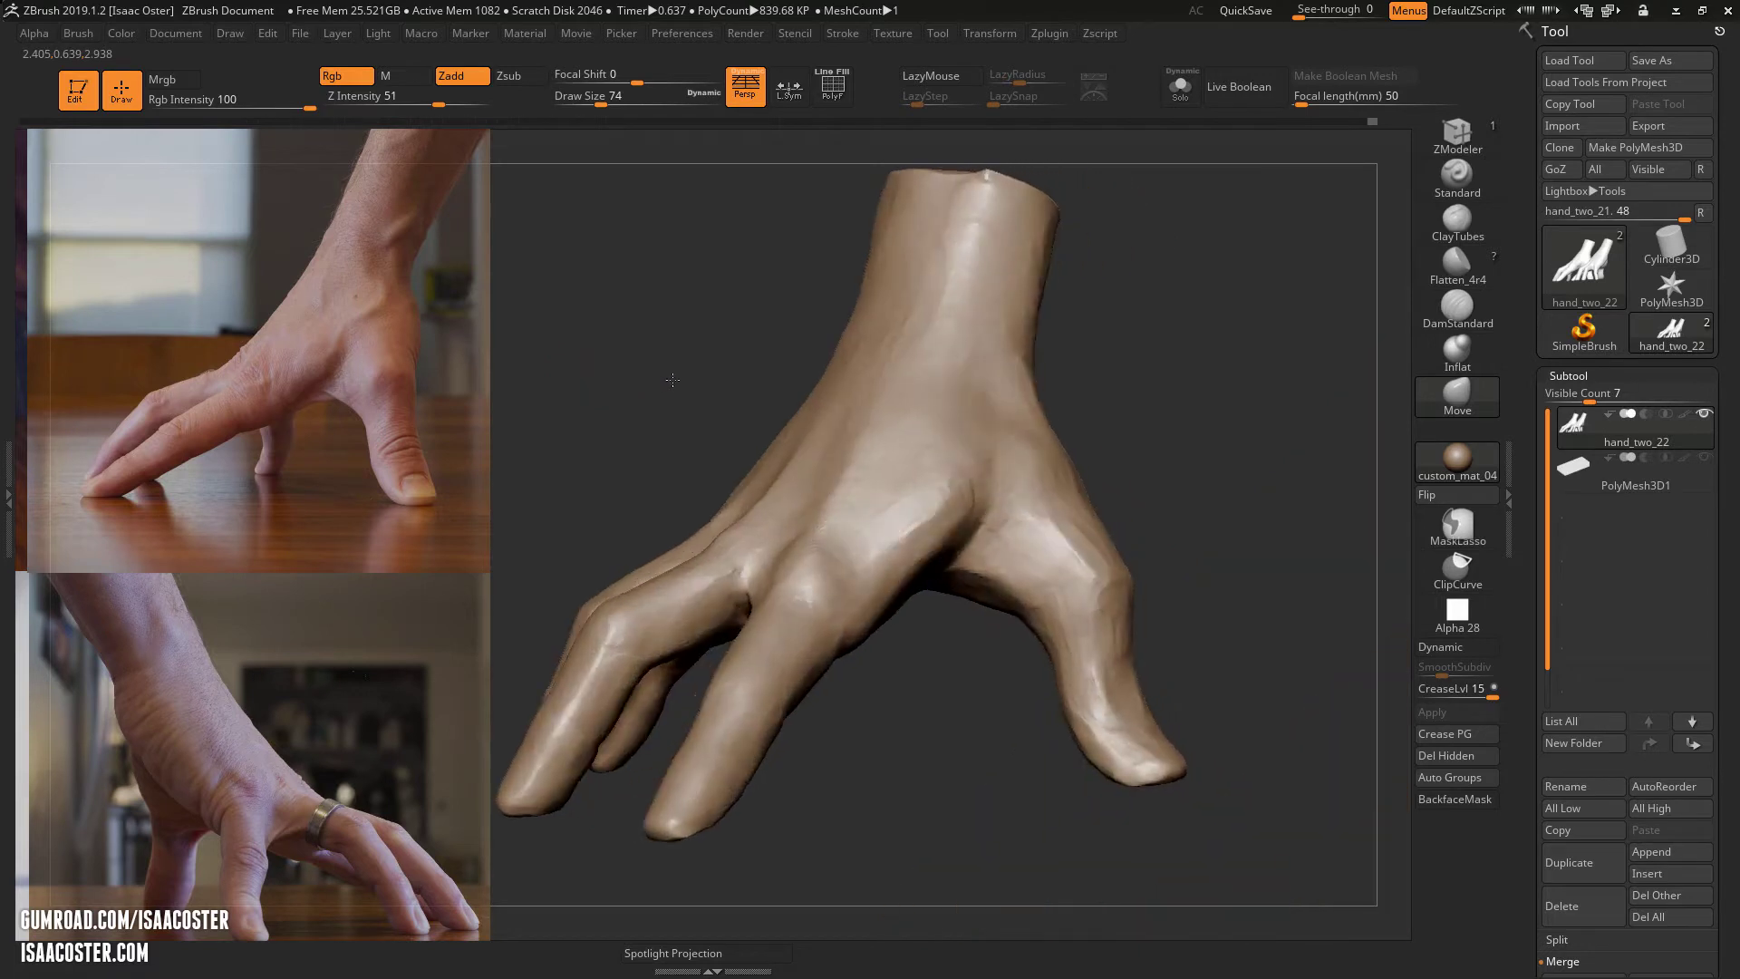
# - Build up the index finger's knuckle with the ClayTubes brush at draw size 74 and Z intensity 16
pyautogui.click(1434, 237)
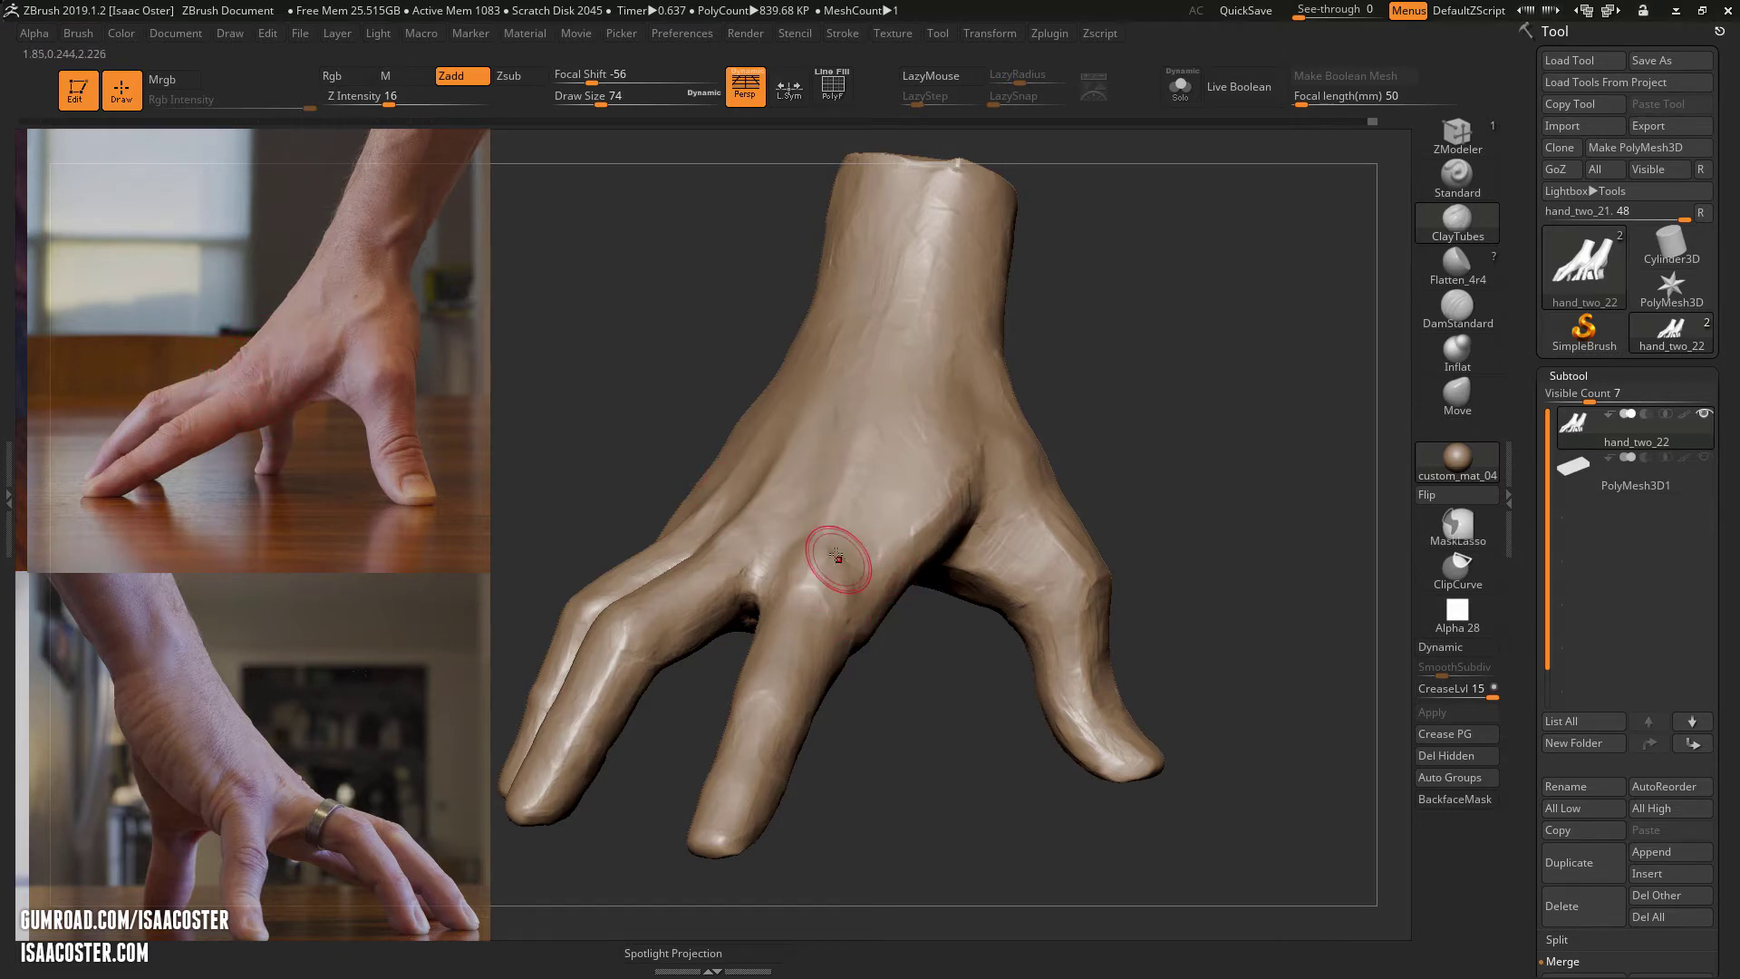
pyautogui.moveTo(934, 707); pyautogui.dragTo(893, 723)
pyautogui.moveTo(831, 594); pyautogui.dragTo(830, 564)
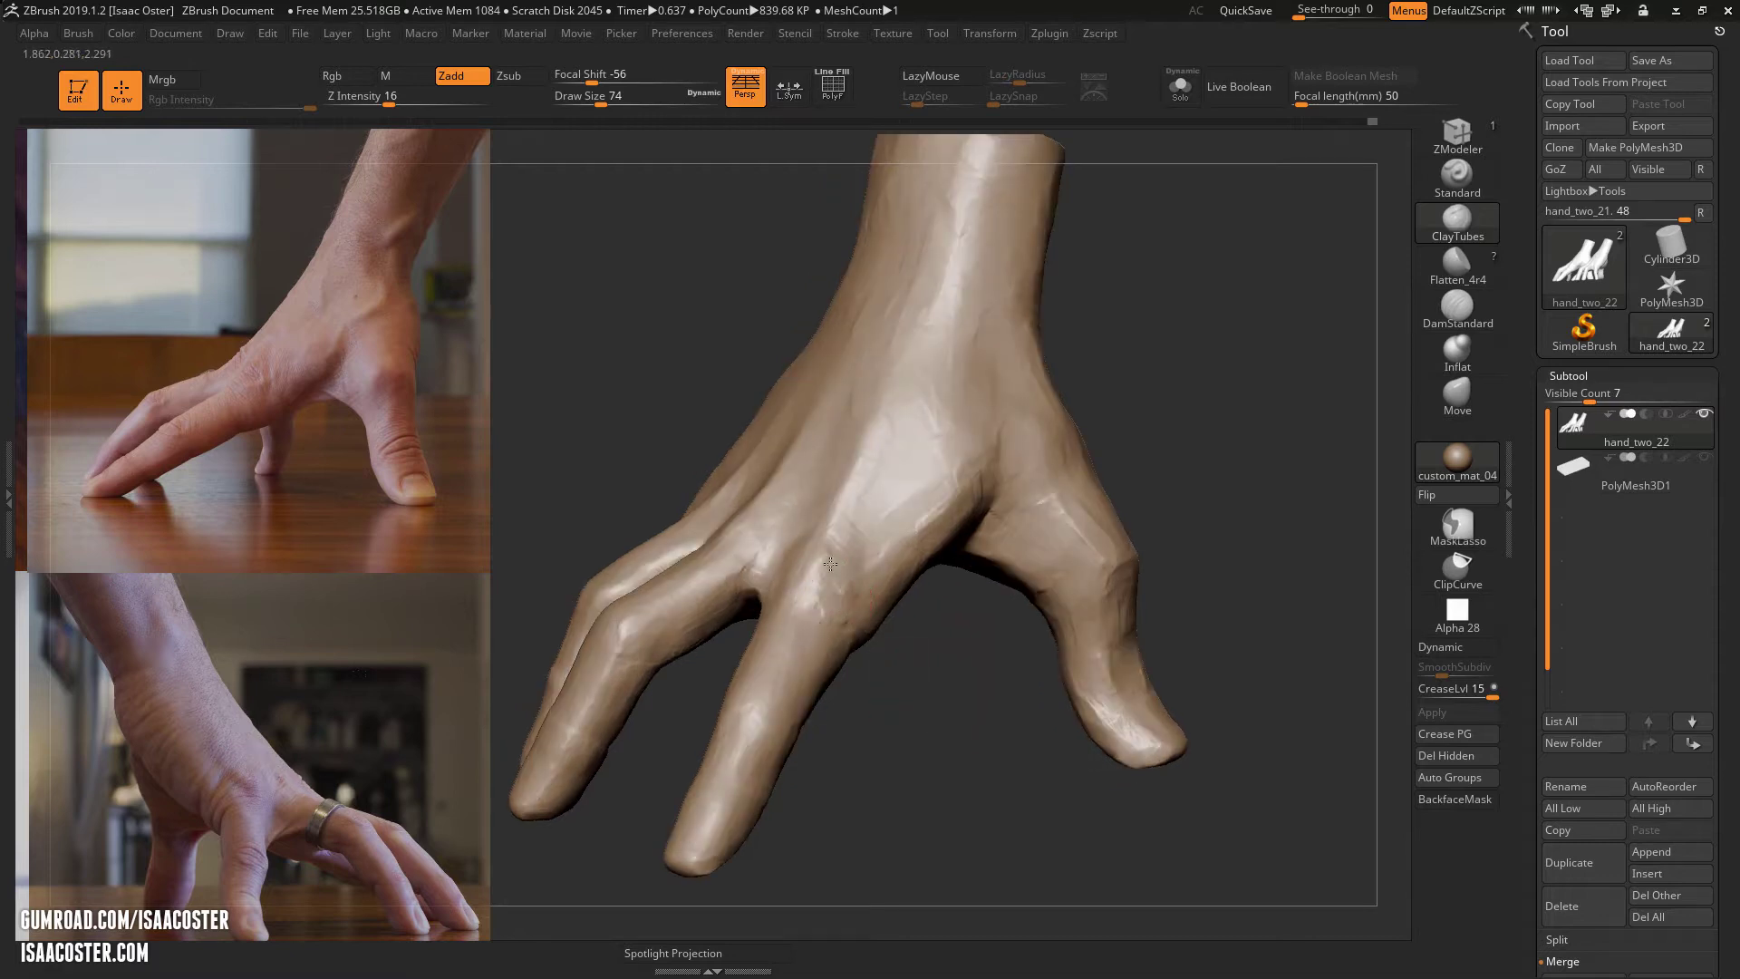
pyautogui.moveTo(911, 689)
pyautogui.mouseDown()
pyautogui.moveTo(938, 776)
pyautogui.moveTo(706, 599)
pyautogui.moveTo(789, 652)
pyautogui.moveTo(847, 769)
pyautogui.moveTo(717, 739)
pyautogui.mouseUp()
# - Set the ClayTubes draw size to 59 and refine the forms along the index finger
pyautogui.press('s')
pyautogui.moveTo(851, 725)
pyautogui.mouseDown()
pyautogui.moveTo(870, 821)
pyautogui.moveTo(692, 716)
pyautogui.mouseUp()
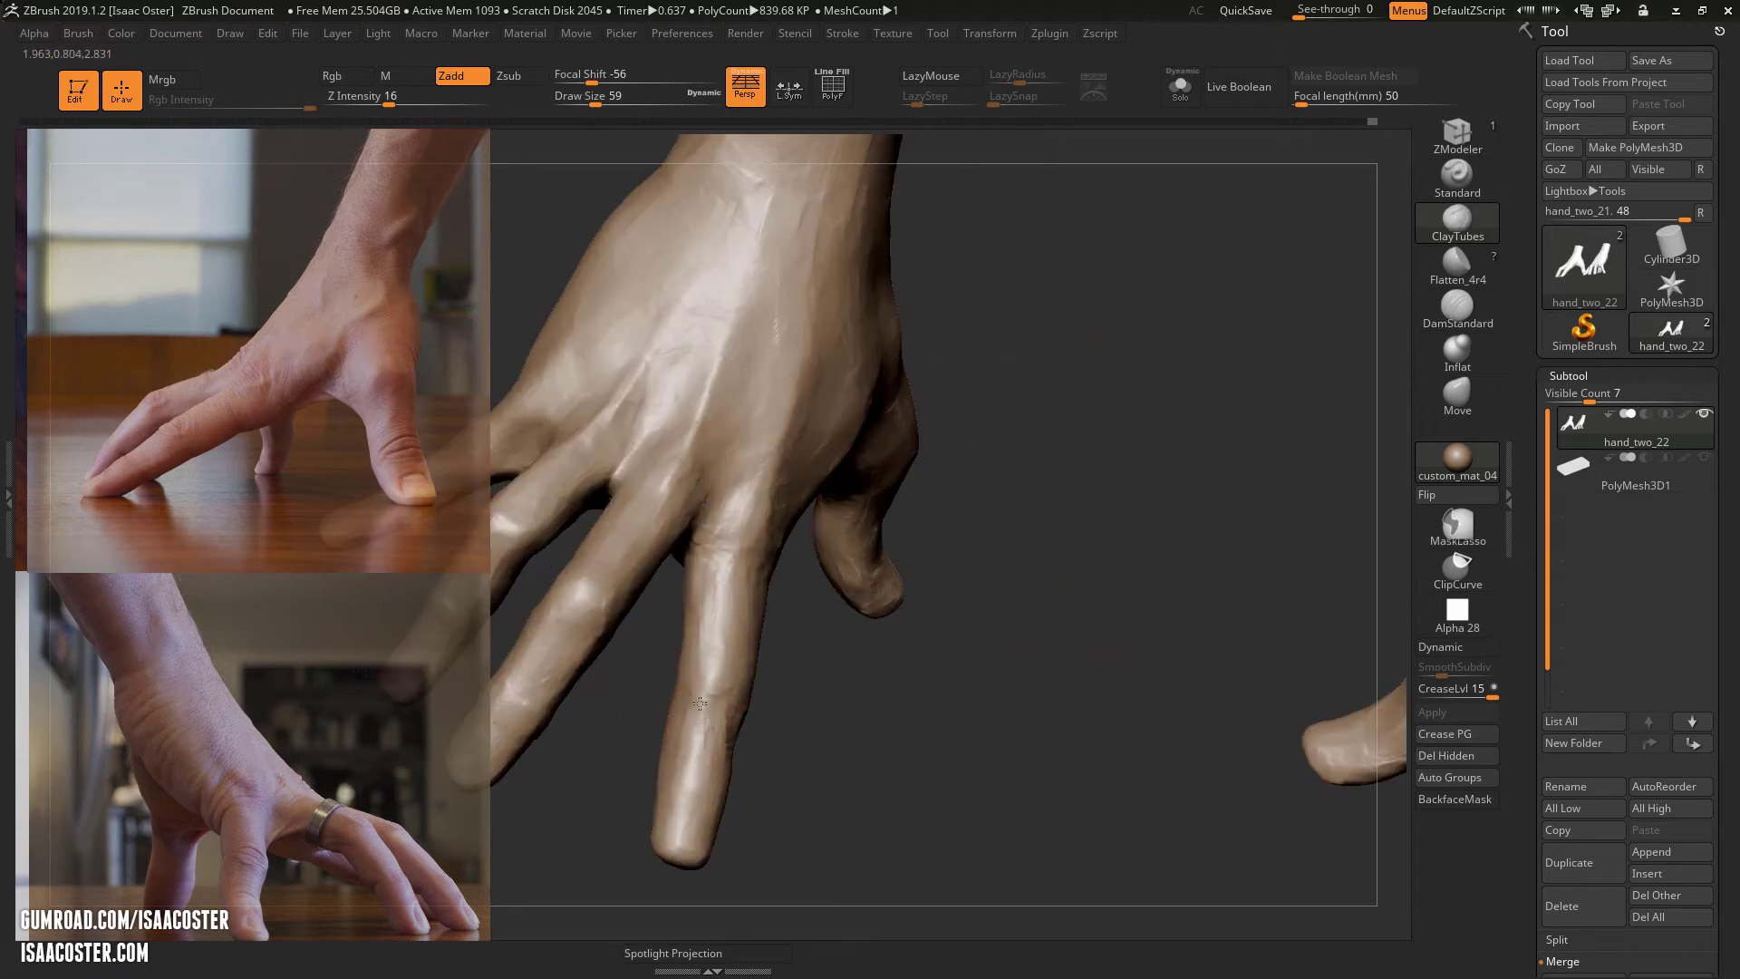
pyautogui.moveTo(803, 692); pyautogui.dragTo(722, 660)
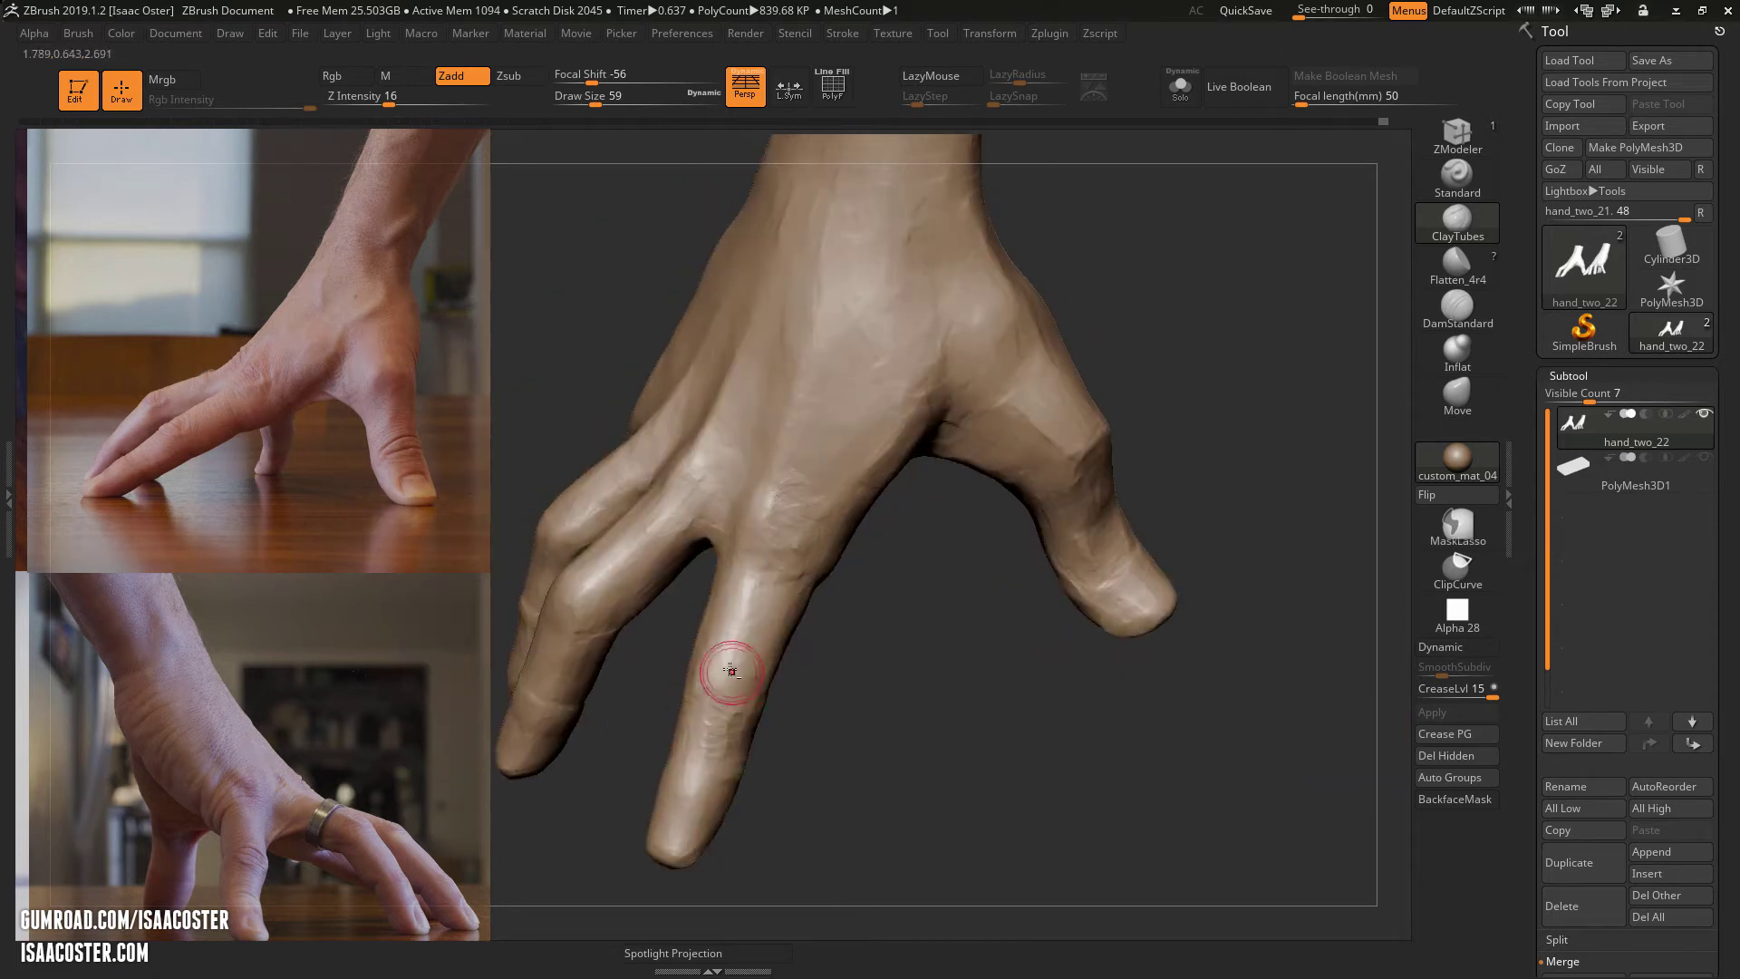
pyautogui.moveTo(854, 673)
pyautogui.mouseDown()
pyautogui.moveTo(864, 705)
pyautogui.moveTo(668, 622)
pyautogui.mouseUp()
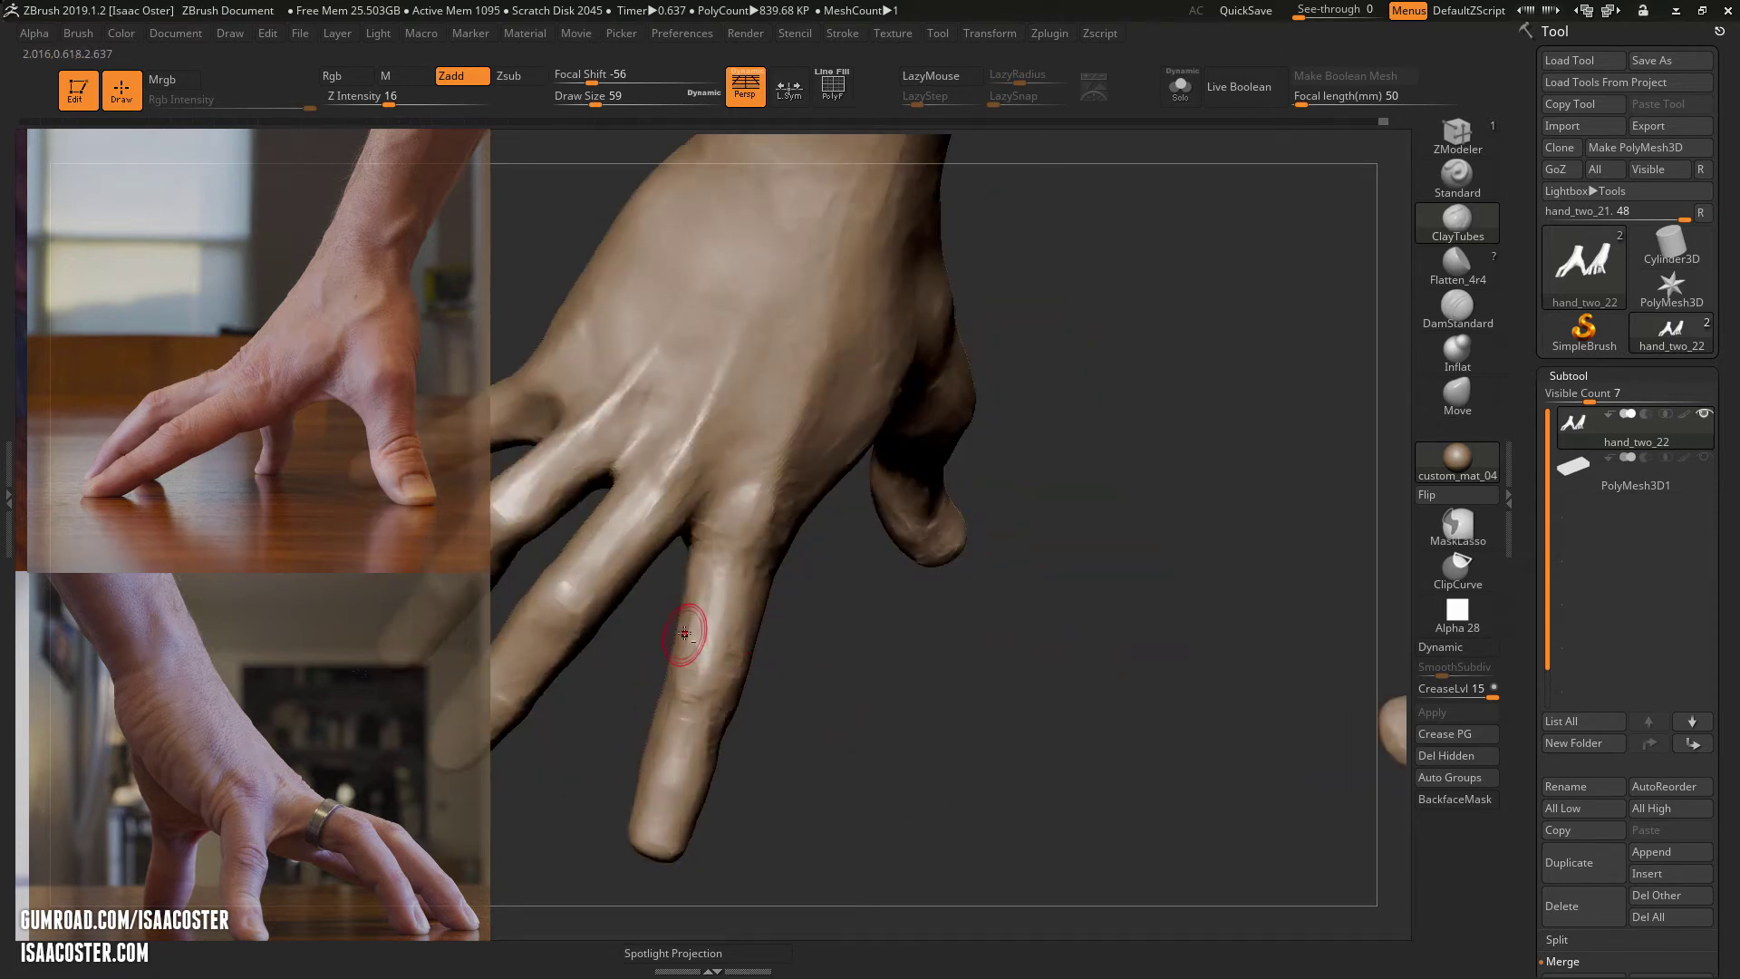
pyautogui.moveTo(812, 617); pyautogui.dragTo(722, 509)
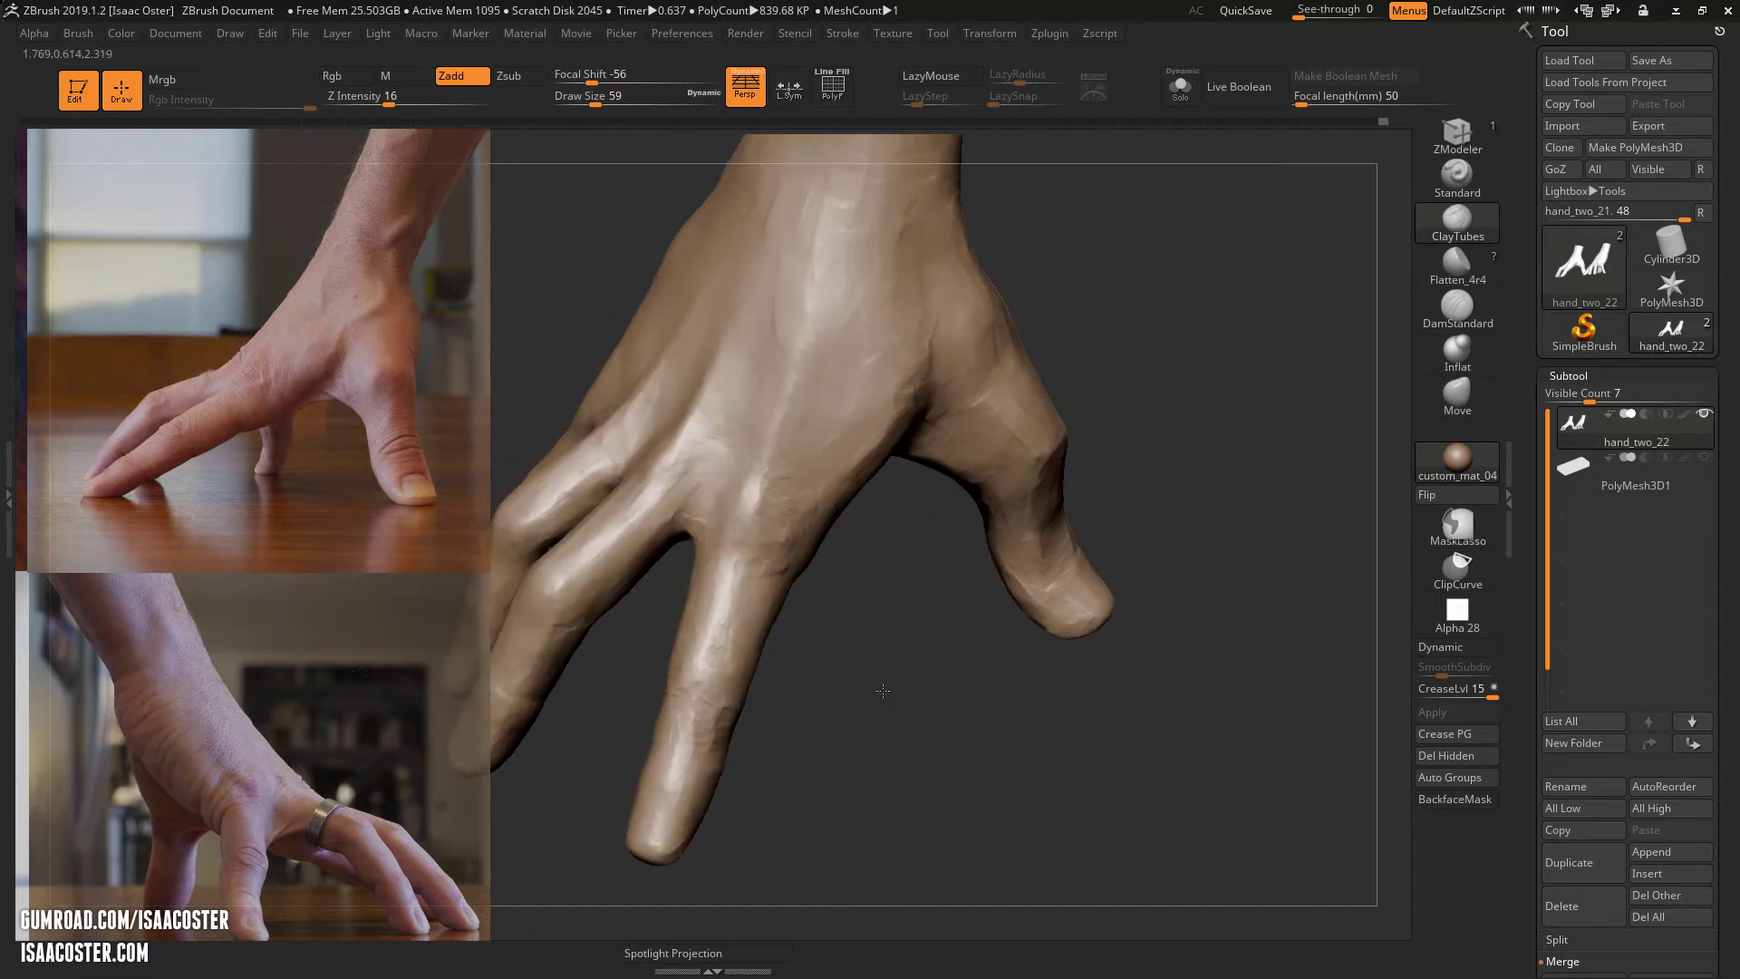
pyautogui.moveTo(884, 691); pyautogui.dragTo(802, 528)
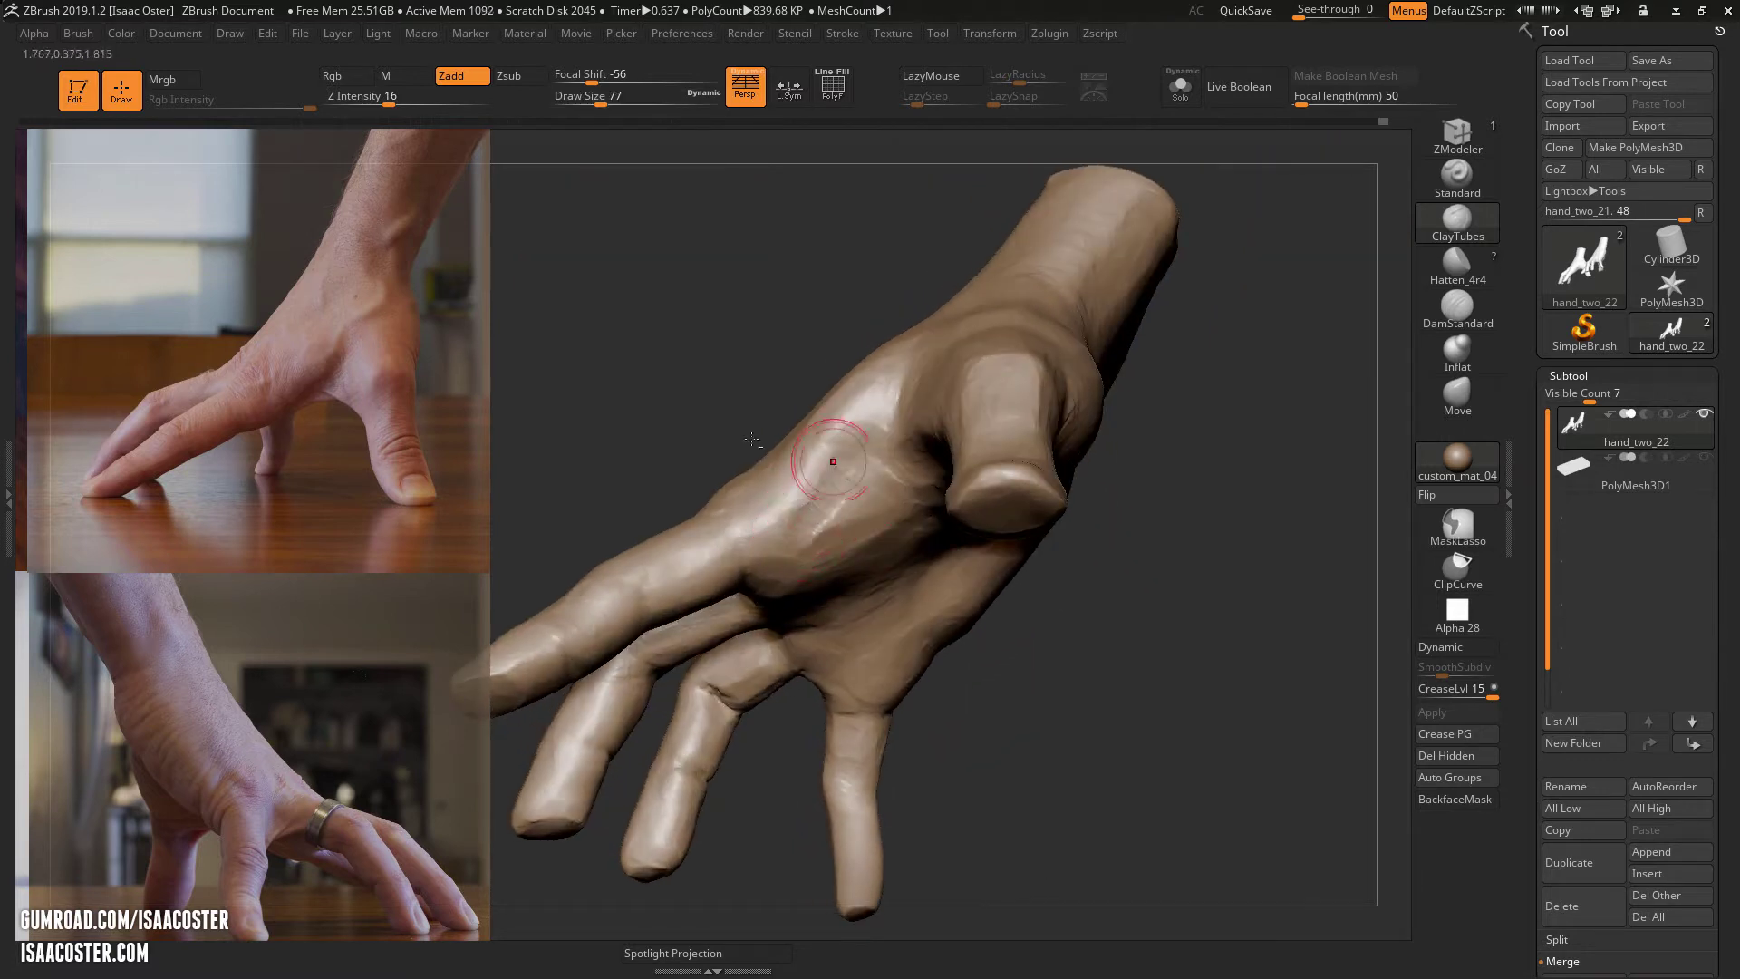
# - Sculpt the side of the hand between index knuckle and thumb with ClayTubes, using draw sizes 77 and 41
pyautogui.moveTo(612, 317)
pyautogui.mouseDown()
pyautogui.moveTo(641, 355)
pyautogui.moveTo(1052, 629)
pyautogui.moveTo(798, 542)
pyautogui.moveTo(861, 487)
pyautogui.mouseUp()
pyautogui.moveTo(855, 309); pyautogui.dragTo(862, 532)
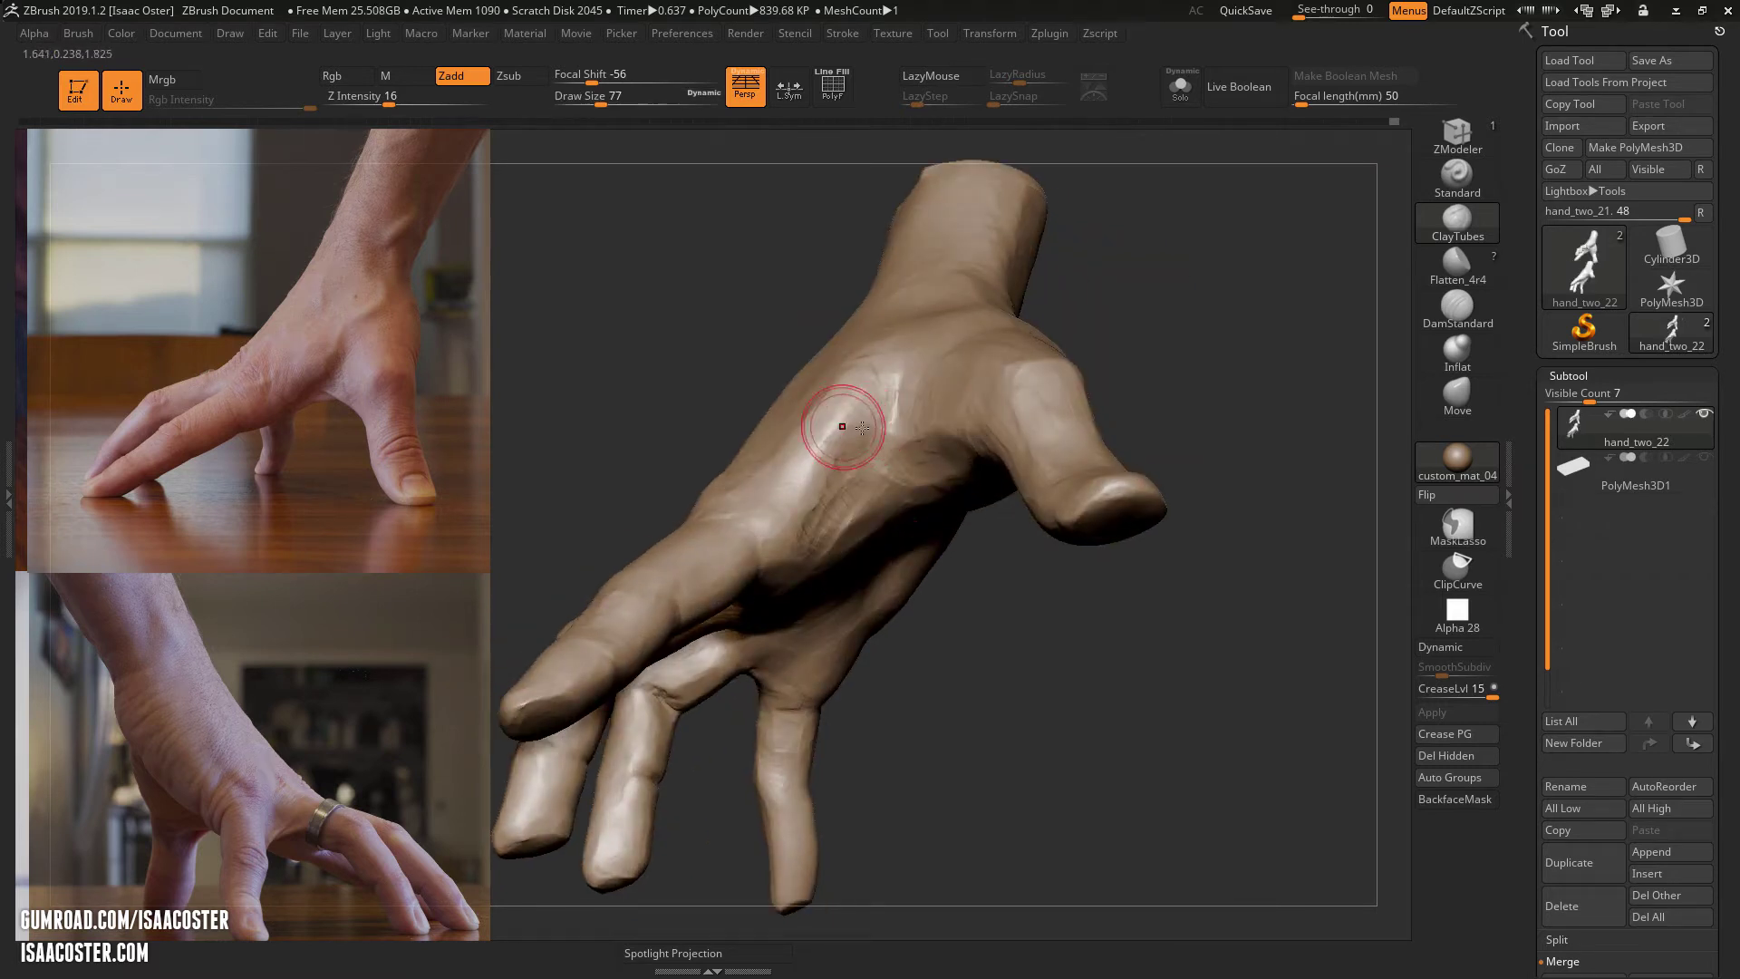
pyautogui.moveTo(979, 722); pyautogui.dragTo(602, 523)
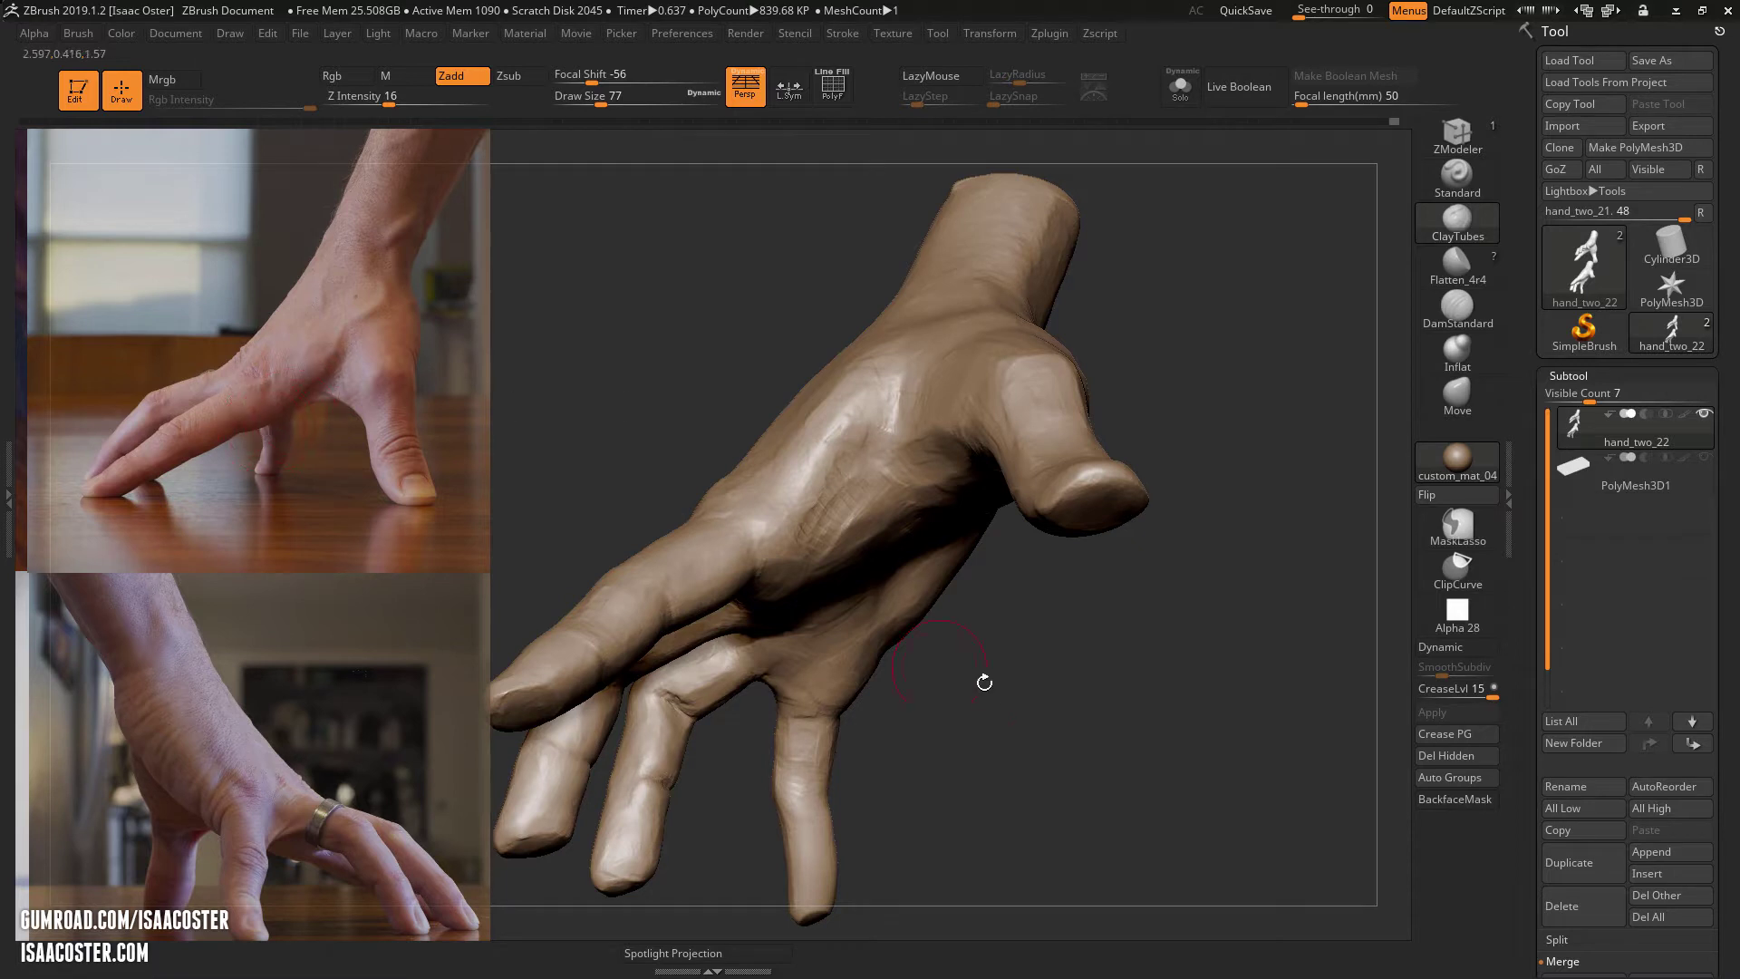
pyautogui.moveTo(984, 683)
pyautogui.mouseDown()
pyautogui.moveTo(979, 607)
pyautogui.moveTo(942, 589)
pyautogui.mouseUp()
pyautogui.moveTo(820, 535)
pyautogui.mouseDown()
pyautogui.moveTo(820, 520)
pyautogui.moveTo(847, 531)
pyautogui.mouseUp()
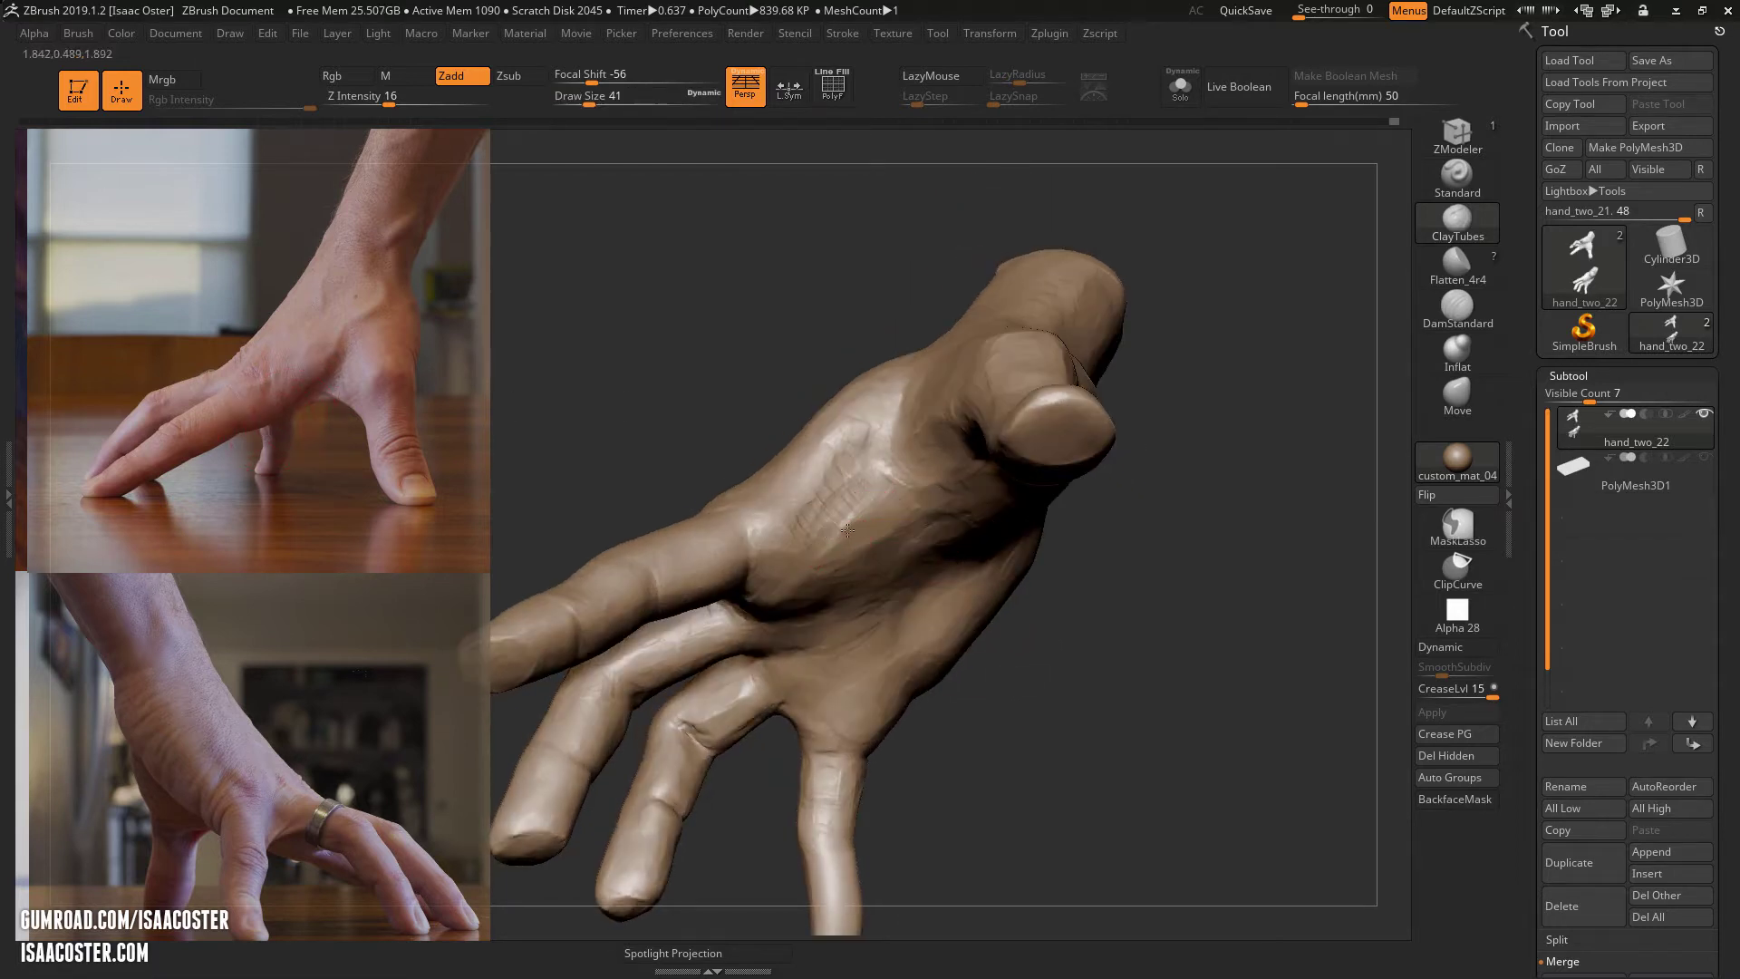
# - Enlarge ClayTubes to draw size 90 and build up the muscle behind the index knuckle, facing the thumb
pyautogui.moveTo(1042, 635)
pyautogui.mouseDown()
pyautogui.moveTo(1022, 580)
pyautogui.moveTo(797, 505)
pyautogui.moveTo(802, 535)
pyautogui.moveTo(928, 523)
pyautogui.mouseUp()
pyautogui.press(']')
pyautogui.press(']')
pyautogui.press(']')
pyautogui.press(']')
pyautogui.press(']')
pyautogui.moveTo(757, 317); pyautogui.dragTo(832, 524)
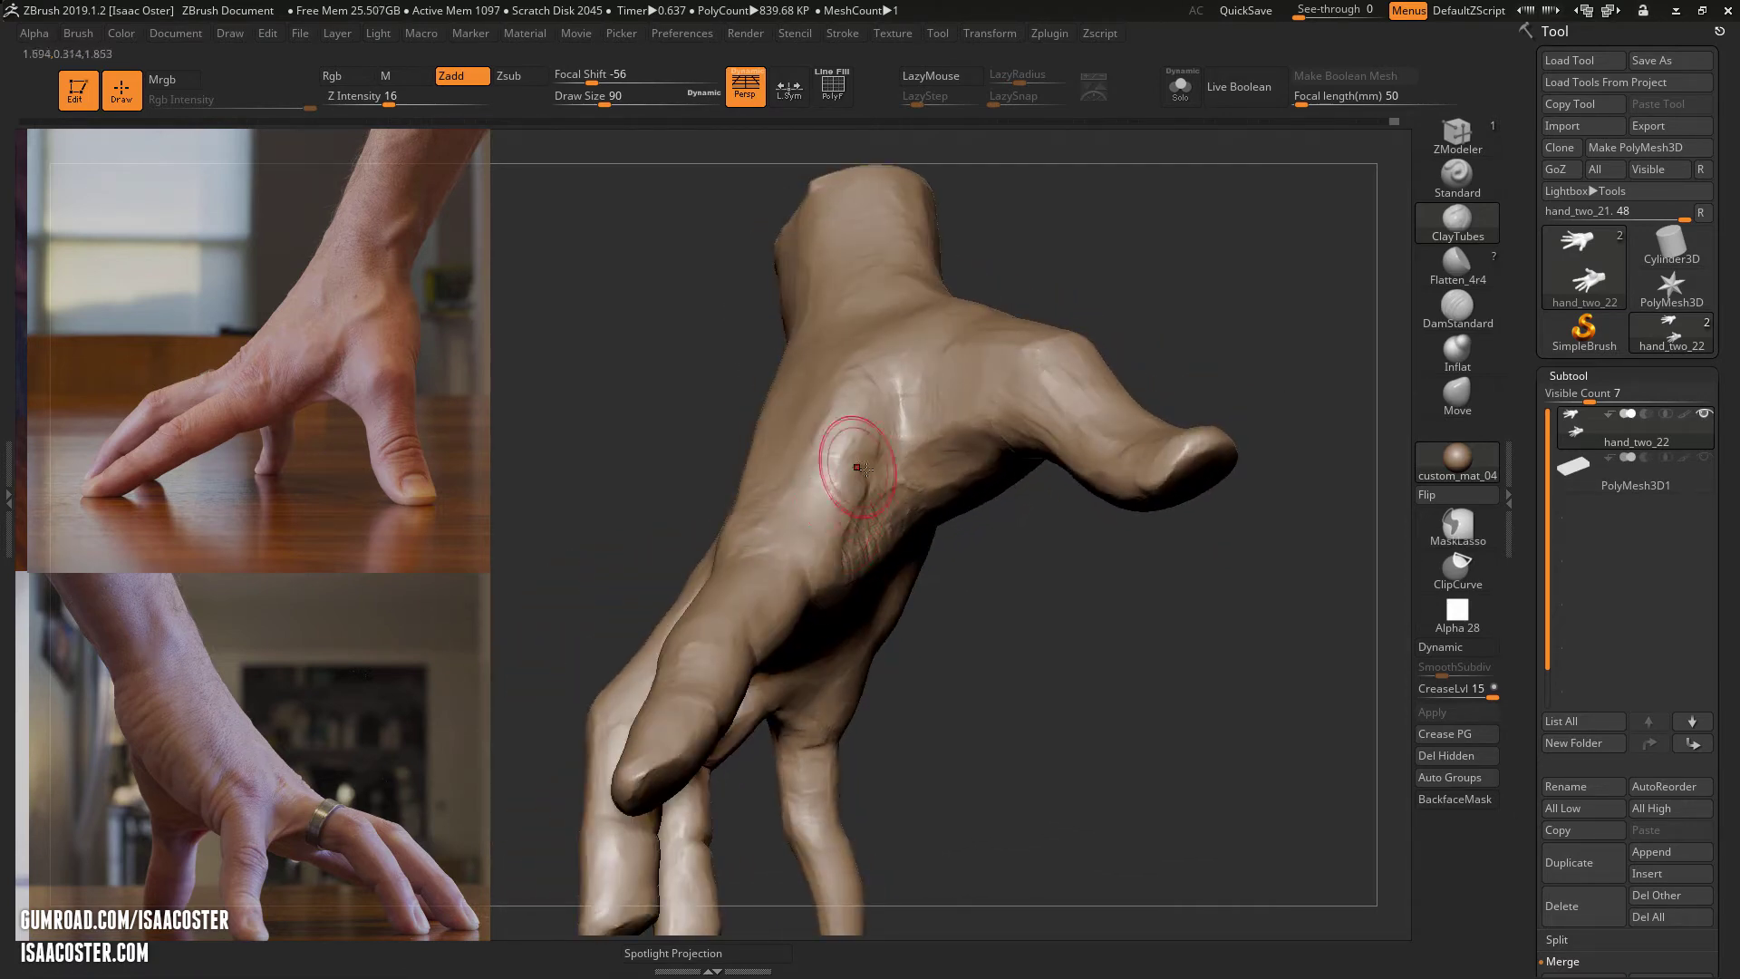
# - Carve the crease between the index knuckle and thumb web with DamStandard at draw size 101
pyautogui.click(1448, 319)
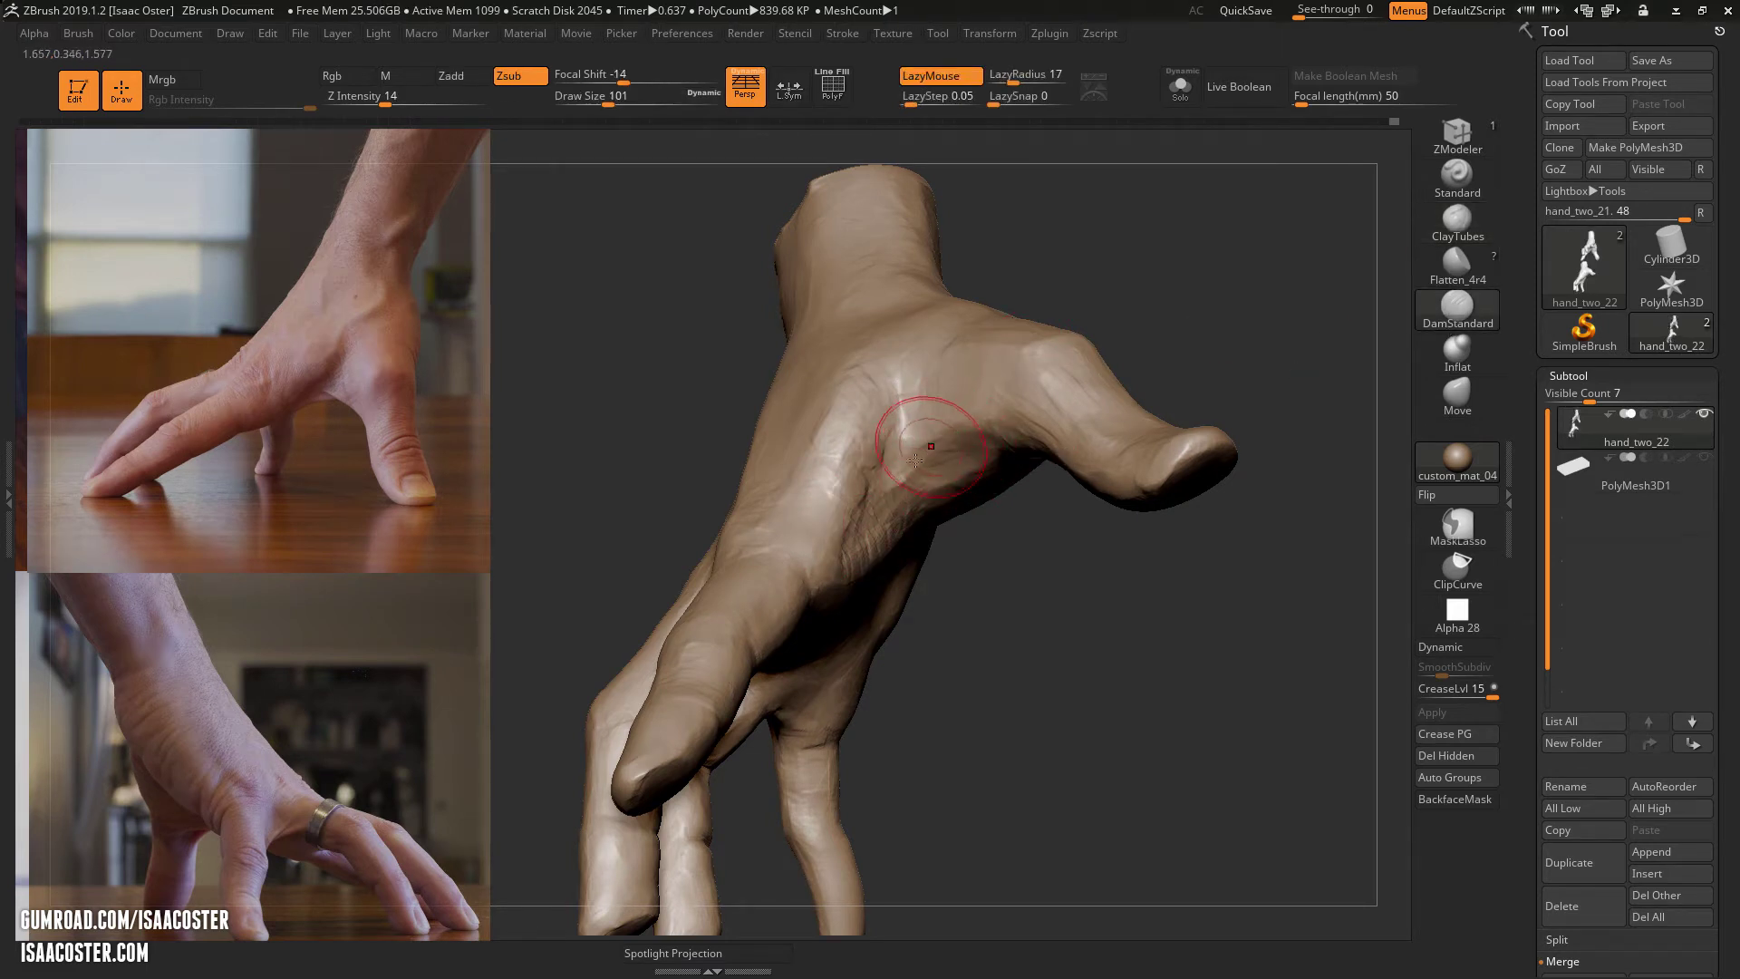
pyautogui.moveTo(913, 462)
pyautogui.mouseDown(button='right')
pyautogui.moveTo(961, 453)
pyautogui.moveTo(938, 479)
pyautogui.mouseUp(button='right')
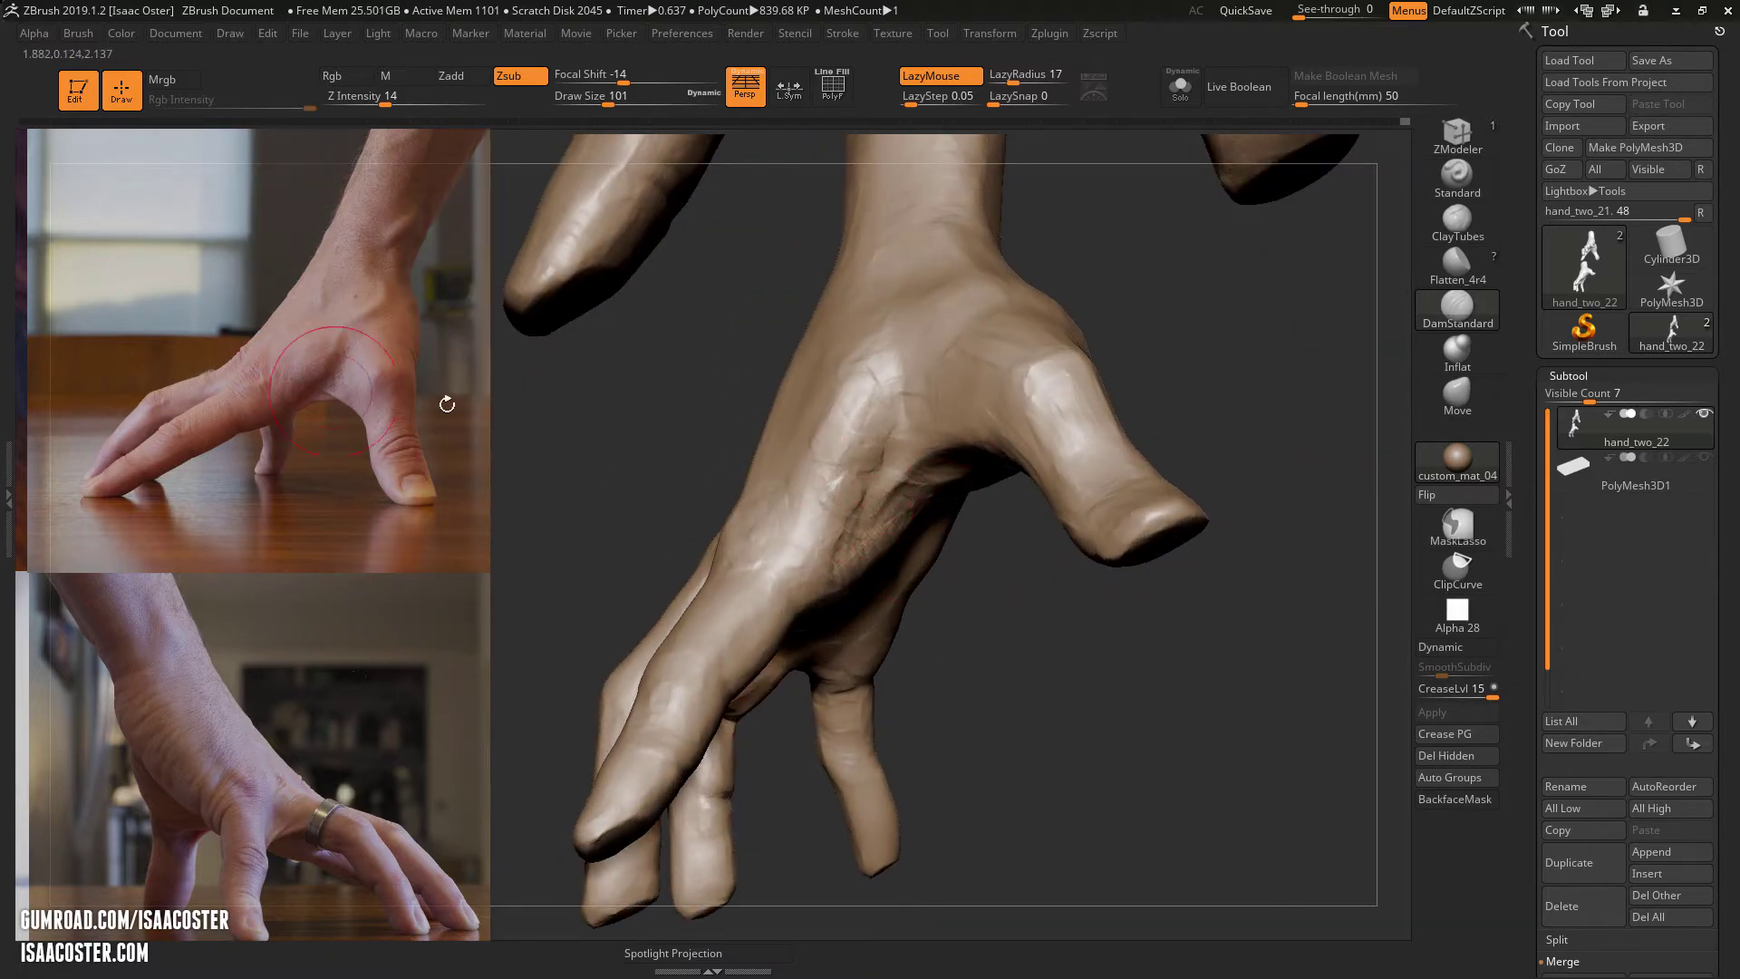
pyautogui.moveTo(897, 544)
pyautogui.mouseDown(button='right')
pyautogui.moveTo(945, 507)
pyautogui.moveTo(948, 473)
pyautogui.mouseUp(button='right')
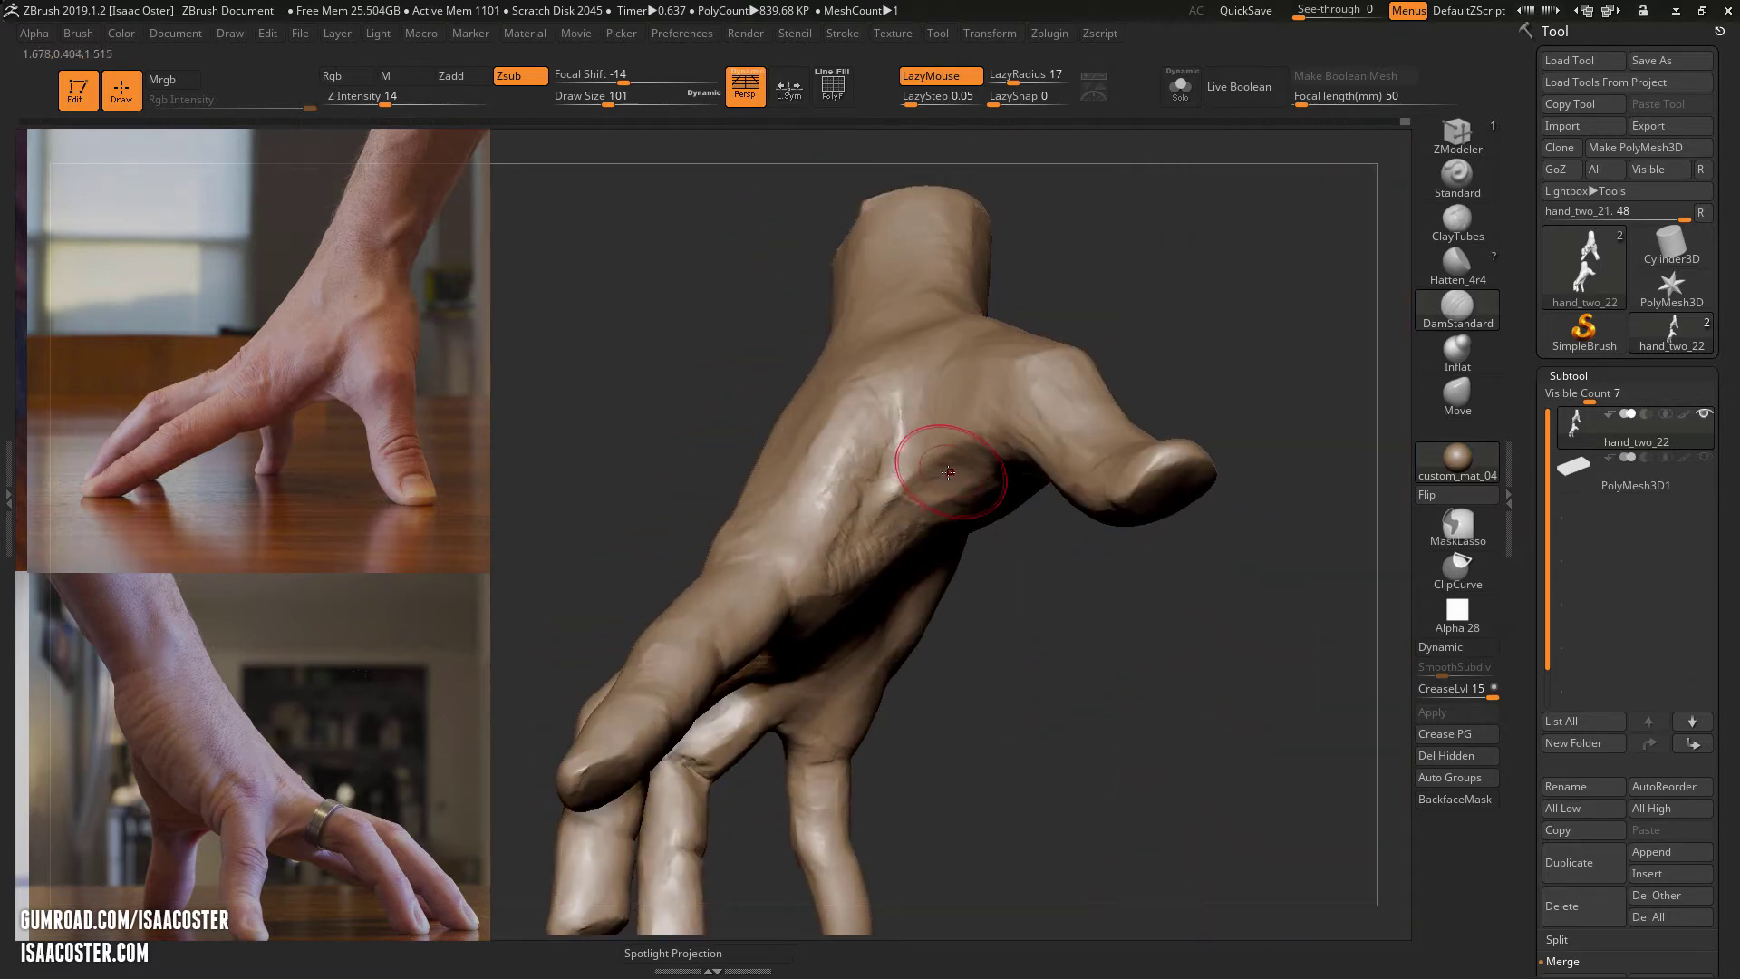
# - Add volume to the skin web between index finger and thumb with ClayTubes at draw size 101
pyautogui.click(1457, 220)
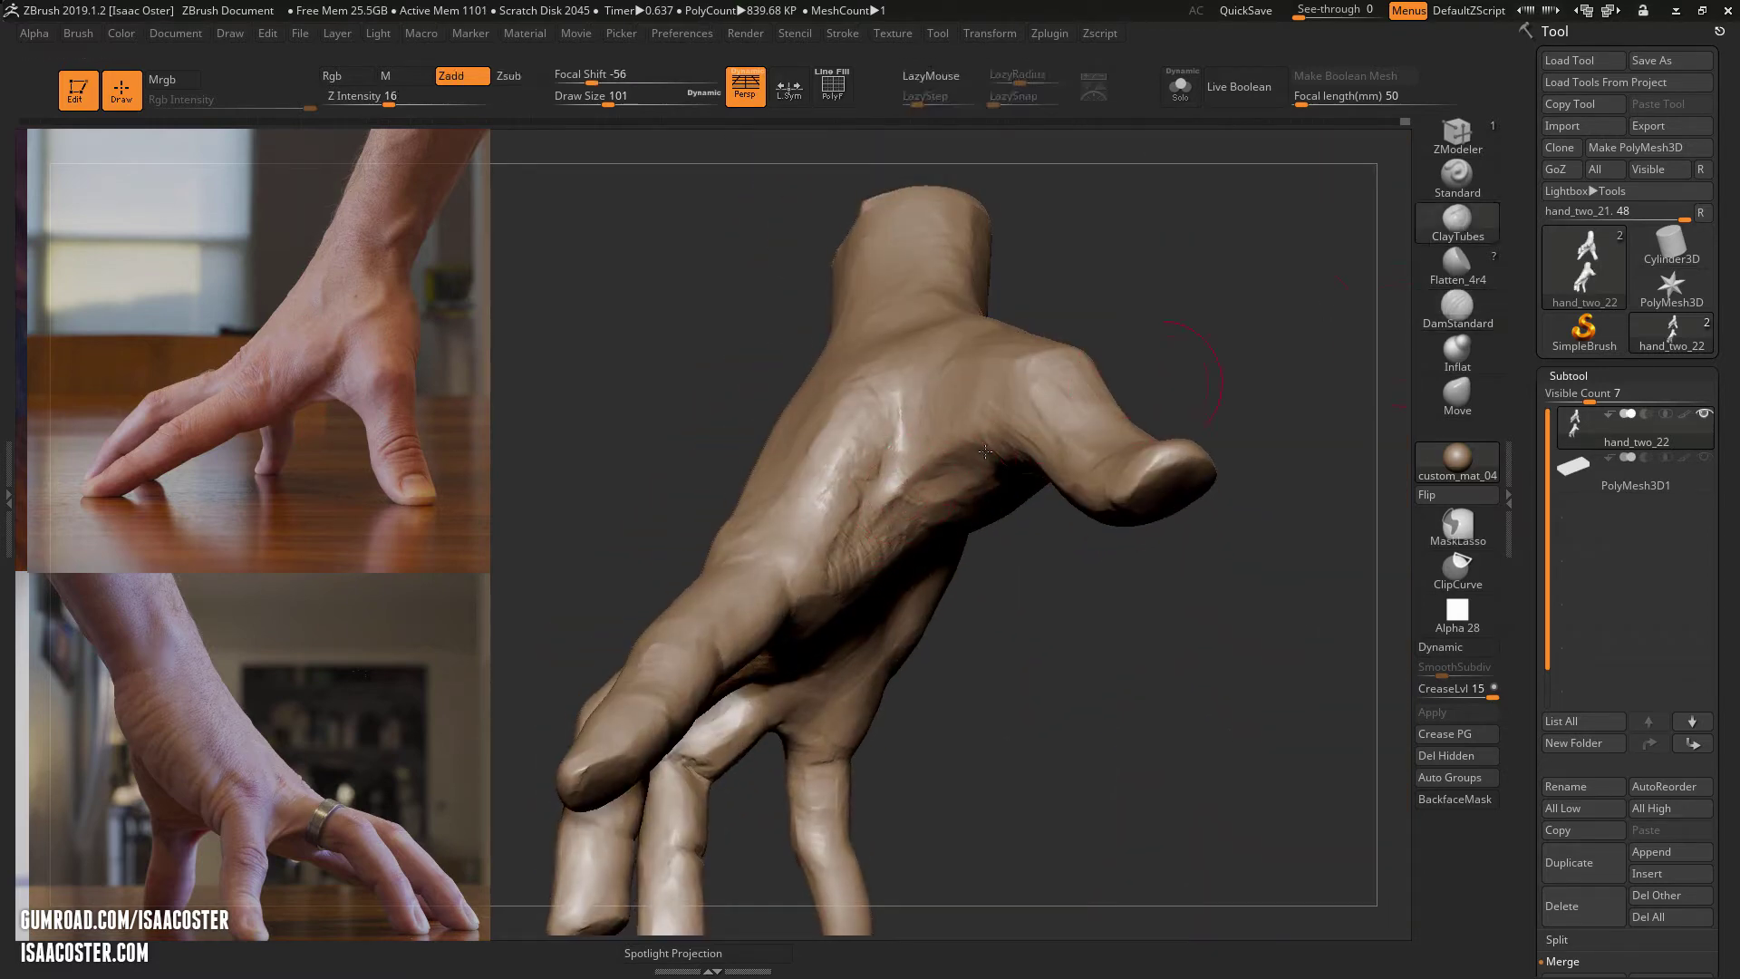
pyautogui.moveTo(876, 502); pyautogui.dragTo(878, 484)
pyautogui.moveTo(913, 468)
pyautogui.mouseDown(button='right')
pyautogui.moveTo(938, 537)
pyautogui.moveTo(947, 439)
pyautogui.mouseUp(button='right')
# - Sharpen the crease along the thumb web's edge with DamStandard at draw size 65
pyautogui.press('b')
pyautogui.press('d')
pyautogui.press('s')
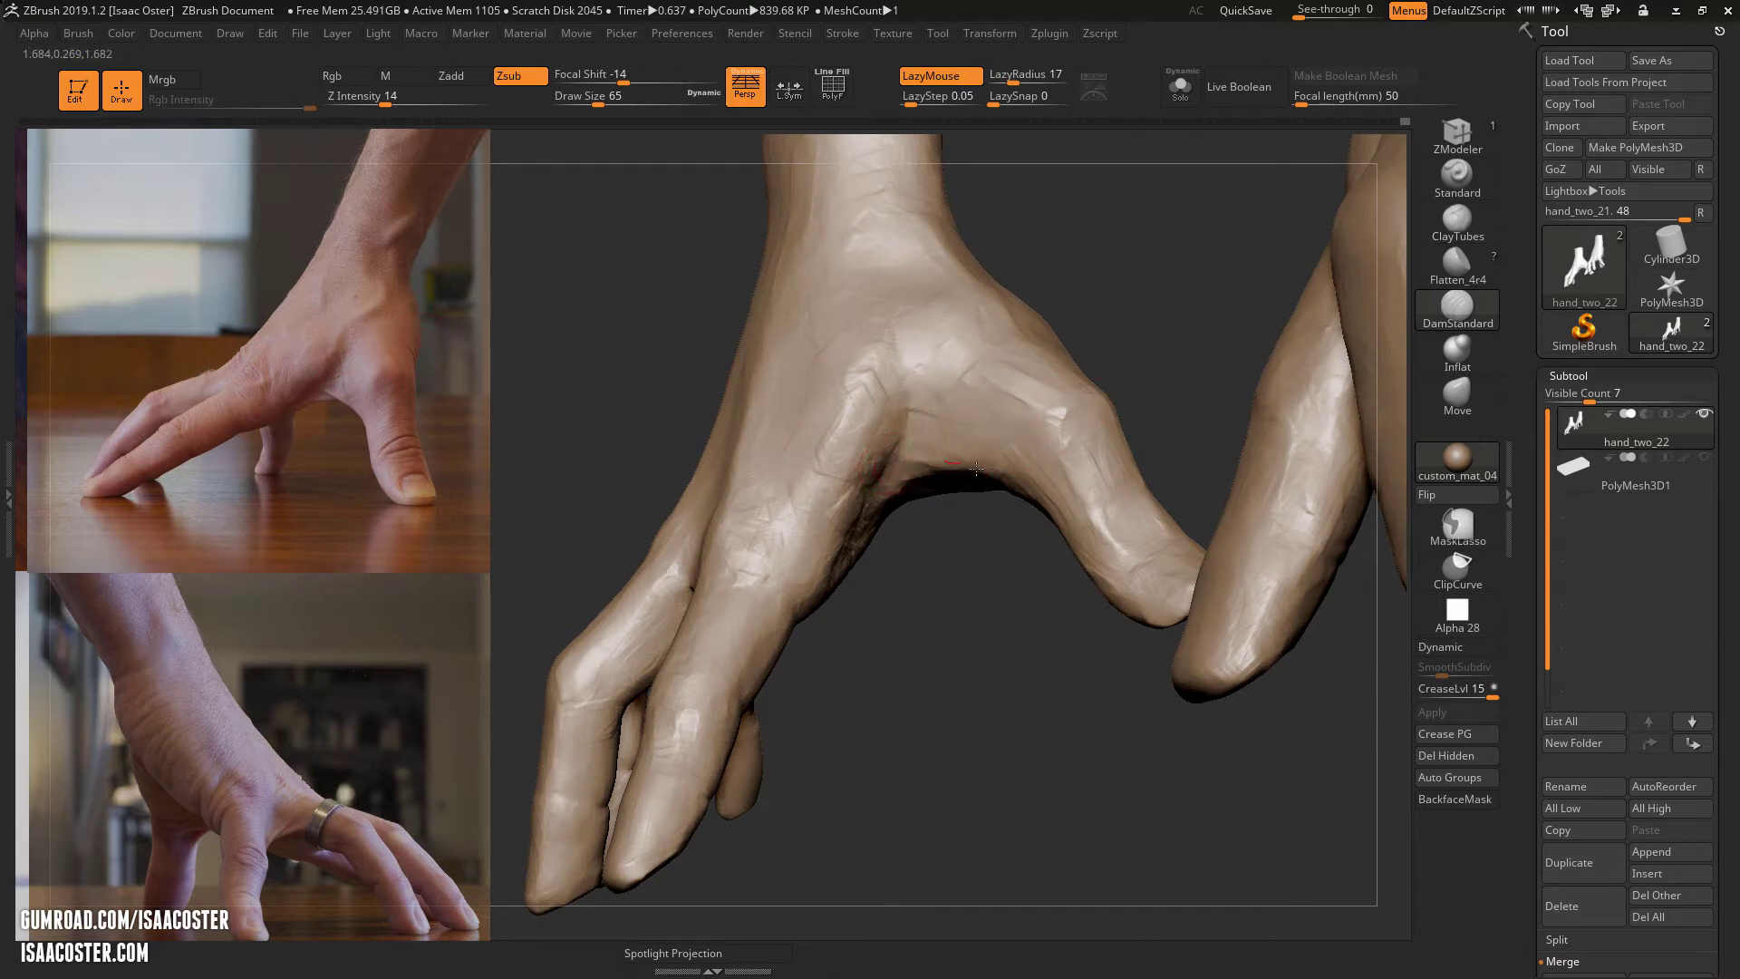
pyautogui.moveTo(961, 554); pyautogui.dragTo(936, 485, button='right')
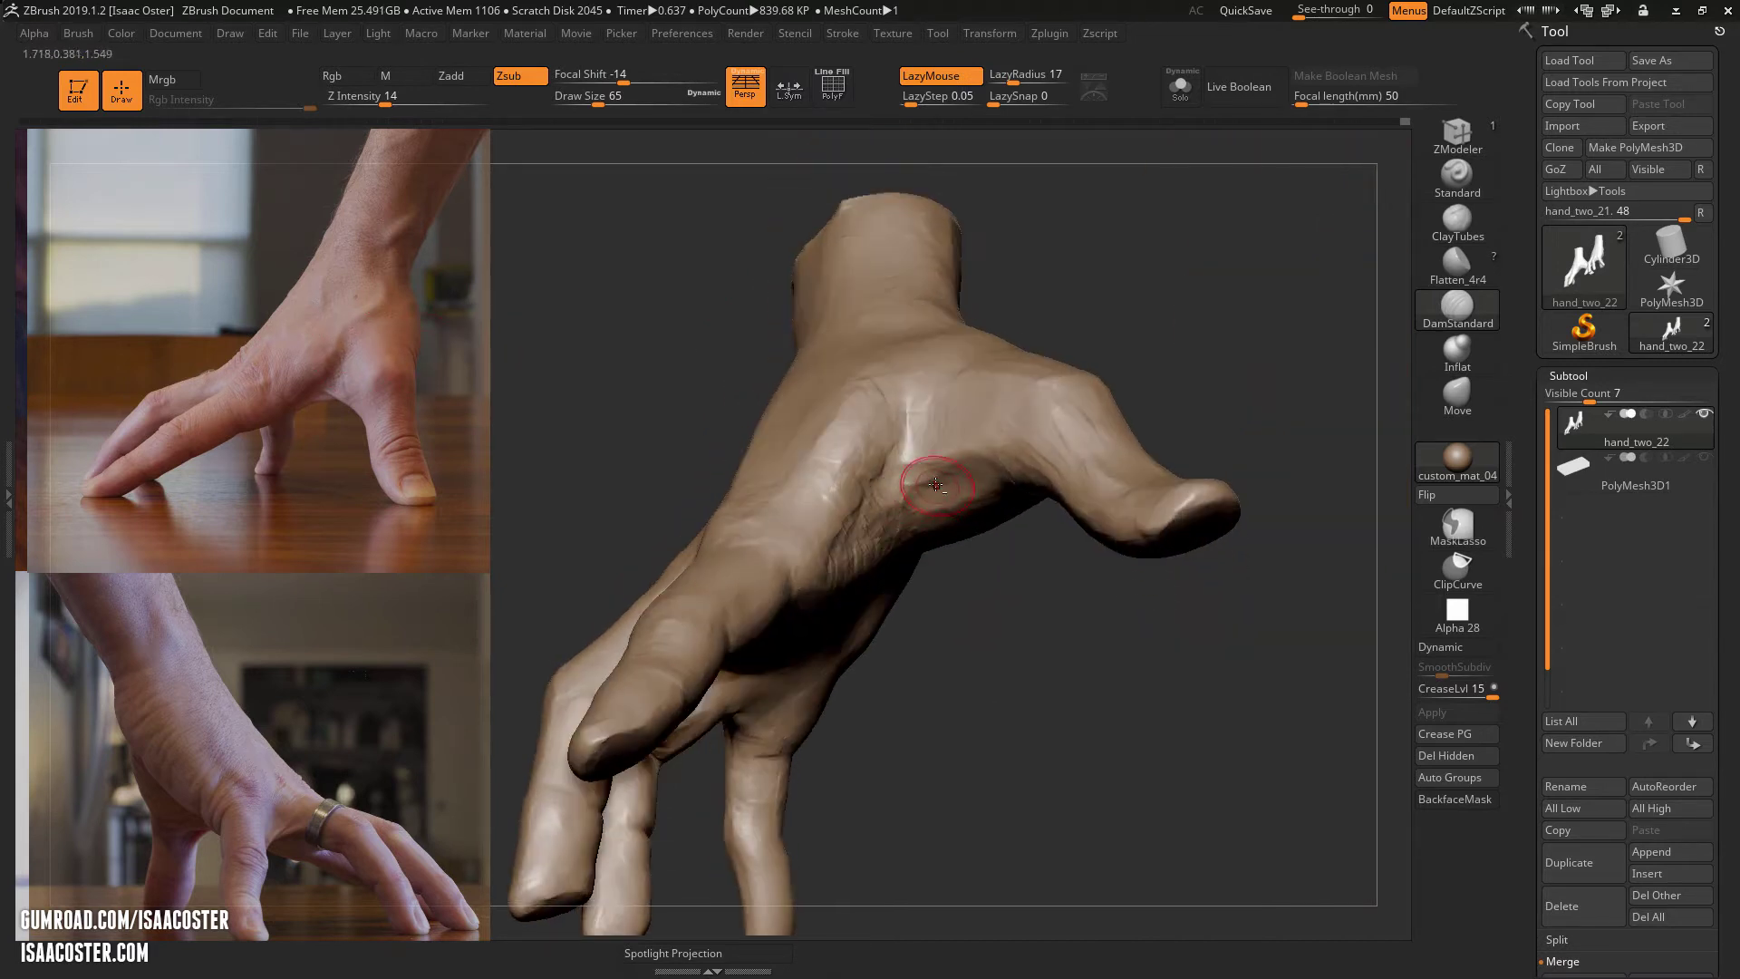
# - Sculpt skin folds across the thumb web and below the index knuckle with ClayTubes, using draw sizes 39 and 56
pyautogui.click(1457, 231)
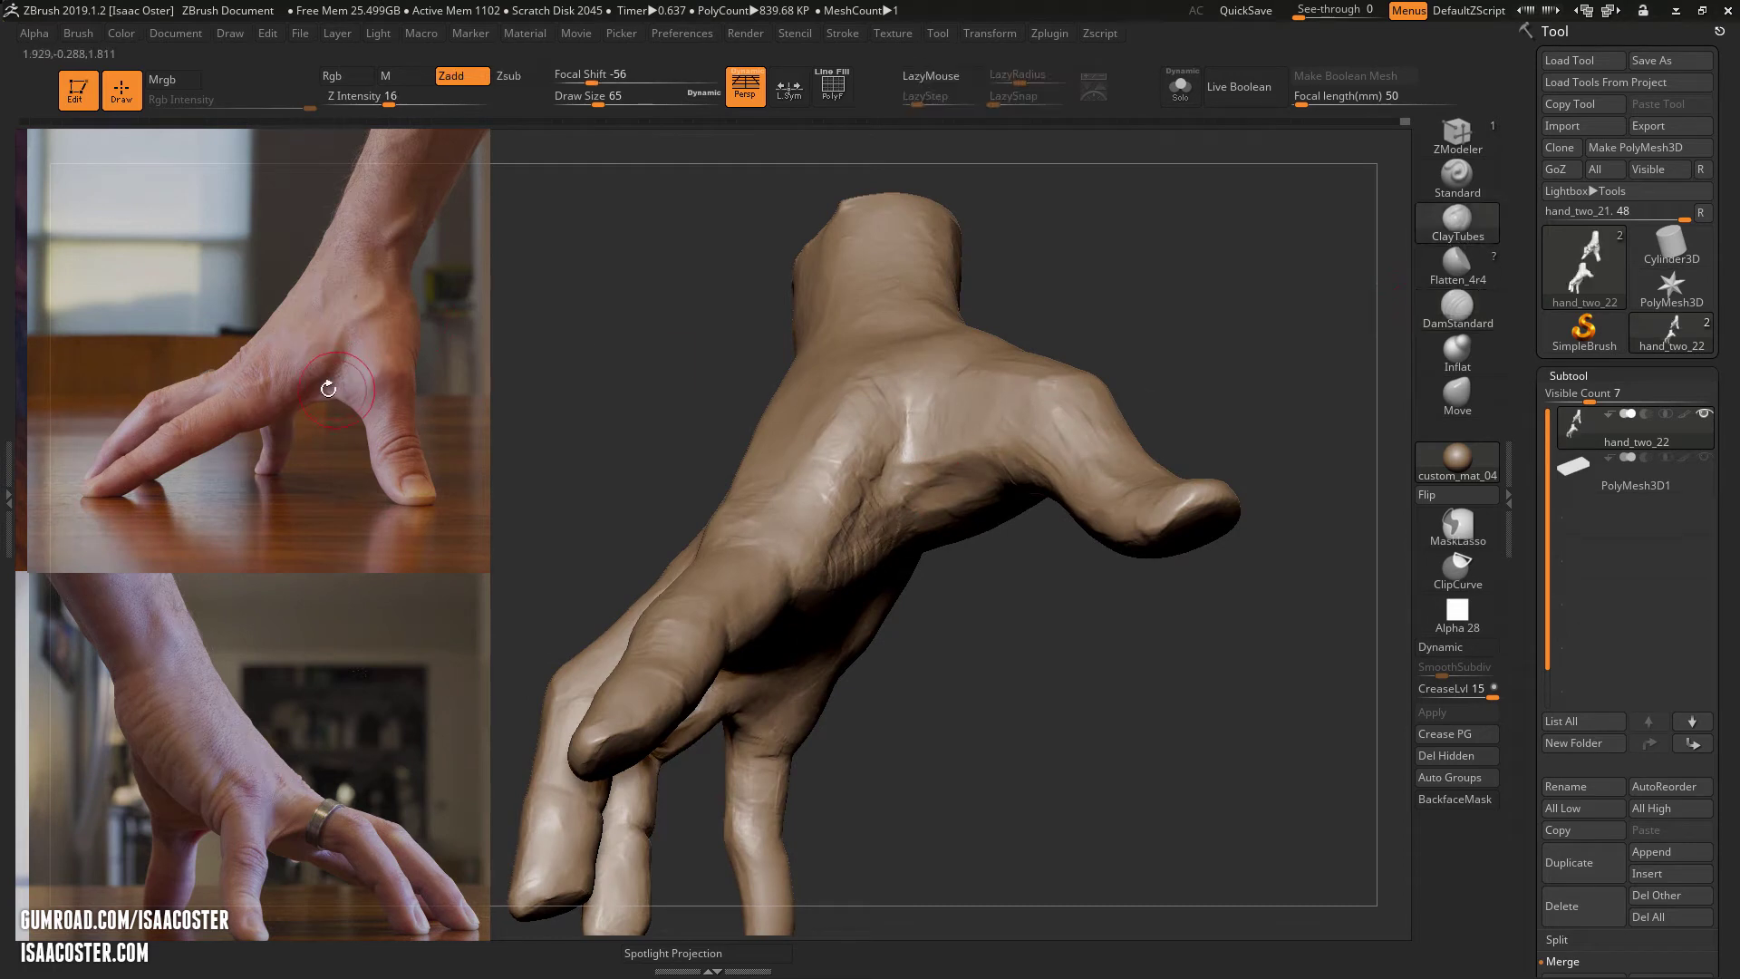
pyautogui.moveTo(1002, 578); pyautogui.dragTo(950, 535)
pyautogui.press('[')
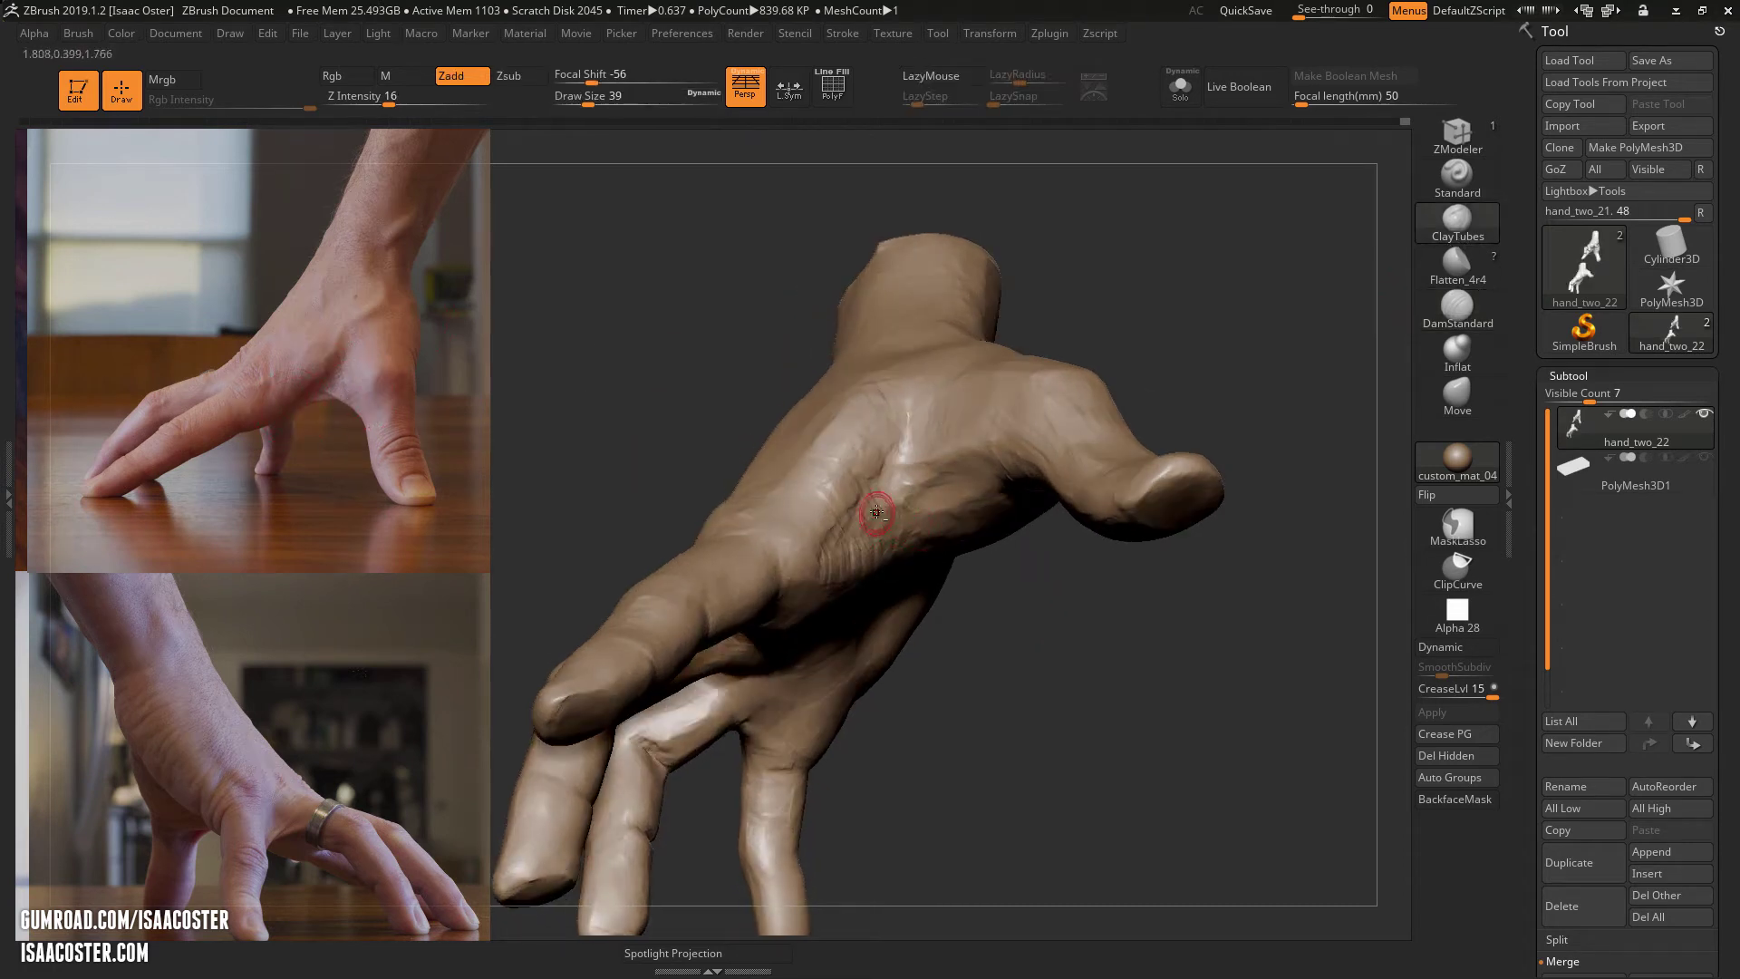
pyautogui.press(']')
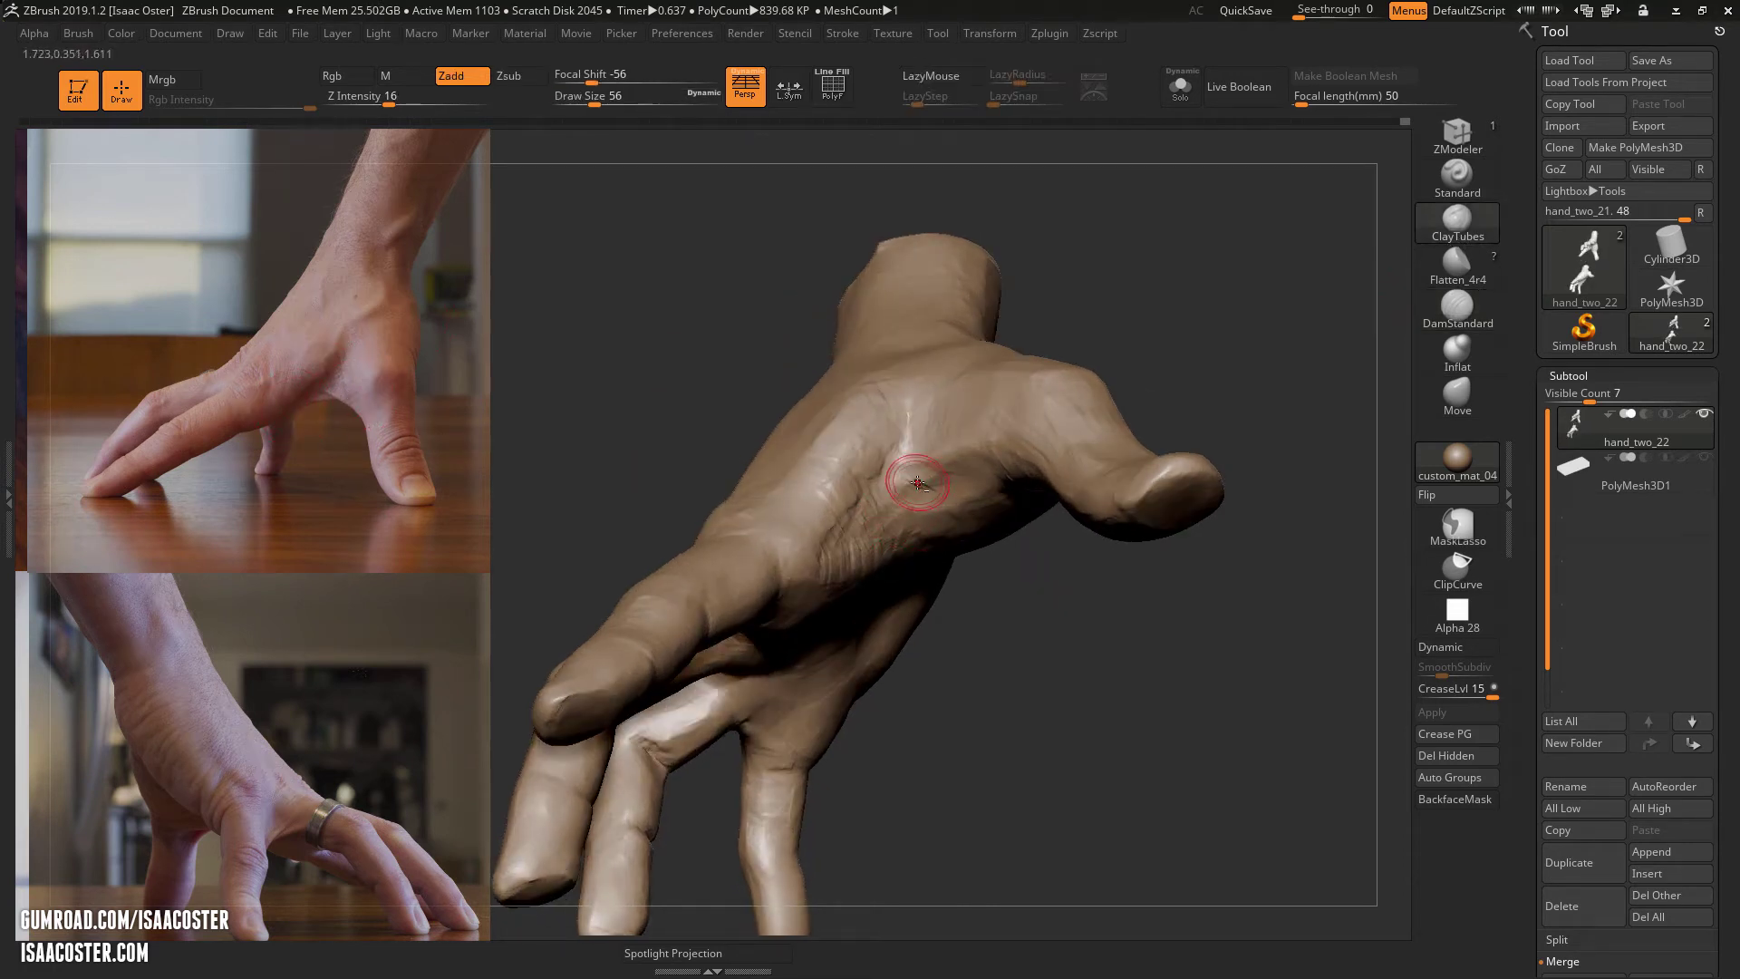
pyautogui.moveTo(934, 471); pyautogui.dragTo(960, 497, button='right')
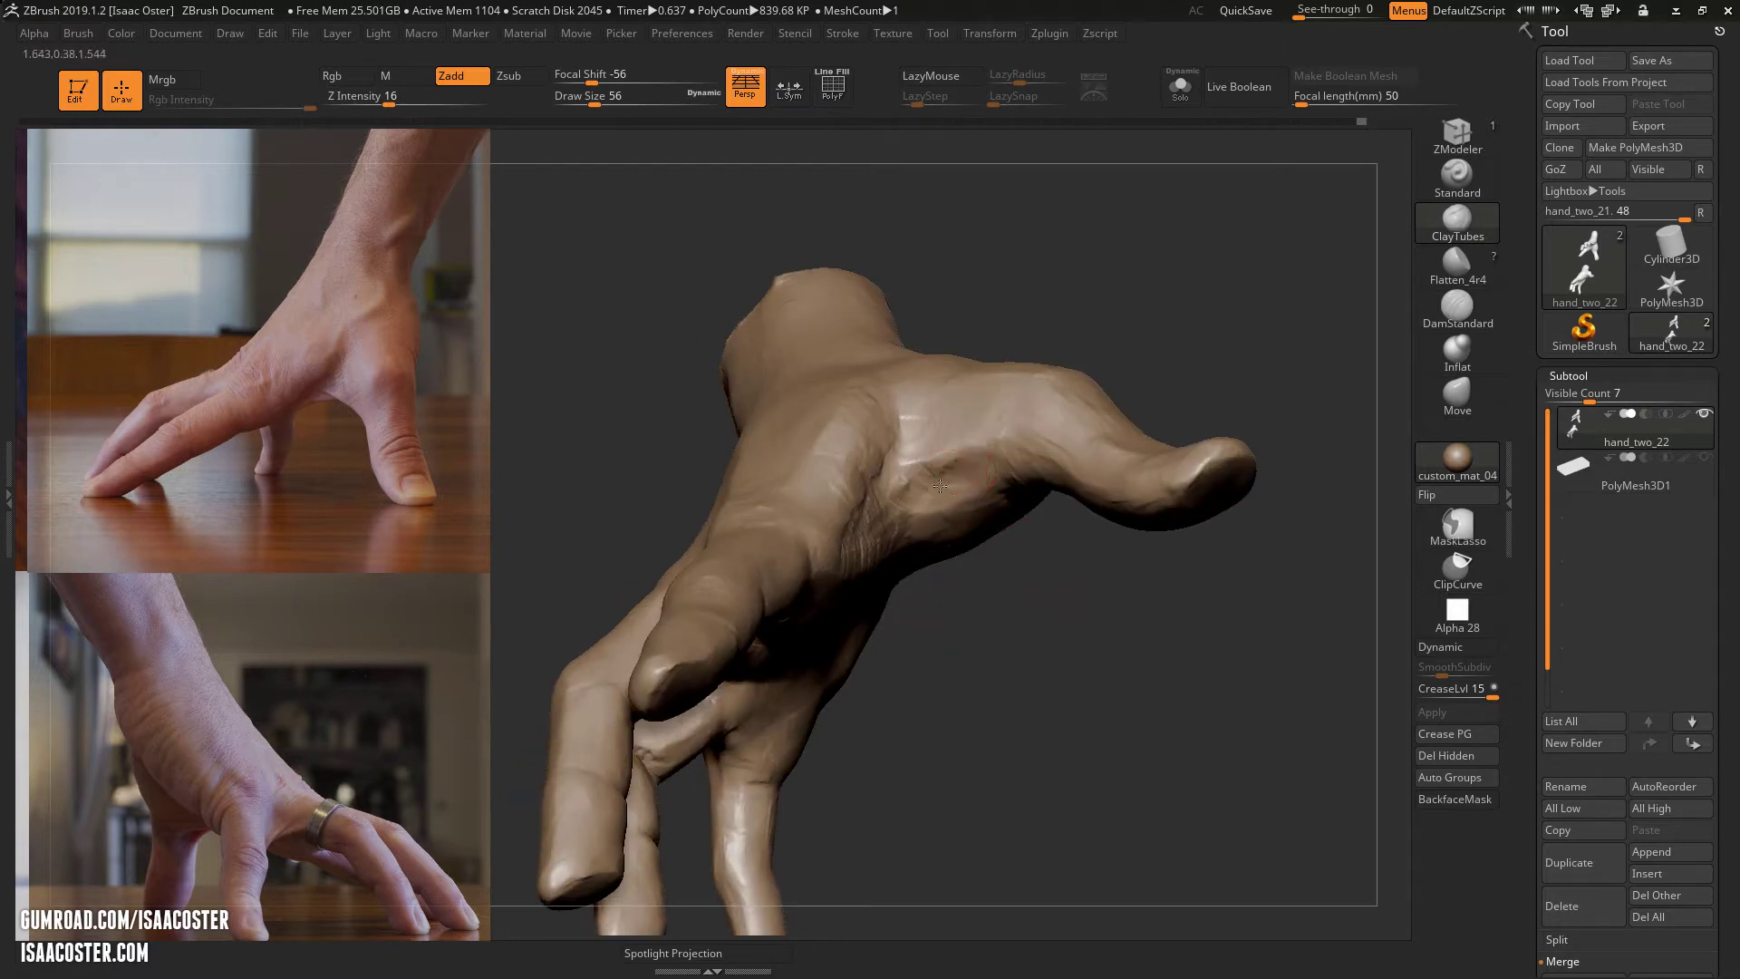
pyautogui.moveTo(969, 612); pyautogui.dragTo(906, 524)
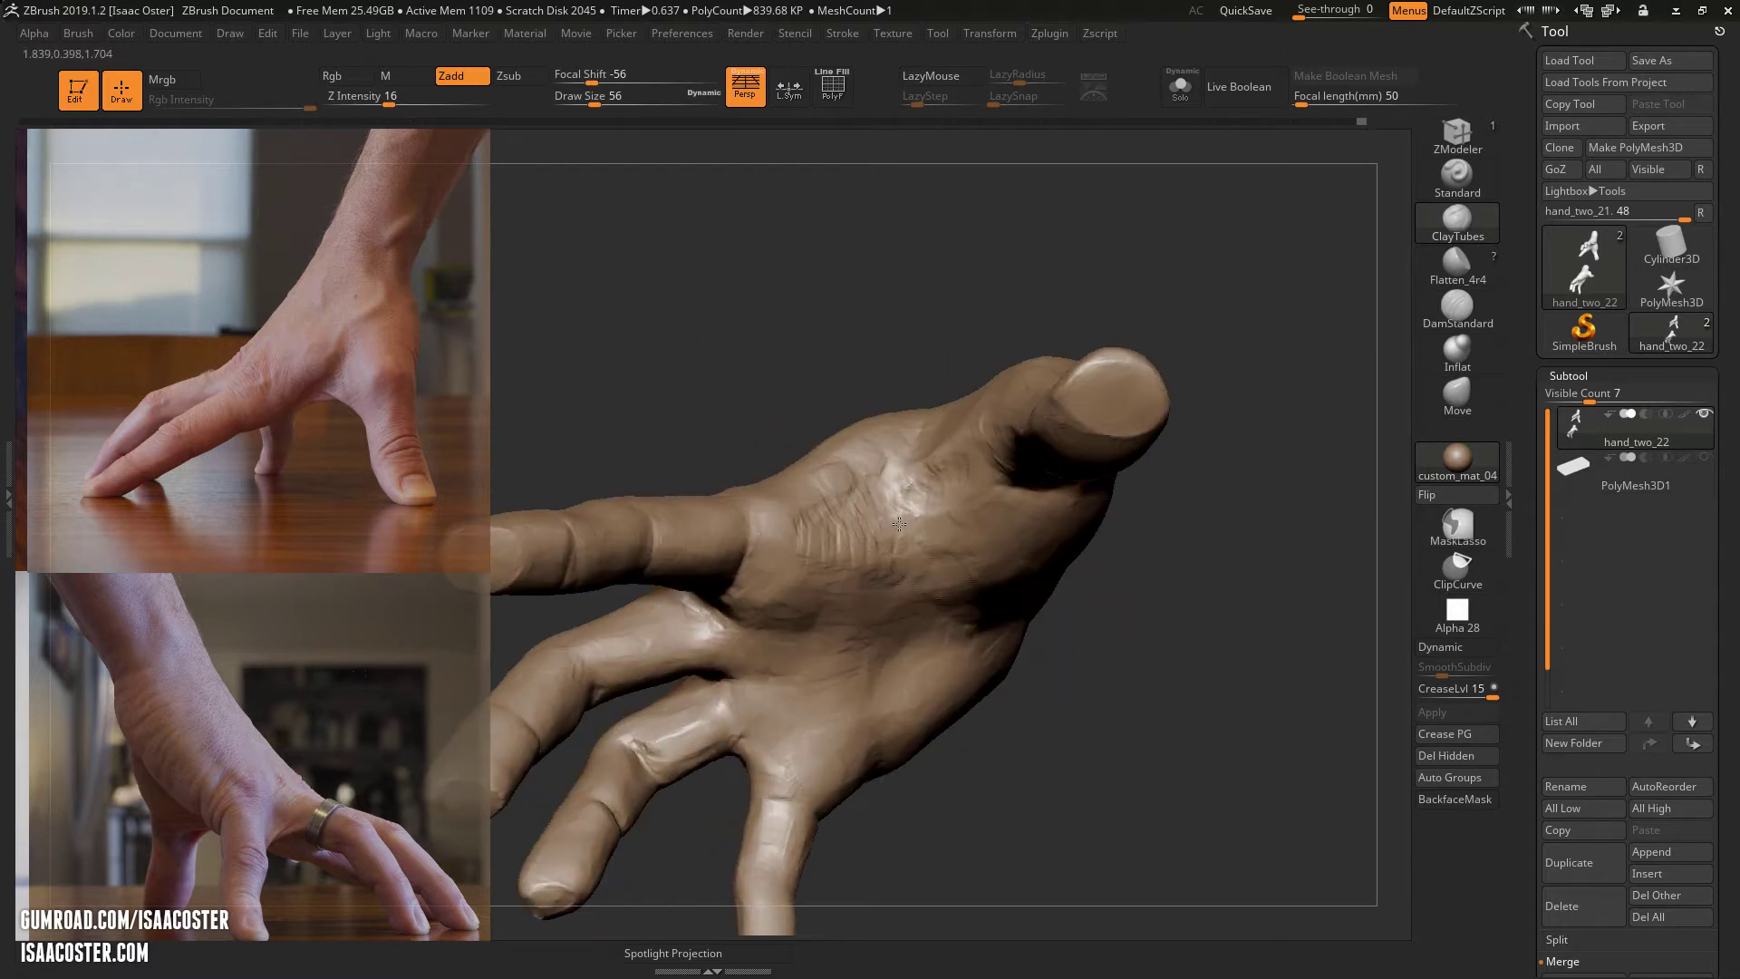
pyautogui.moveTo(1114, 696)
pyautogui.mouseDown()
pyautogui.moveTo(1128, 725)
pyautogui.moveTo(1075, 711)
pyautogui.mouseUp()
pyautogui.moveTo(932, 657); pyautogui.dragTo(859, 603)
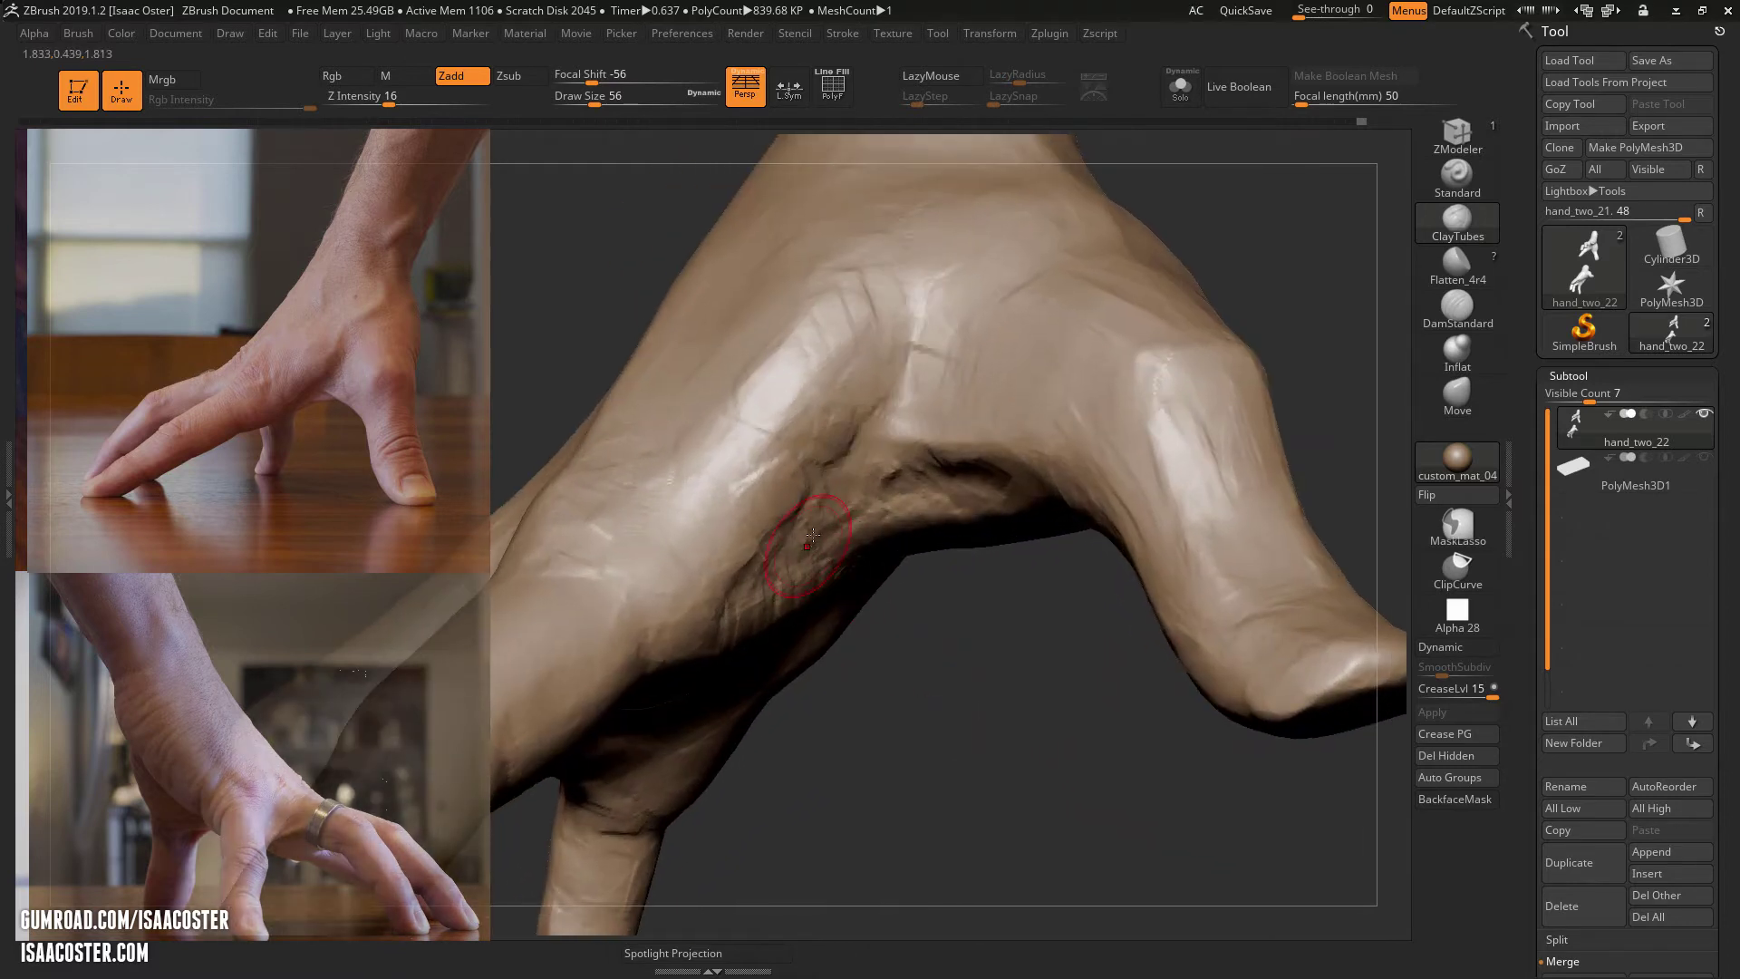
# - Cut the main fold running from the index finger's base into the thumb web with DamStandard, using draw sizes 39 and 65
pyautogui.press('s')
pyautogui.click(1457, 307)
pyautogui.press('s')
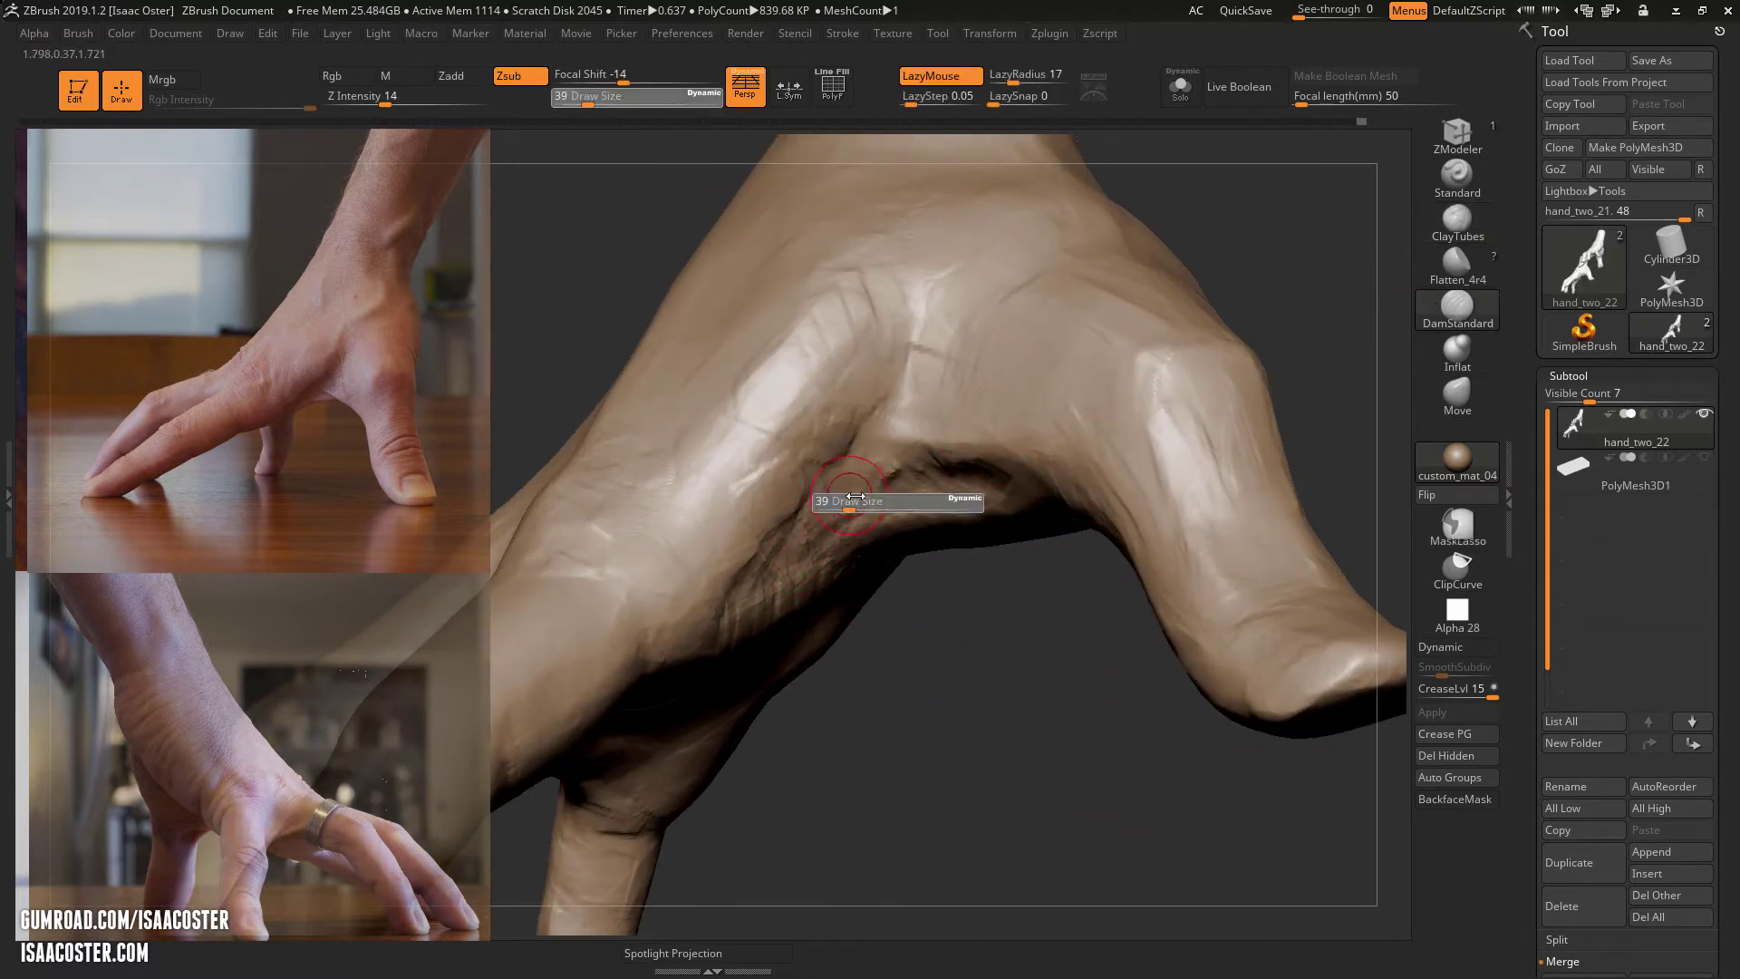
pyautogui.moveTo(854, 501); pyautogui.dragTo(864, 500)
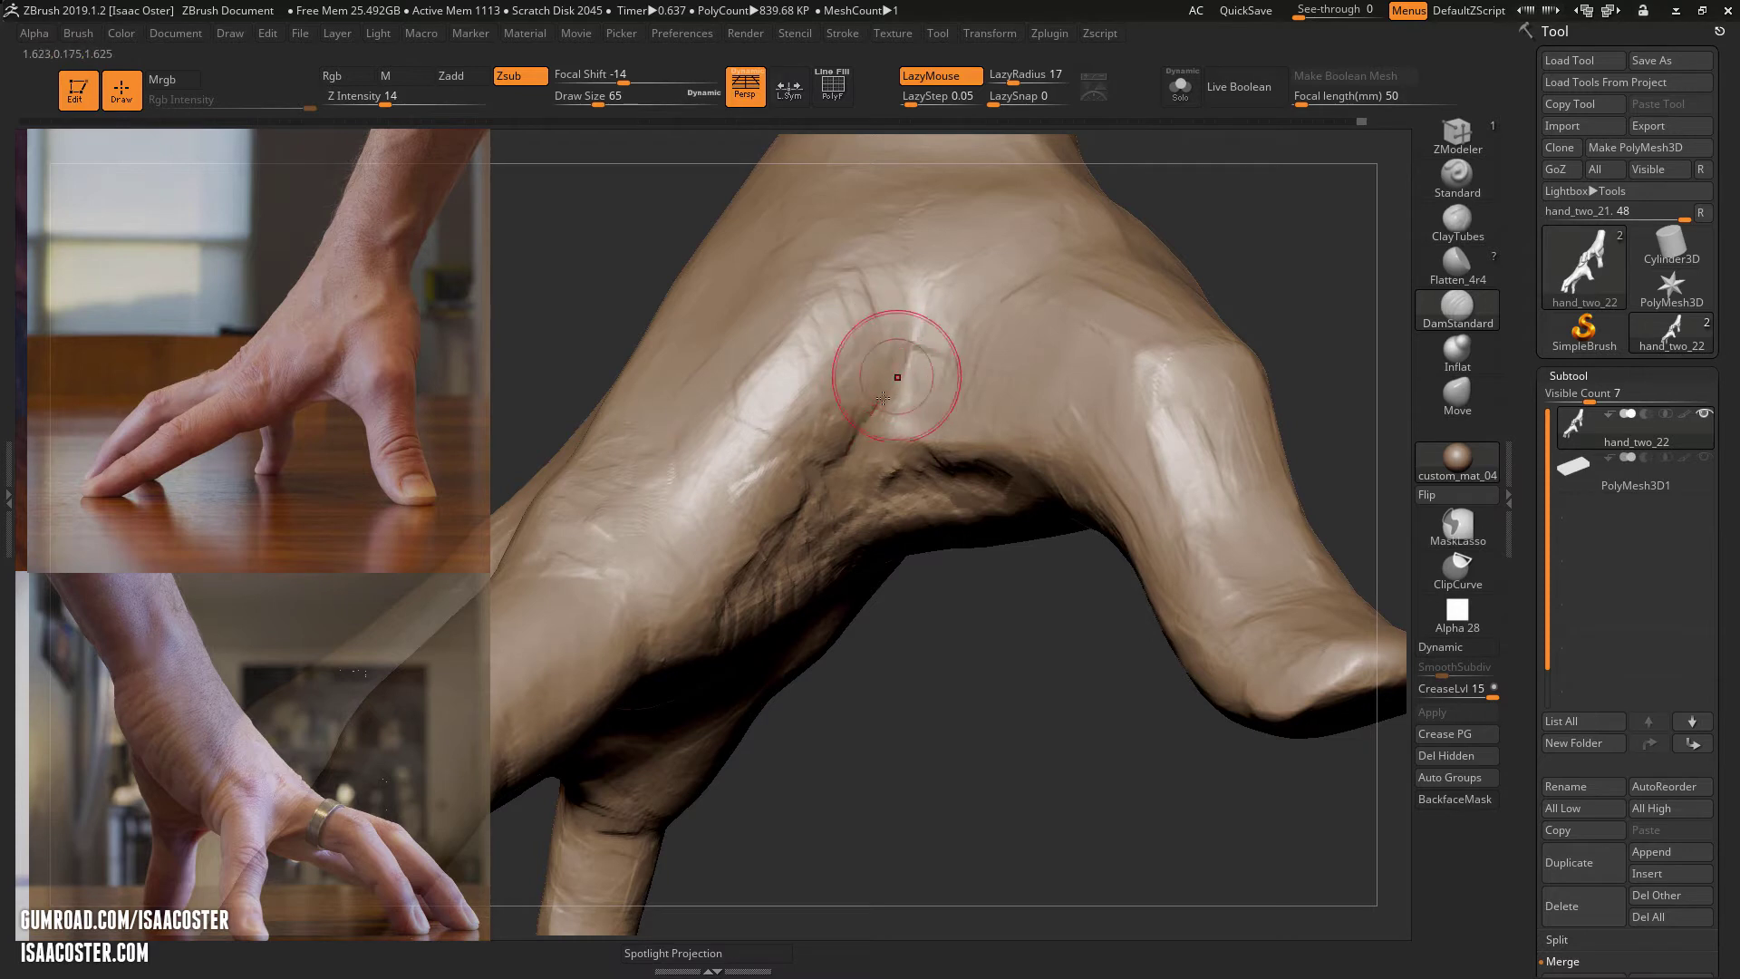
pyautogui.moveTo(699, 583); pyautogui.dragTo(880, 351)
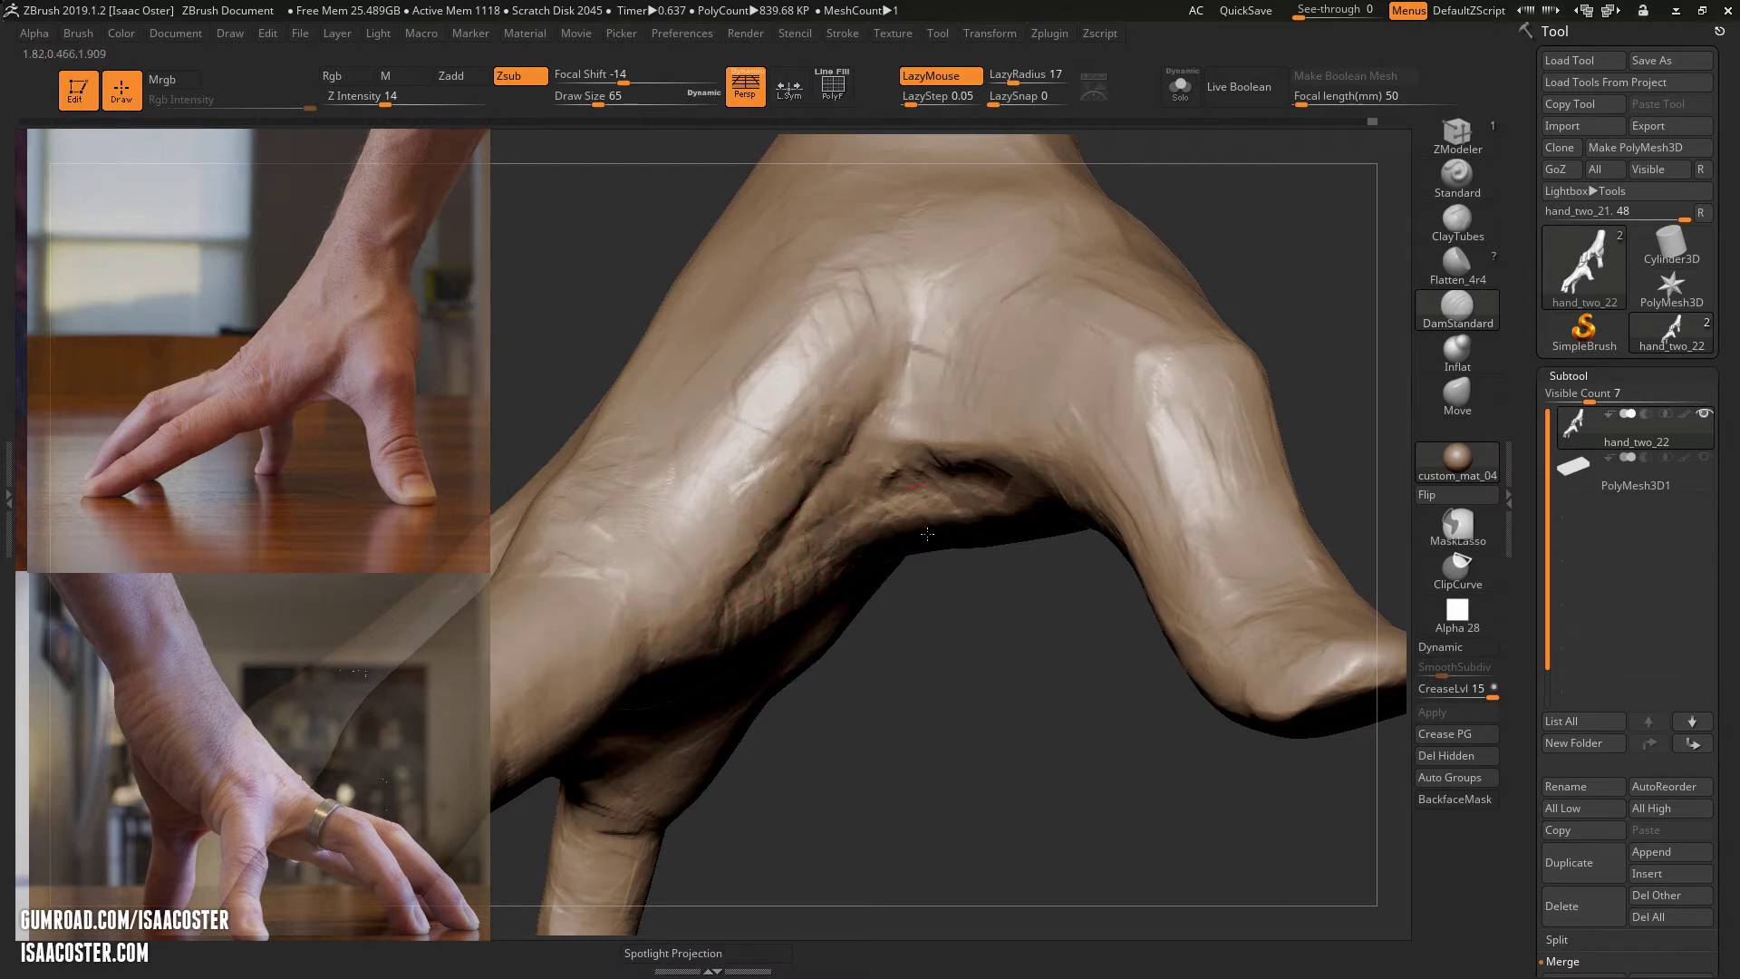
# - Carve fine wrinkles across the underside of the index knuckle with DamStandard at draw size 65
pyautogui.moveTo(813, 609); pyautogui.dragTo(808, 567, button='right')
pyautogui.moveTo(818, 524)
pyautogui.mouseDown()
pyautogui.moveTo(798, 580)
pyautogui.moveTo(892, 560)
pyautogui.mouseUp()
pyautogui.moveTo(761, 581)
pyautogui.mouseDown()
pyautogui.moveTo(992, 508)
pyautogui.moveTo(885, 575)
pyautogui.mouseUp()
pyautogui.moveTo(860, 633); pyautogui.dragTo(897, 490, button='right')
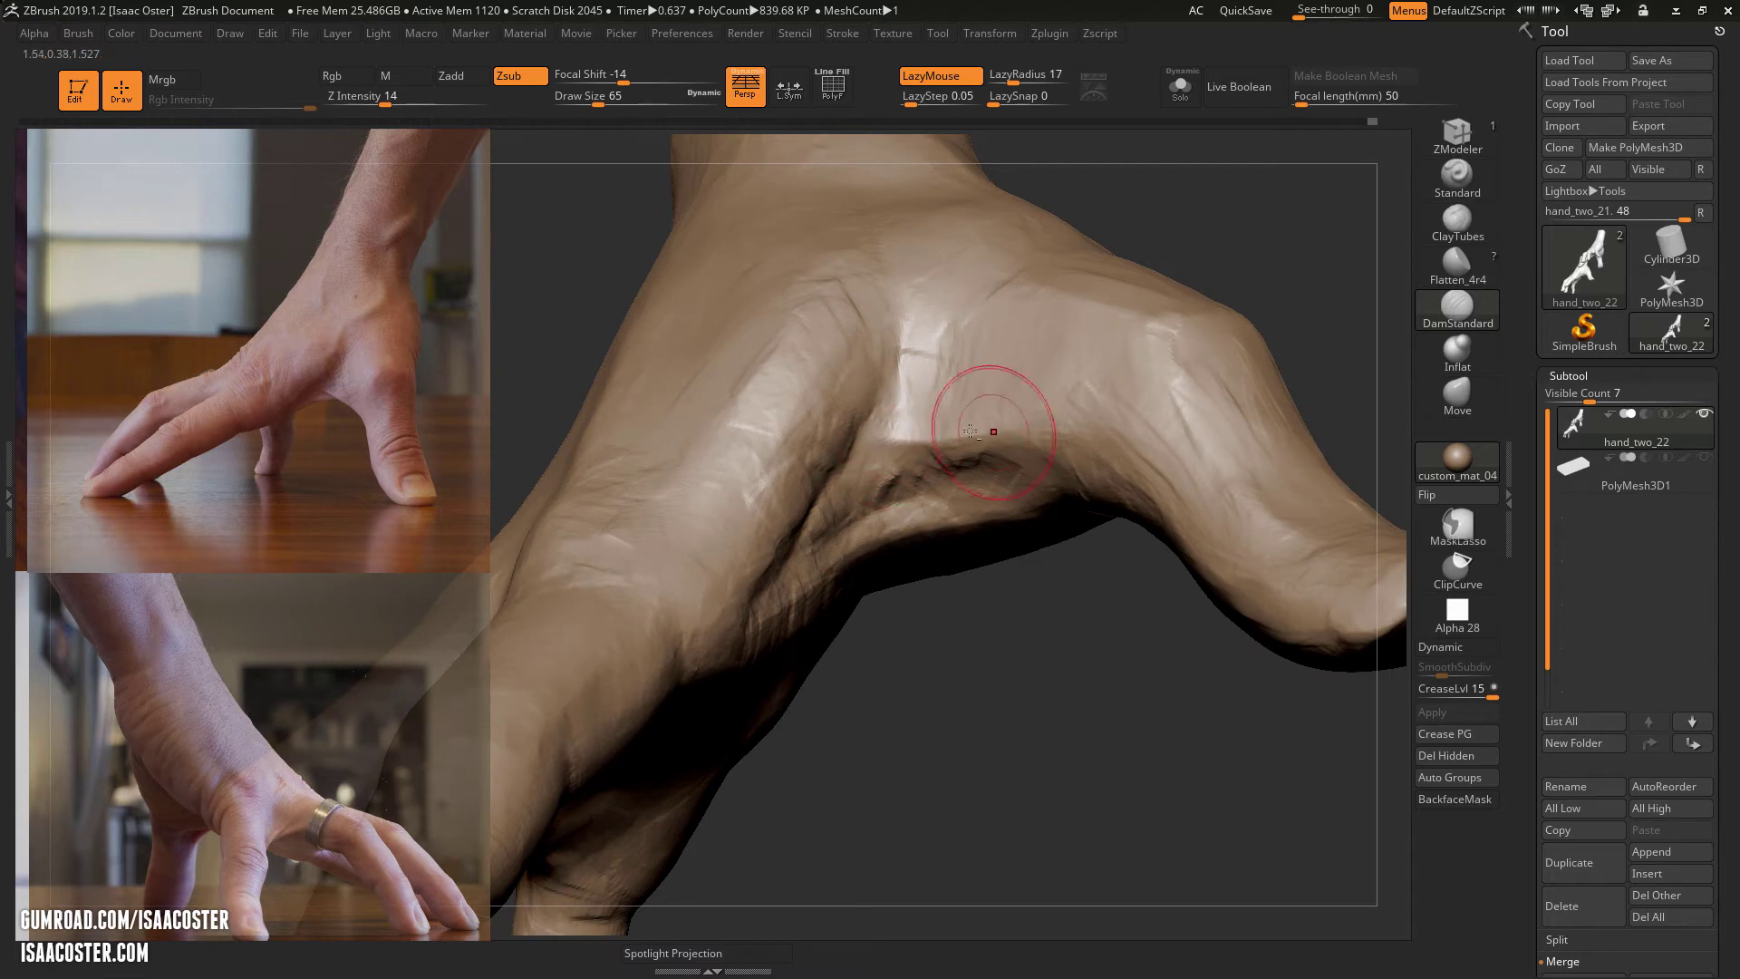
# - Define the creases along the thumb web's rim toward the base of the thumb with DamStandard
pyautogui.moveTo(1030, 400); pyautogui.dragTo(913, 427)
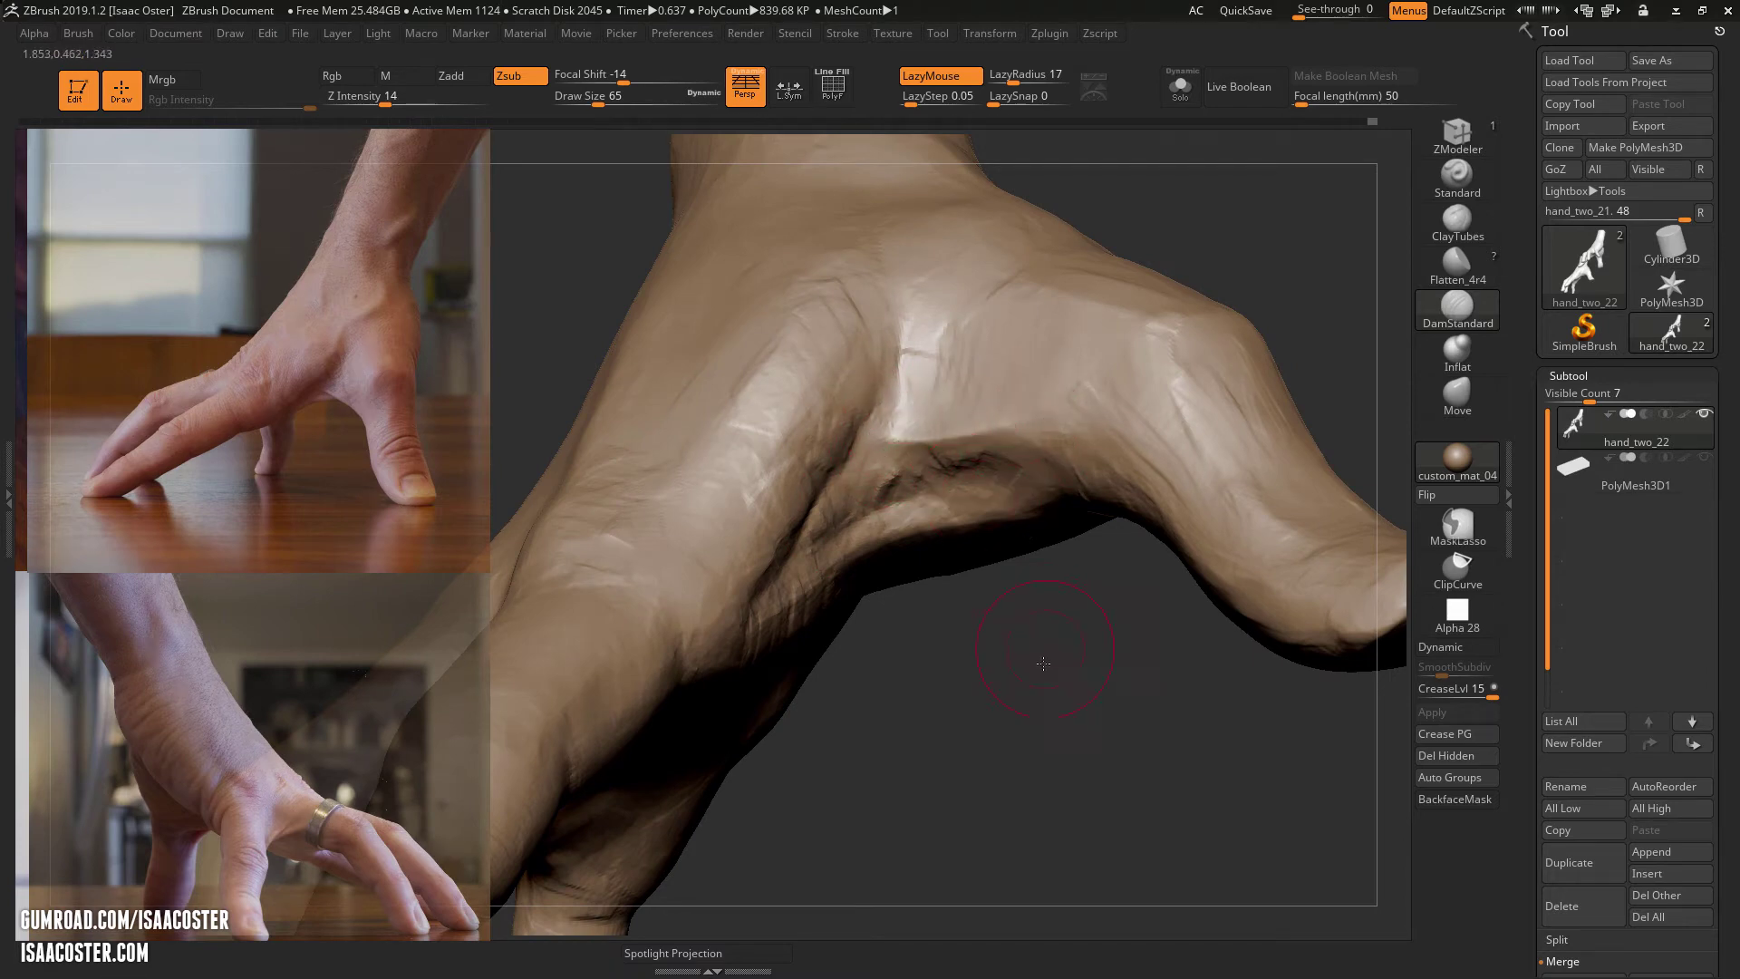
pyautogui.moveTo(913, 427); pyautogui.dragTo(864, 523, button='right')
pyautogui.moveTo(1052, 633); pyautogui.dragTo(1079, 522)
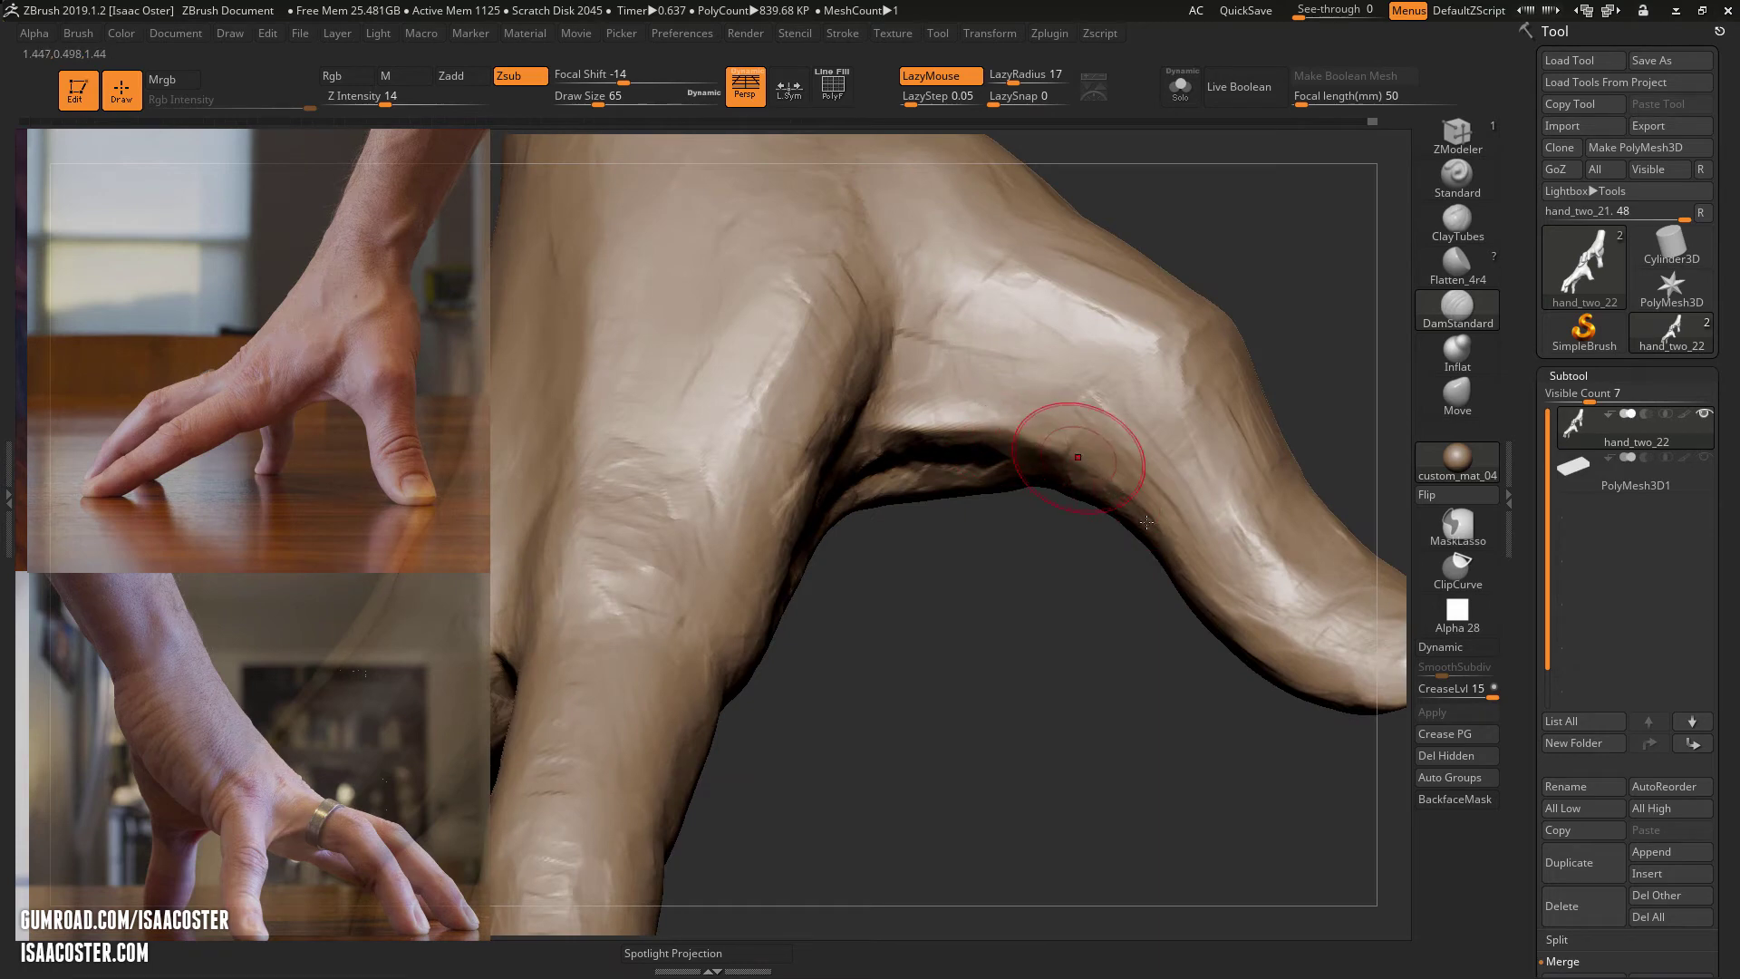
pyautogui.moveTo(1068, 437); pyautogui.dragTo(1057, 544, button='right')
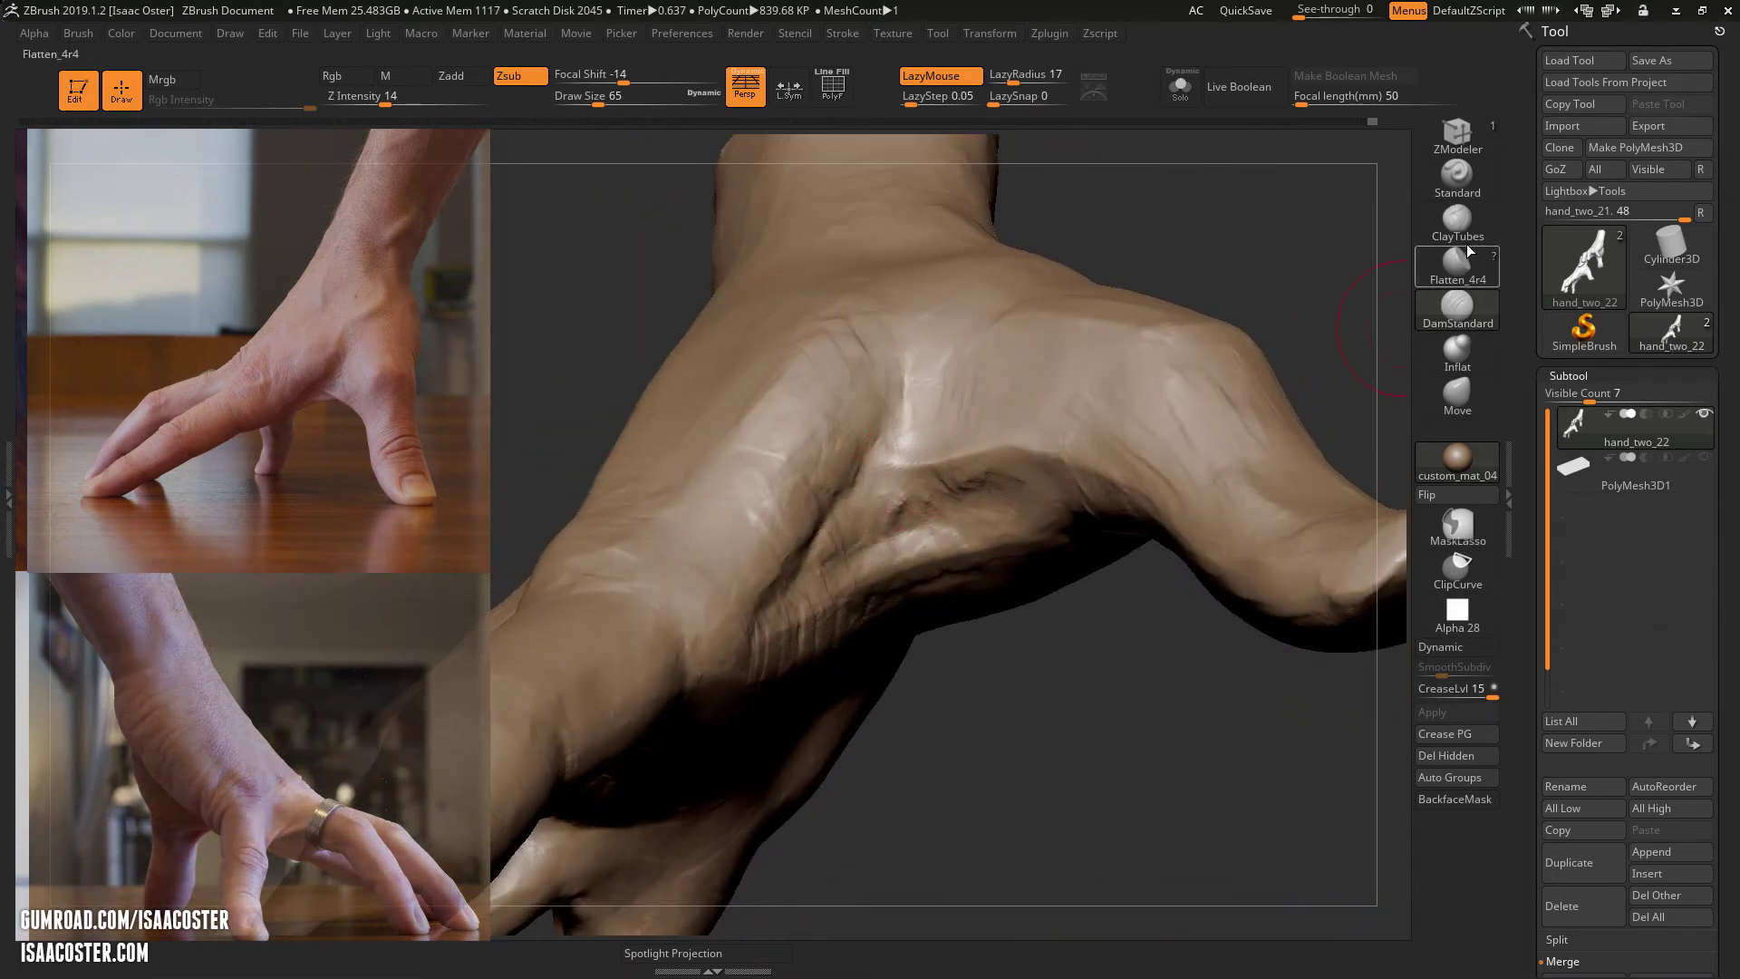
# - Subdivide the hand once and flatten the thumb web's forms with the Flatten_4r4 brush at draw size 44
pyautogui.click(1461, 263)
pyautogui.moveTo(1036, 691)
pyautogui.mouseDown()
pyautogui.moveTo(1042, 781)
pyautogui.moveTo(997, 789)
pyautogui.moveTo(952, 738)
pyautogui.moveTo(1020, 820)
pyautogui.moveTo(955, 778)
pyautogui.moveTo(965, 678)
pyautogui.moveTo(966, 730)
pyautogui.moveTo(1018, 840)
pyautogui.moveTo(943, 542)
pyautogui.mouseUp()
pyautogui.hotkey('ctrl', 'd')
pyautogui.press('[')
pyautogui.press('[')
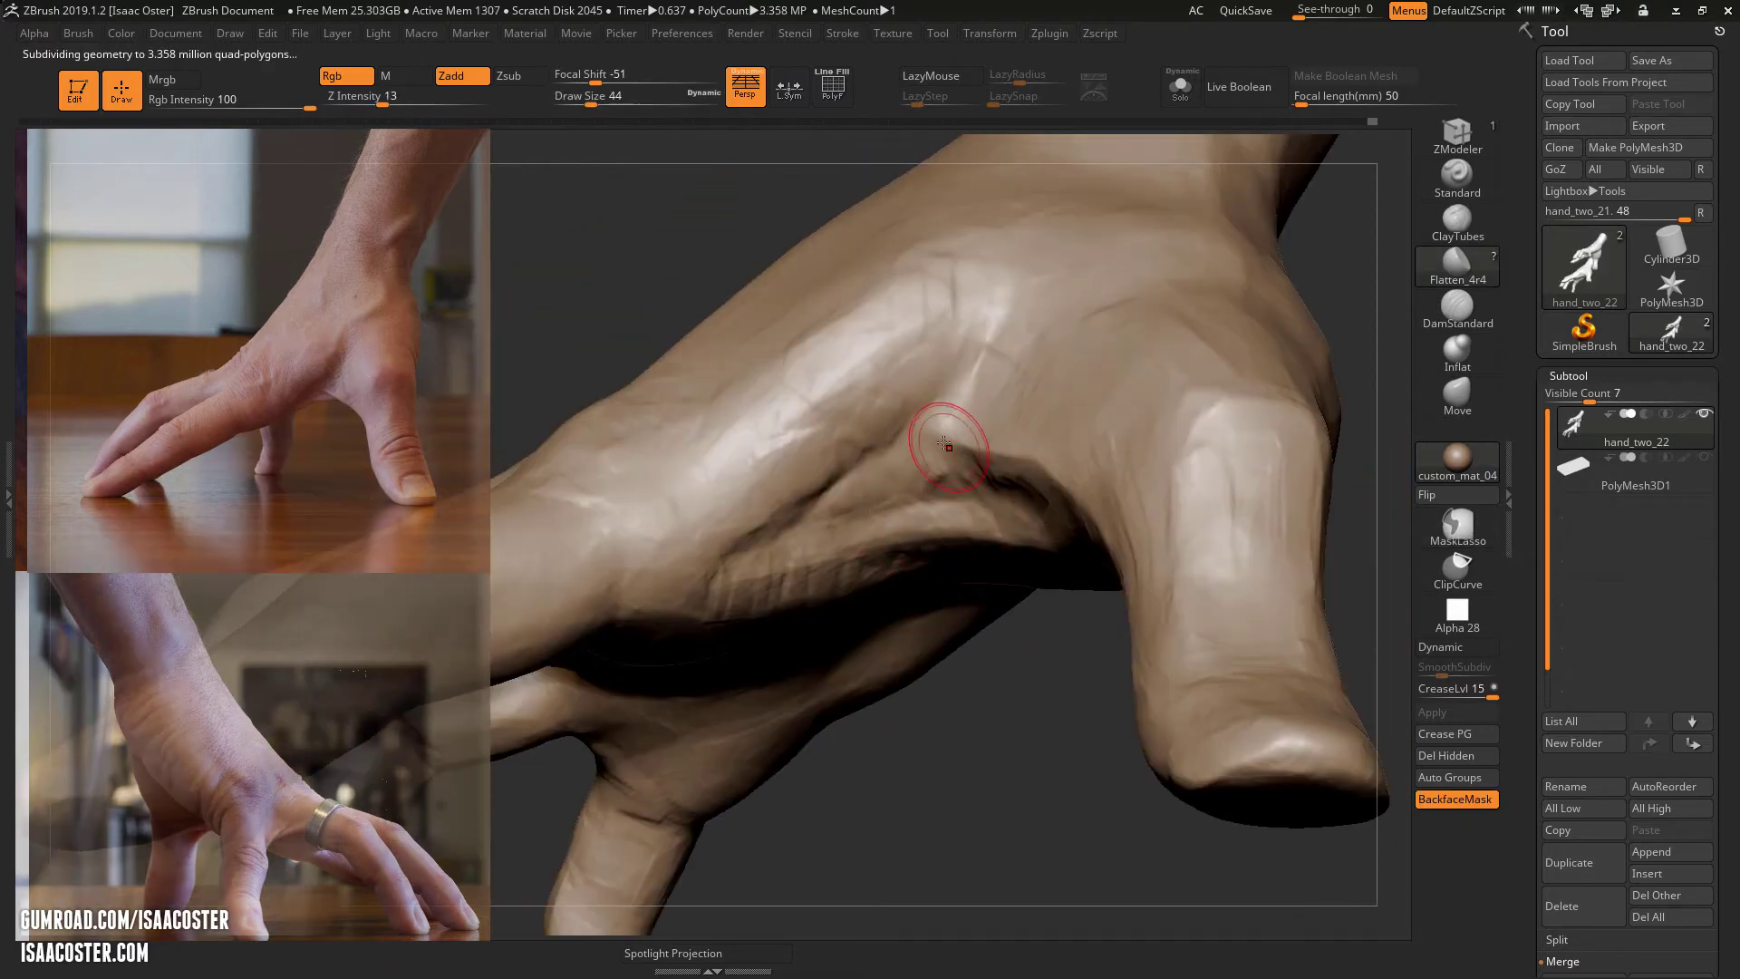
pyautogui.moveTo(943, 408); pyautogui.dragTo(946, 402)
pyautogui.moveTo(1035, 627); pyautogui.dragTo(985, 465)
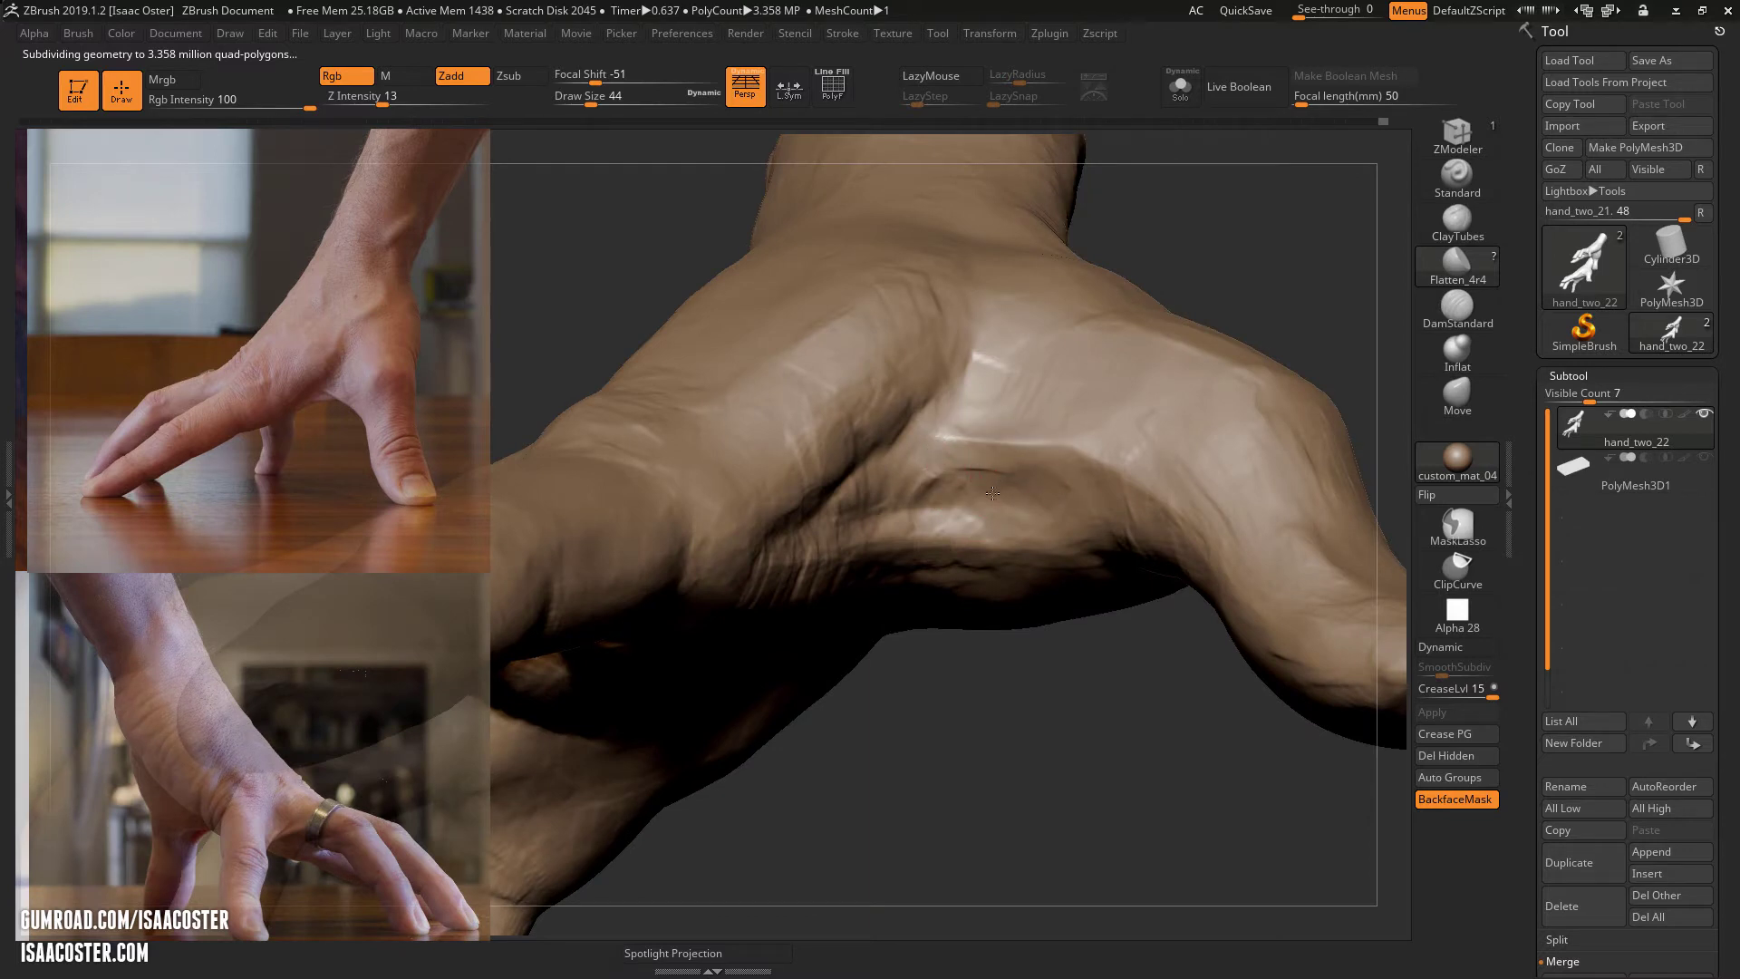
# - Flatten and smooth the skin folds beside the index knuckle, using Flatten_4r4 at draw sizes 25 and 37
pyautogui.moveTo(952, 723); pyautogui.dragTo(930, 534)
pyautogui.press('[')
pyautogui.press('[')
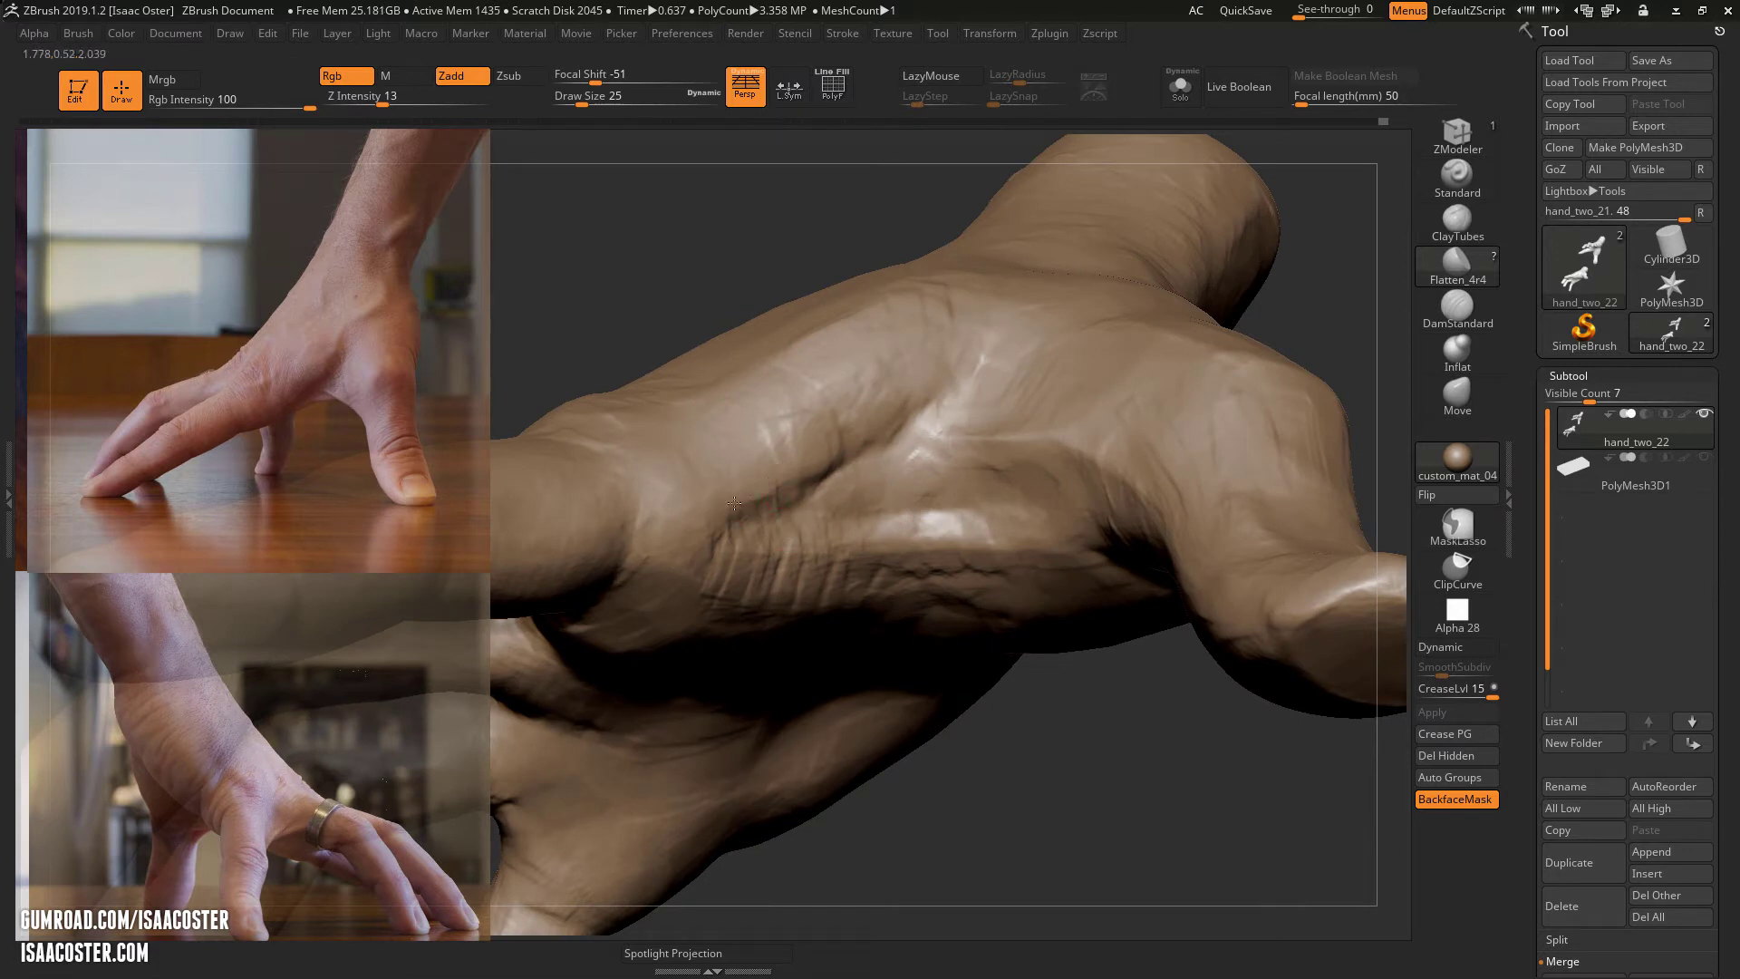
pyautogui.press(']')
pyautogui.moveTo(834, 456)
pyautogui.keyDown('shift'); pyautogui.mouseDown()
pyautogui.moveTo(944, 410)
pyautogui.moveTo(820, 497)
pyautogui.mouseUp(); pyautogui.keyUp('shift')
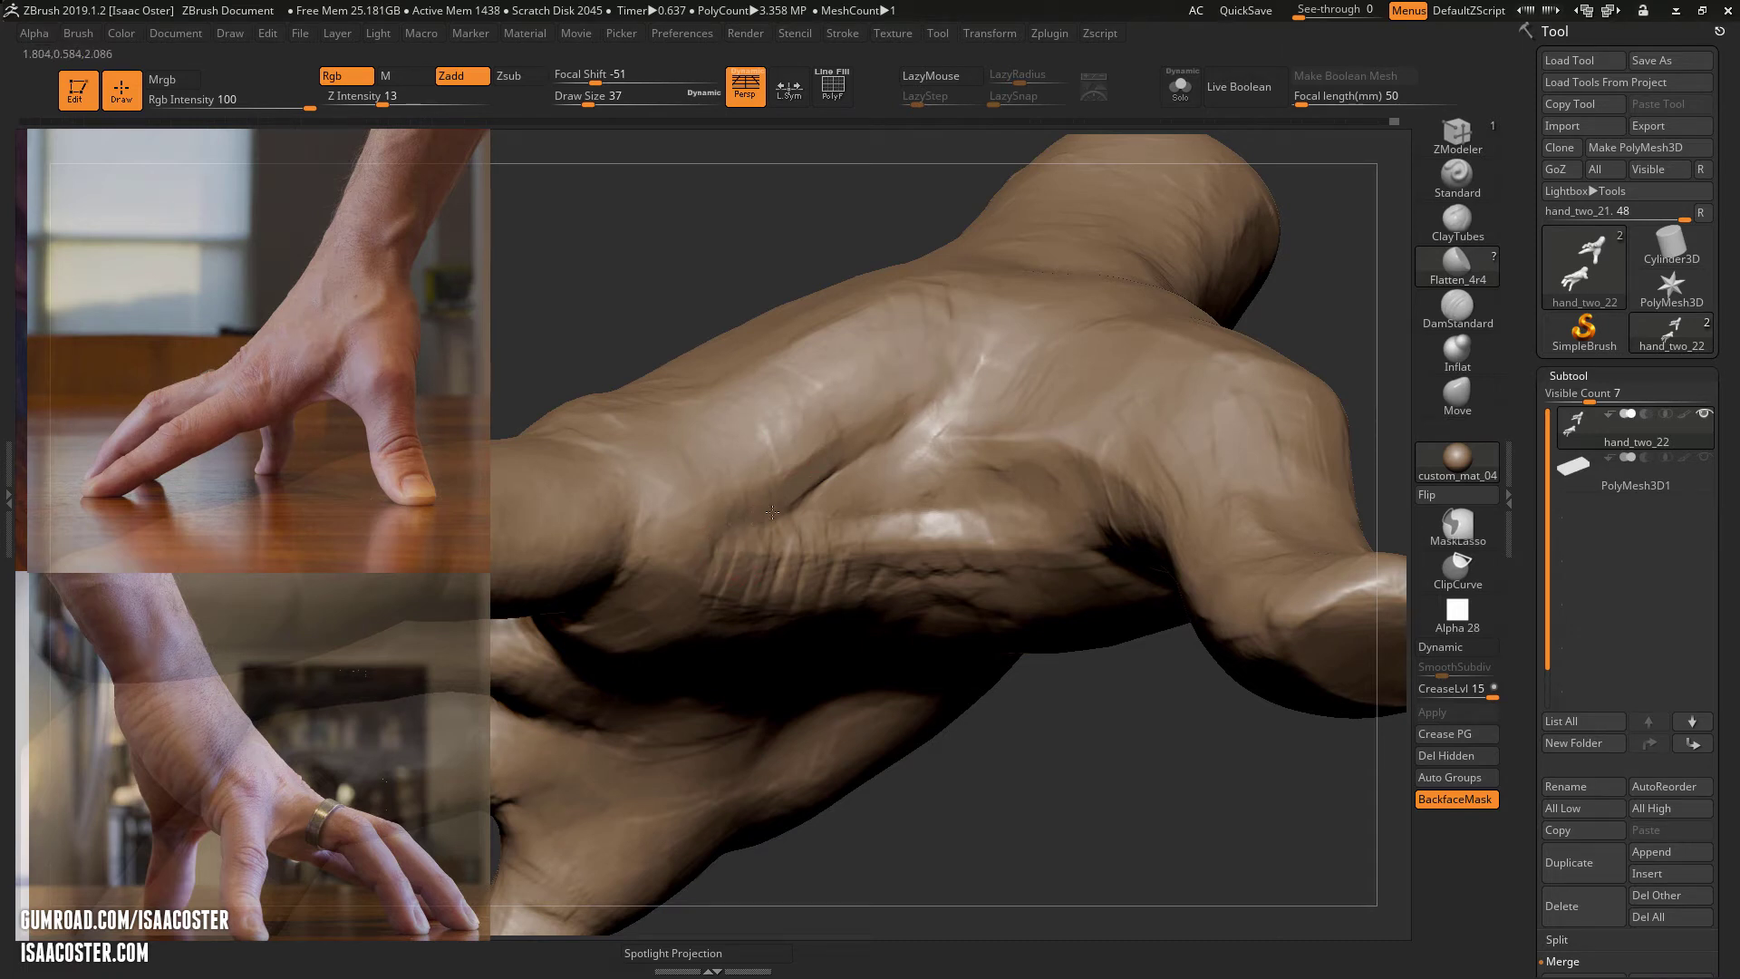
pyautogui.moveTo(1023, 734); pyautogui.dragTo(852, 317)
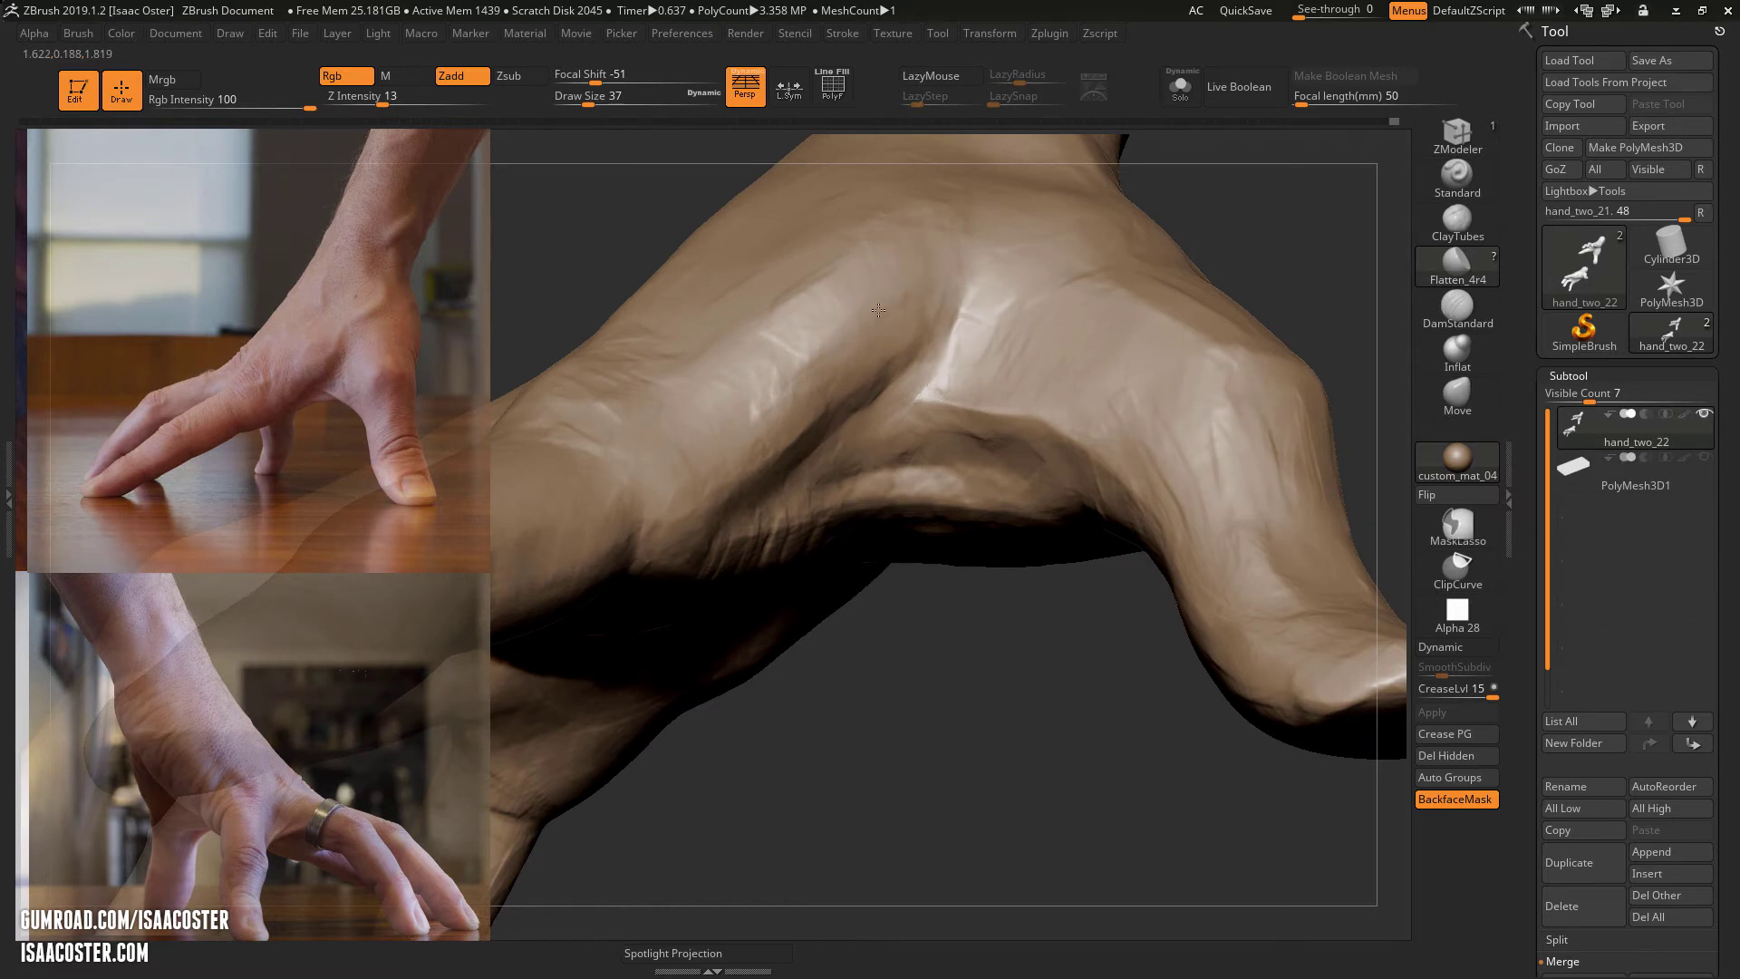
# - Flatten and soften the skin folds across the thumb web with Flatten_4r4 at draw size 37
pyautogui.moveTo(878, 406)
pyautogui.mouseDown()
pyautogui.moveTo(910, 372)
pyautogui.moveTo(882, 398)
pyautogui.mouseUp()
pyautogui.moveTo(914, 680); pyautogui.dragTo(956, 390)
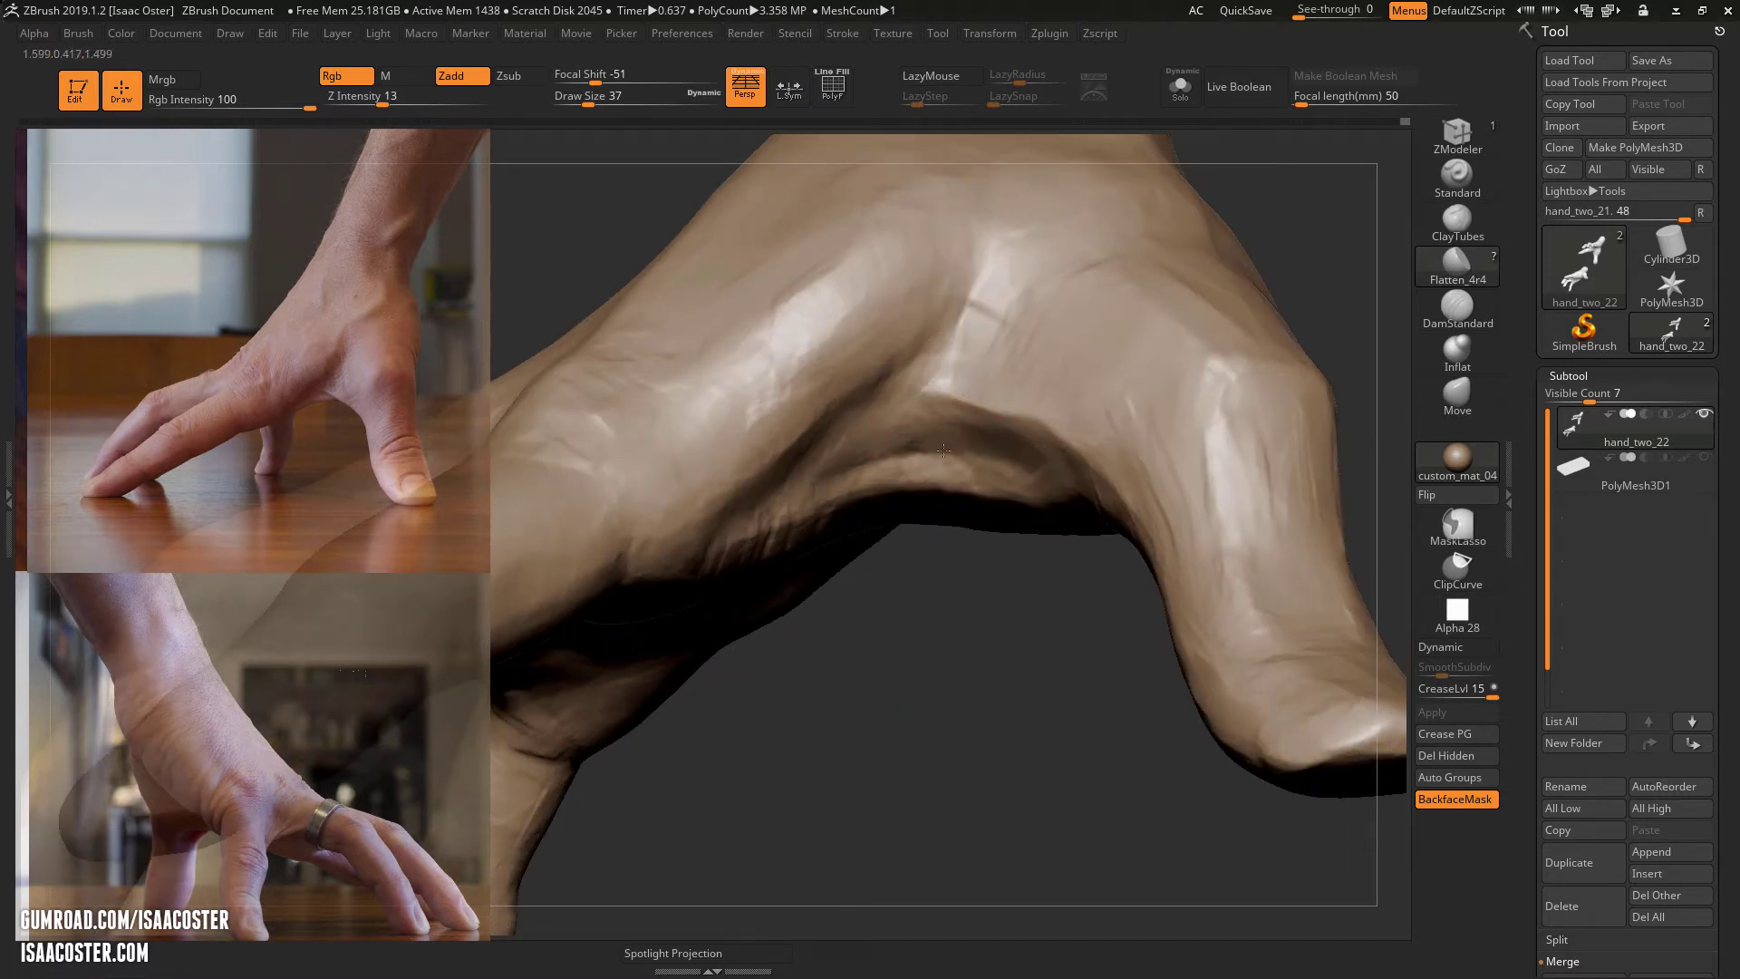
pyautogui.moveTo(867, 671); pyautogui.dragTo(671, 527)
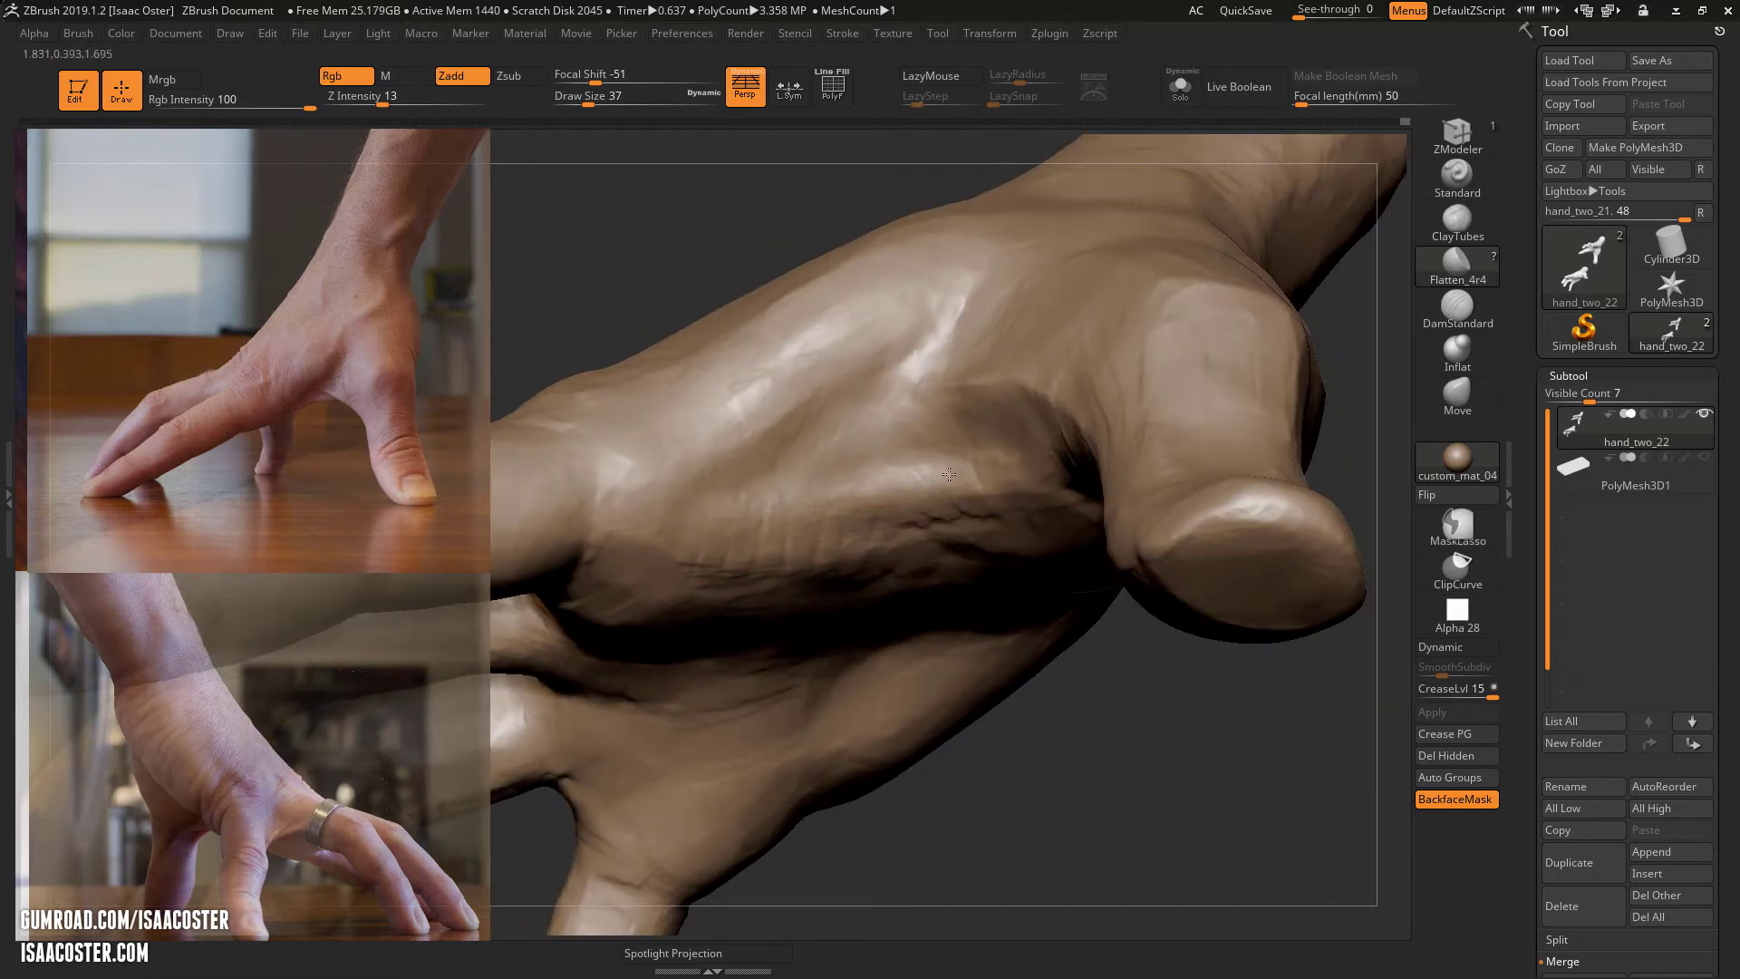
pyautogui.moveTo(1186, 657); pyautogui.dragTo(1018, 439)
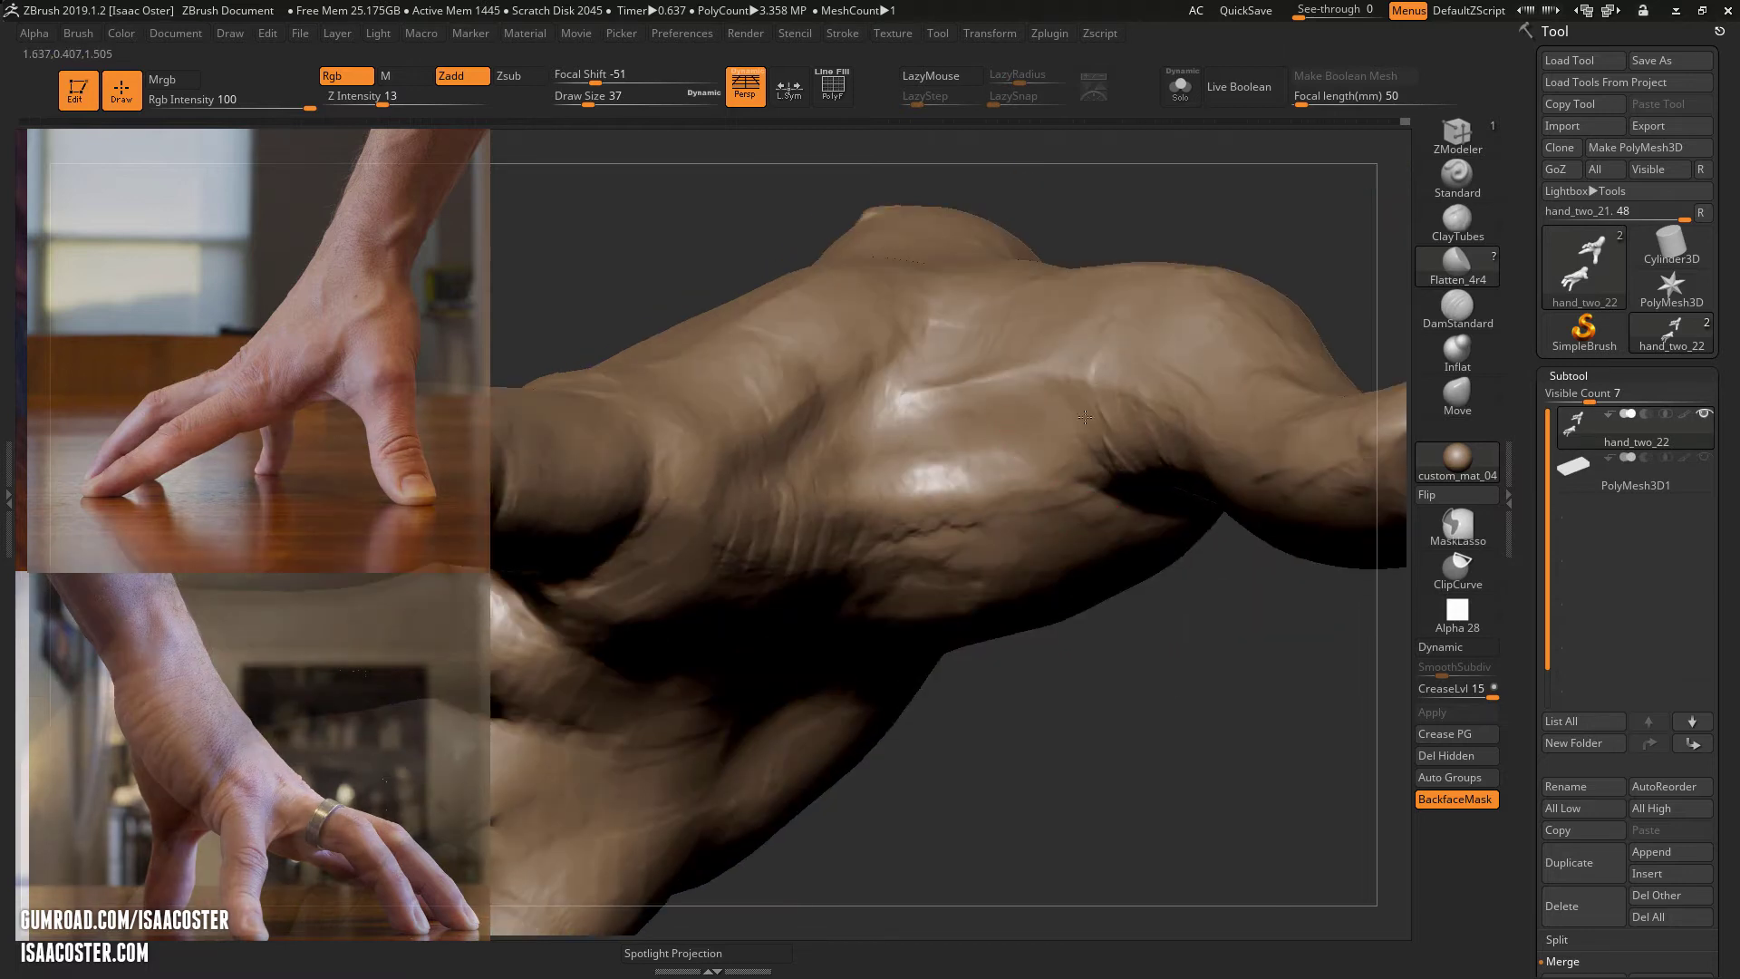
# - Refine the planes between the index knuckle and the base of the thumb with Flatten_4r4 at draw size 37
pyautogui.moveTo(1199, 659); pyautogui.dragTo(1076, 345)
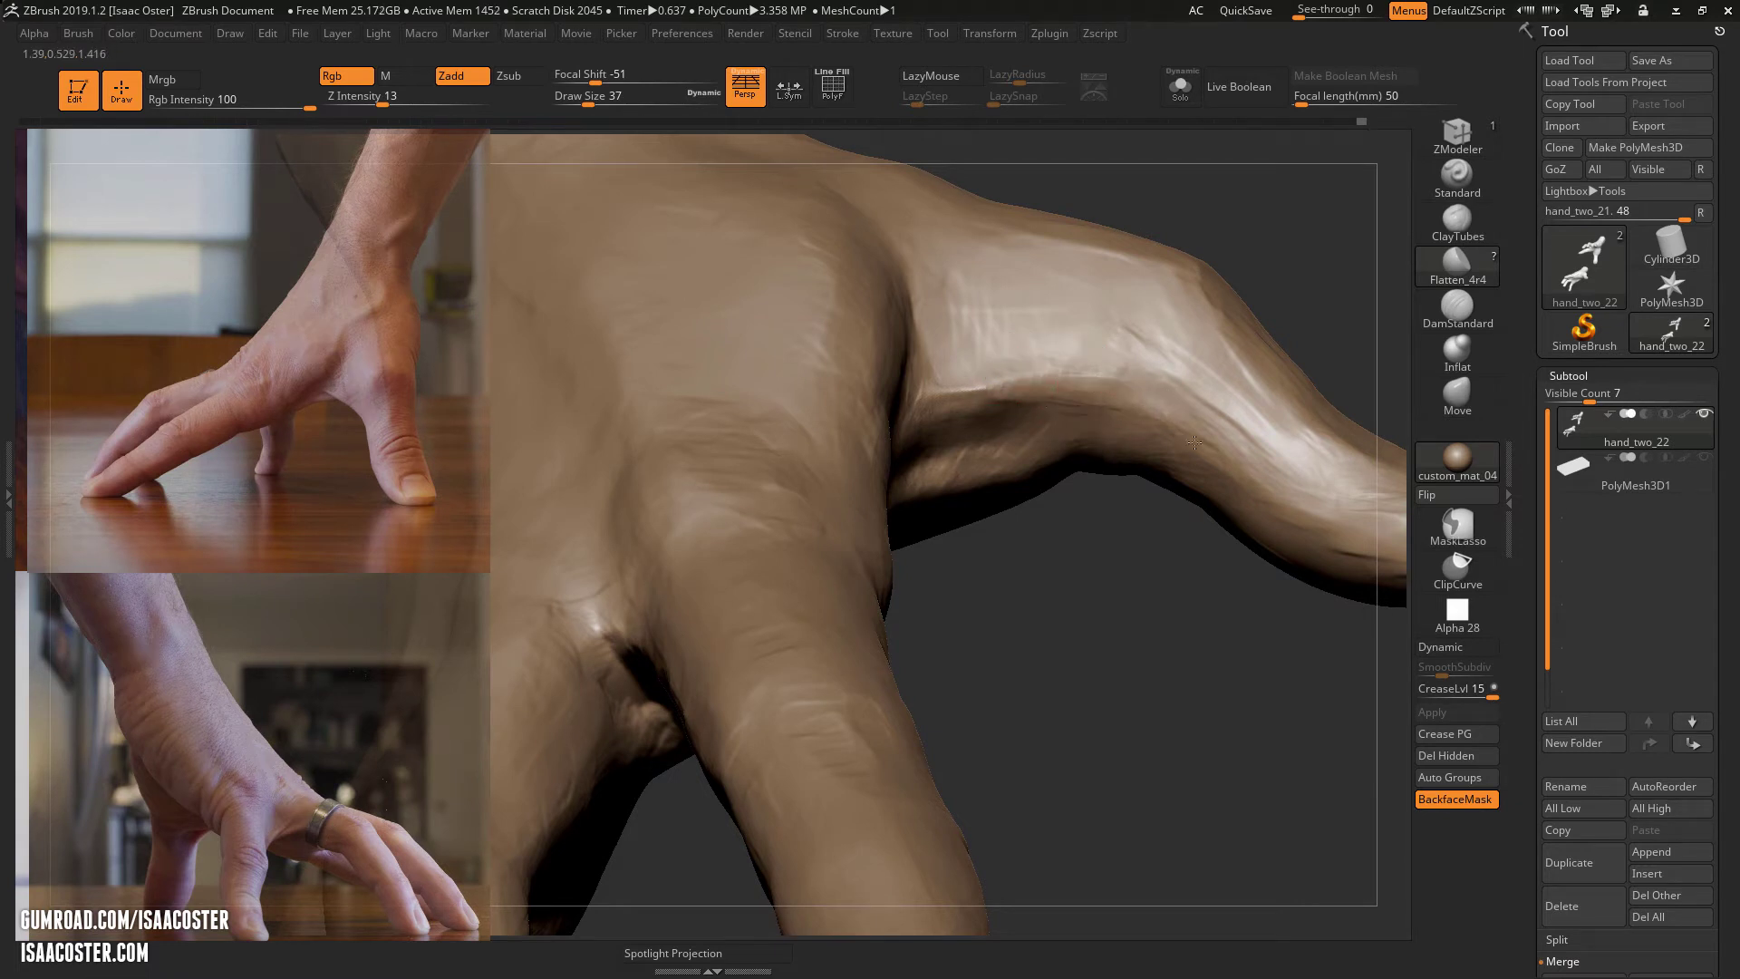
pyautogui.moveTo(1286, 202); pyautogui.dragTo(1003, 389)
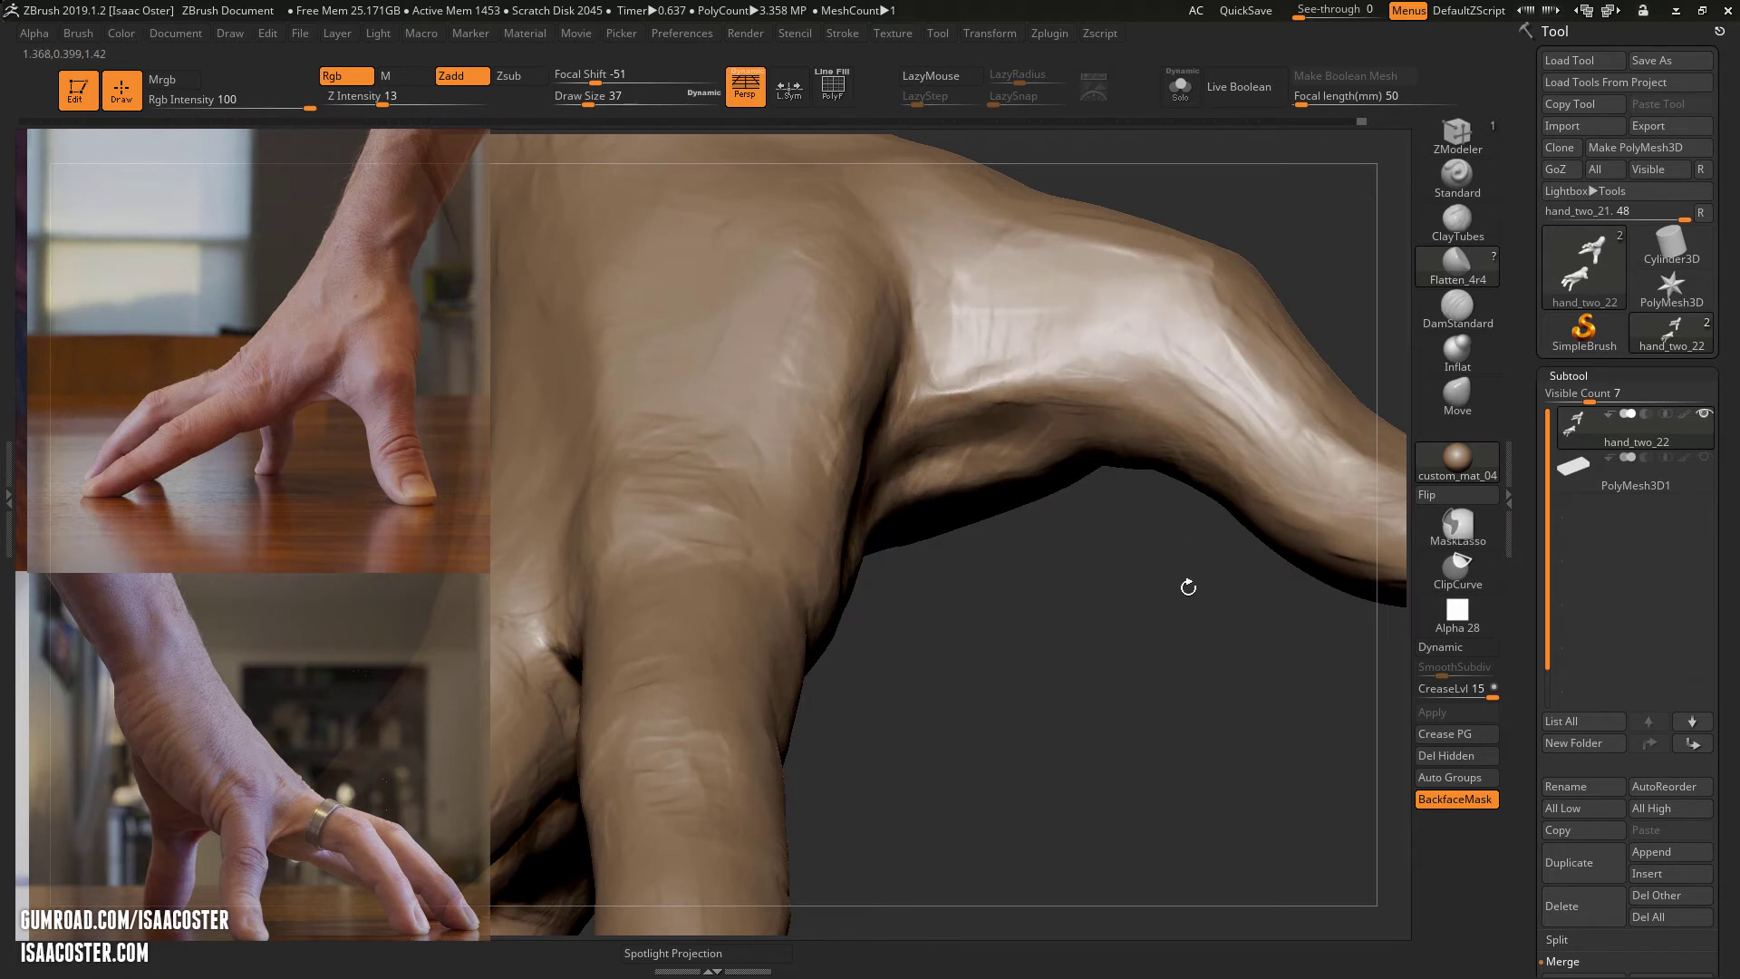
pyautogui.moveTo(1188, 587); pyautogui.dragTo(1033, 335)
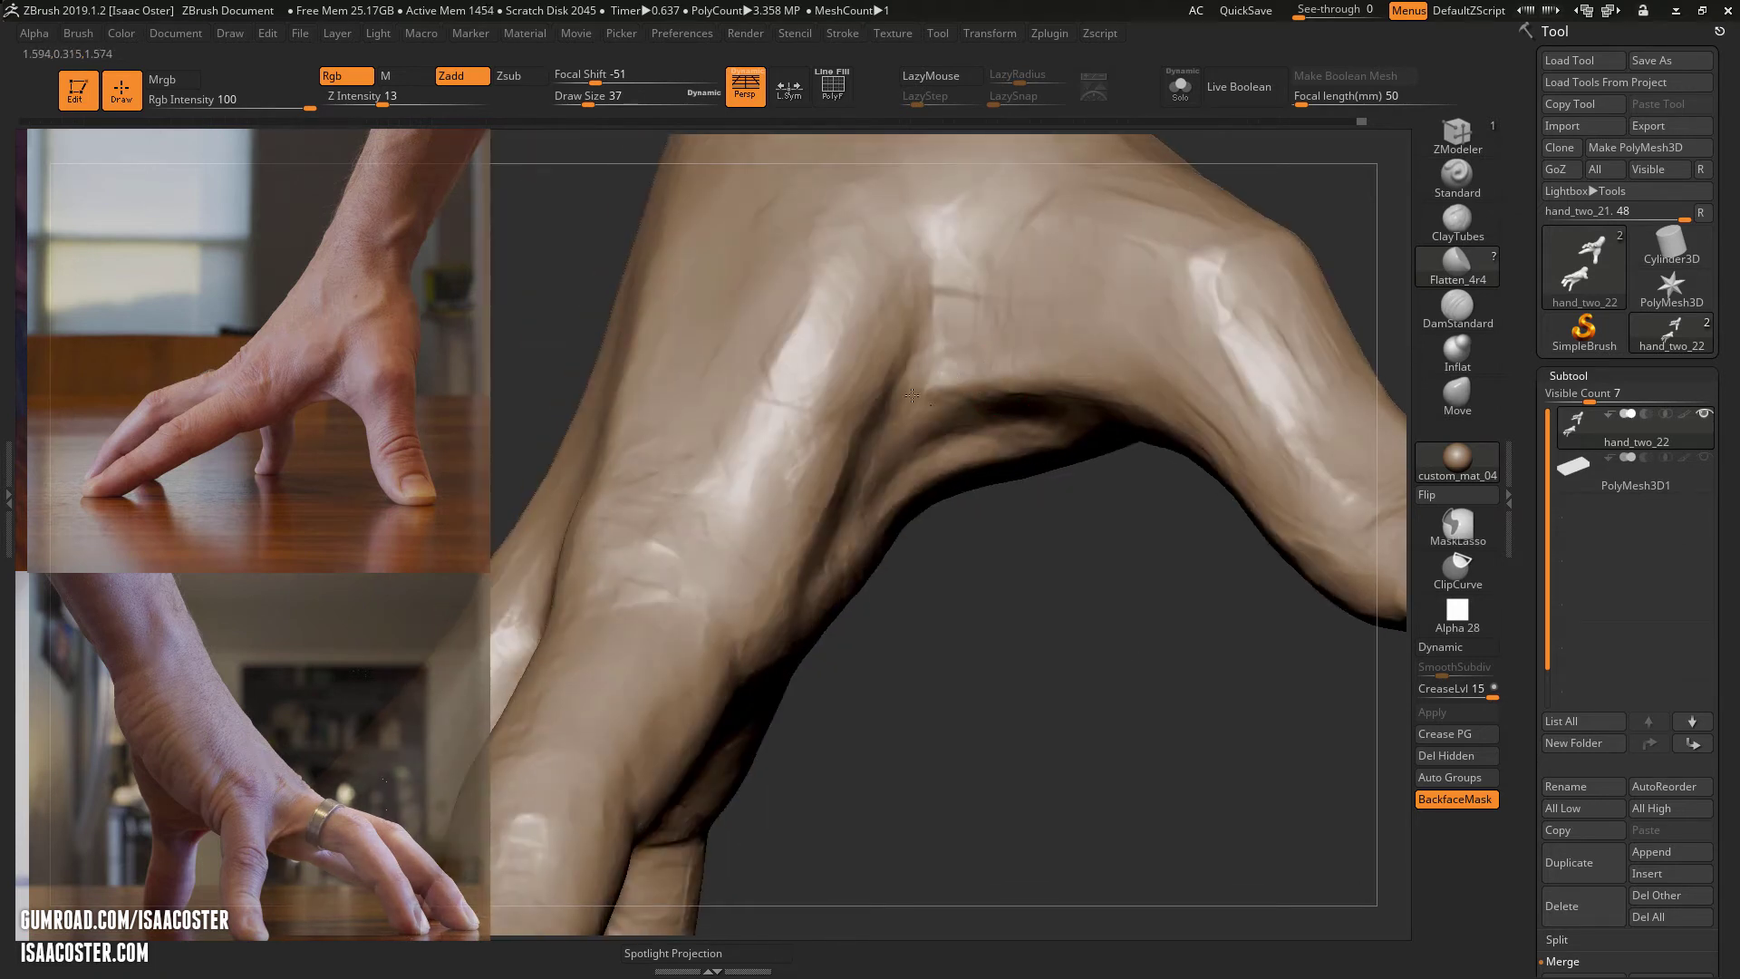
pyautogui.moveTo(944, 739)
pyautogui.mouseDown()
pyautogui.moveTo(691, 716)
pyautogui.moveTo(766, 702)
pyautogui.moveTo(909, 556)
pyautogui.mouseUp()
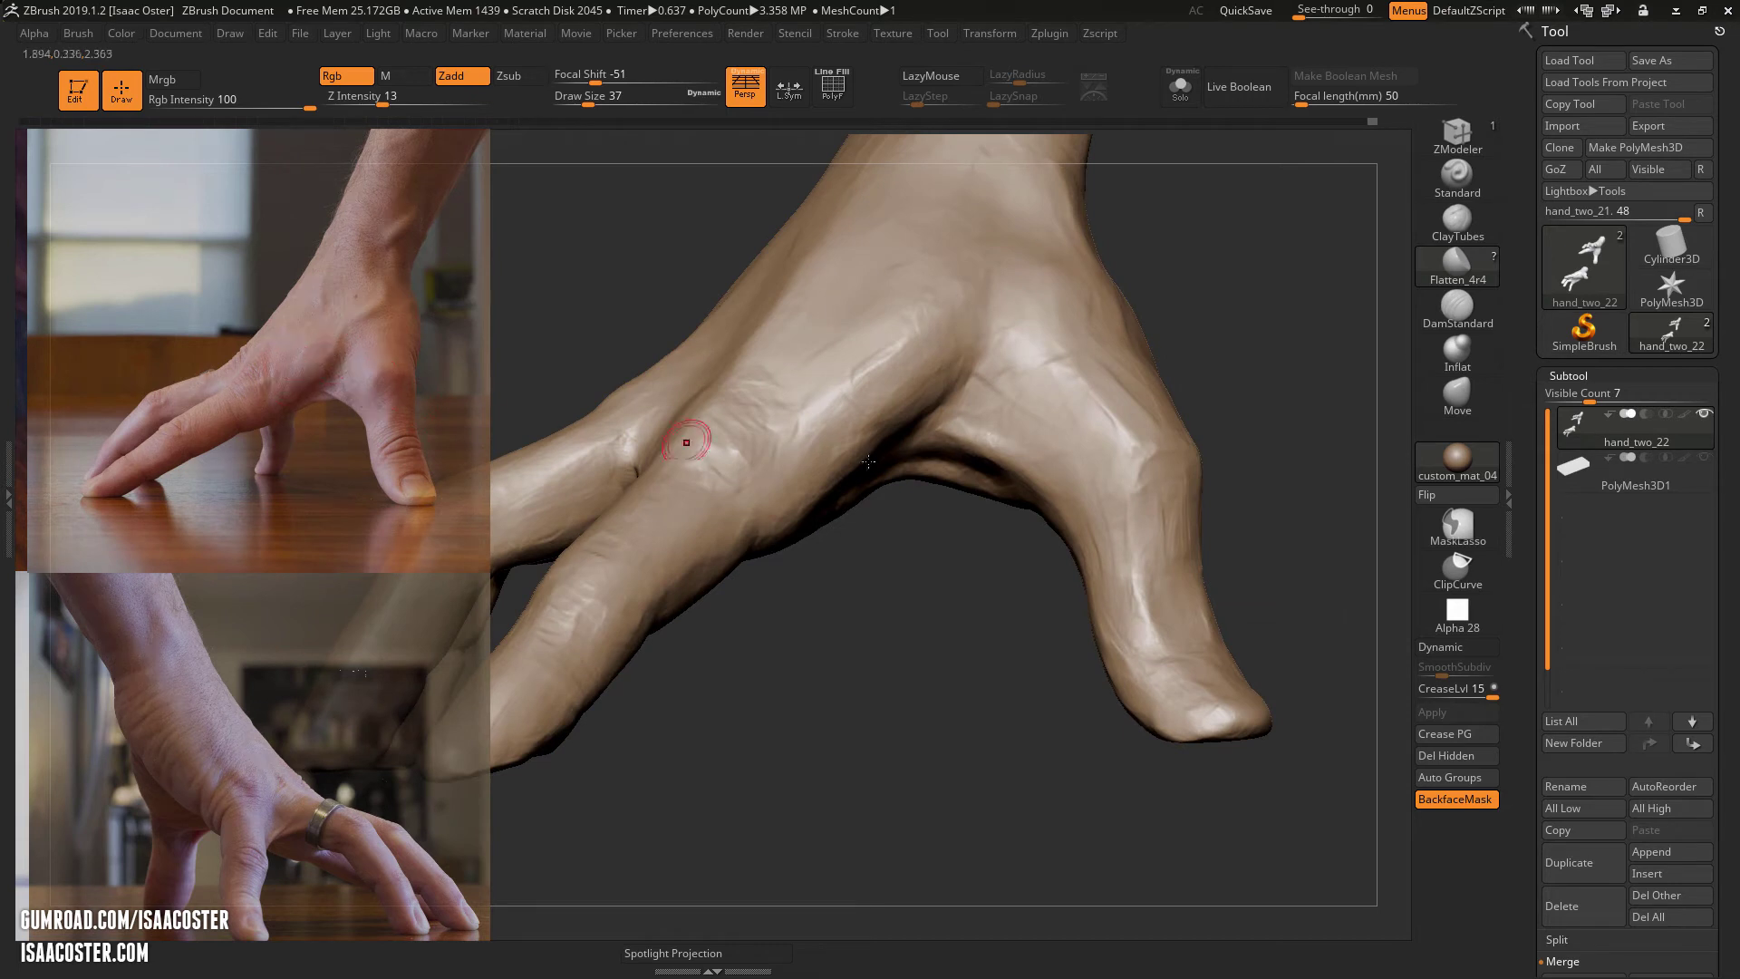
# - Flatten the thumb's surface planes from its base over the joint to the tip with Flatten_4r4
pyautogui.moveTo(954, 612); pyautogui.dragTo(979, 408)
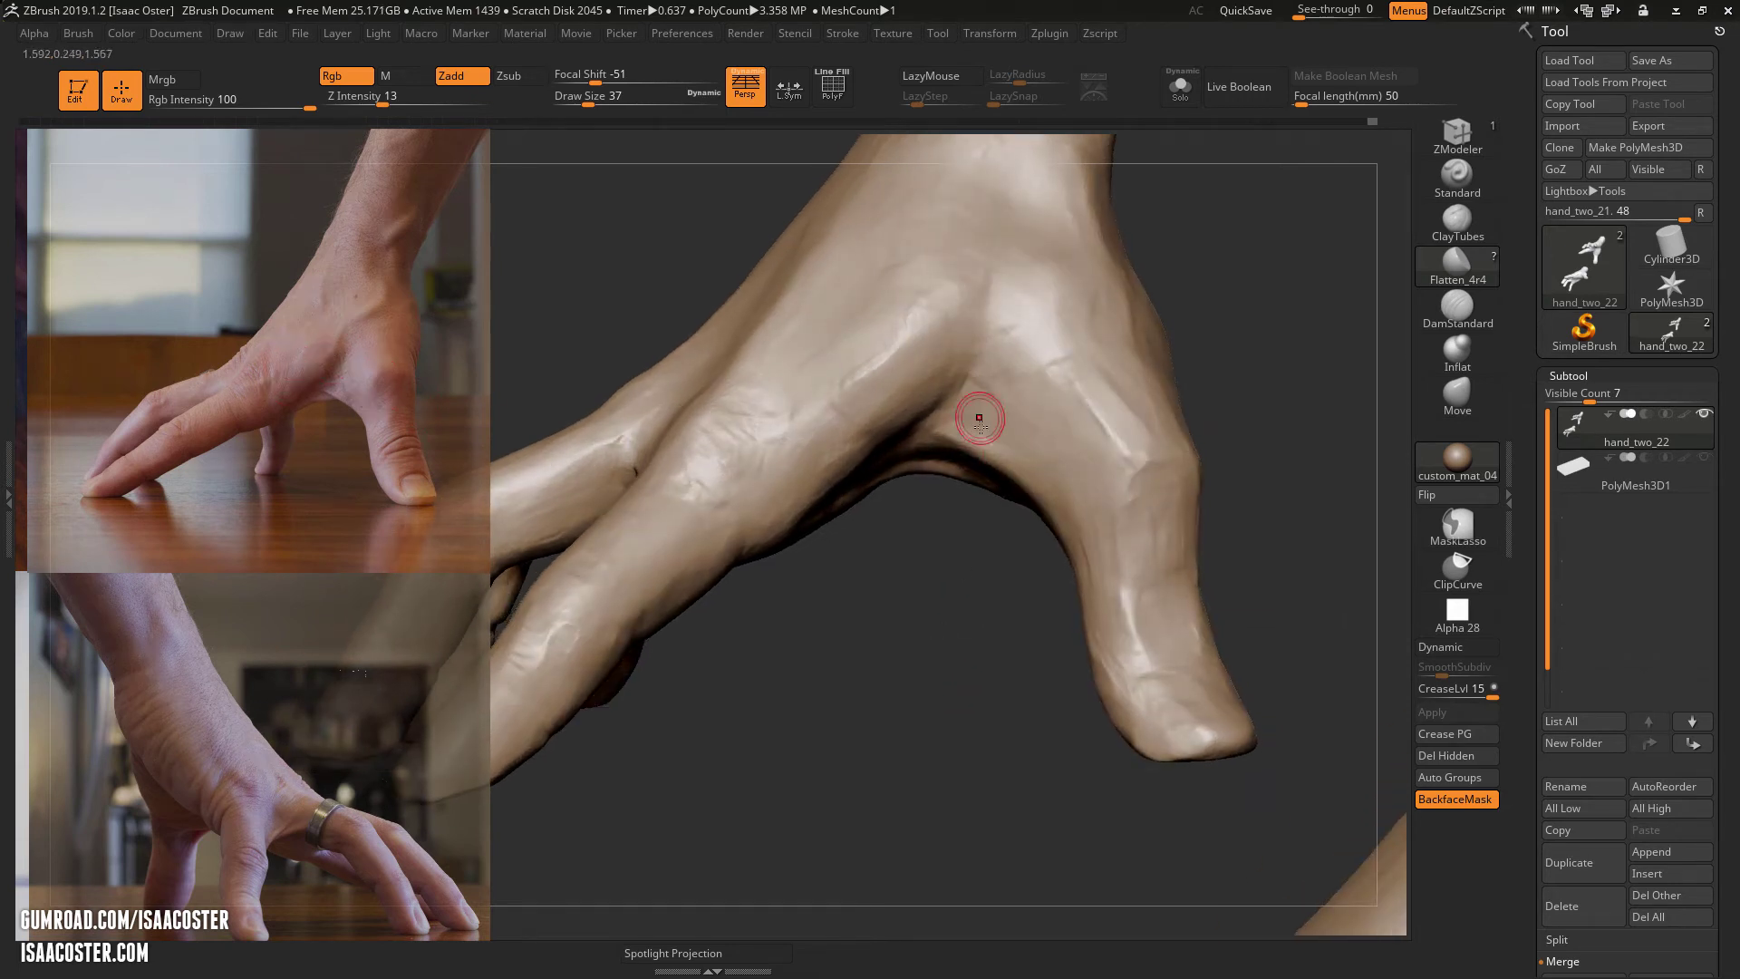
pyautogui.moveTo(1064, 594)
pyautogui.mouseDown()
pyautogui.moveTo(997, 592)
pyautogui.moveTo(1117, 564)
pyautogui.mouseUp()
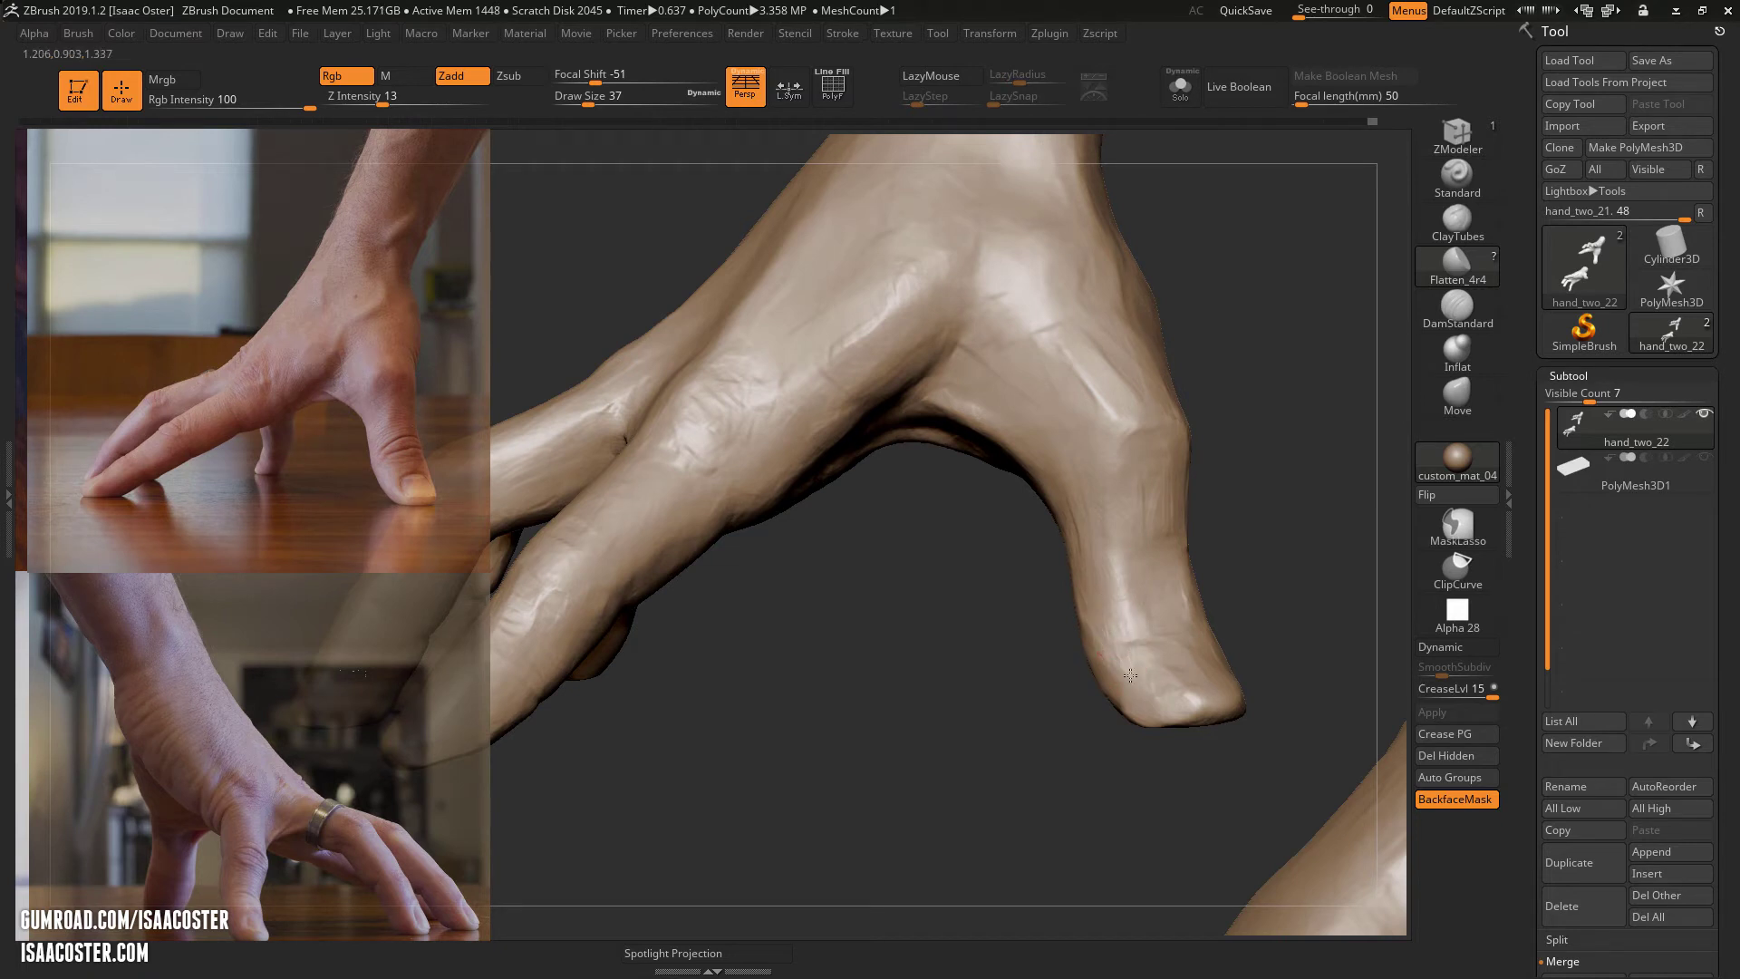
pyautogui.moveTo(1268, 611)
pyautogui.mouseDown()
pyautogui.moveTo(1138, 668)
pyautogui.moveTo(1170, 683)
pyautogui.mouseUp()
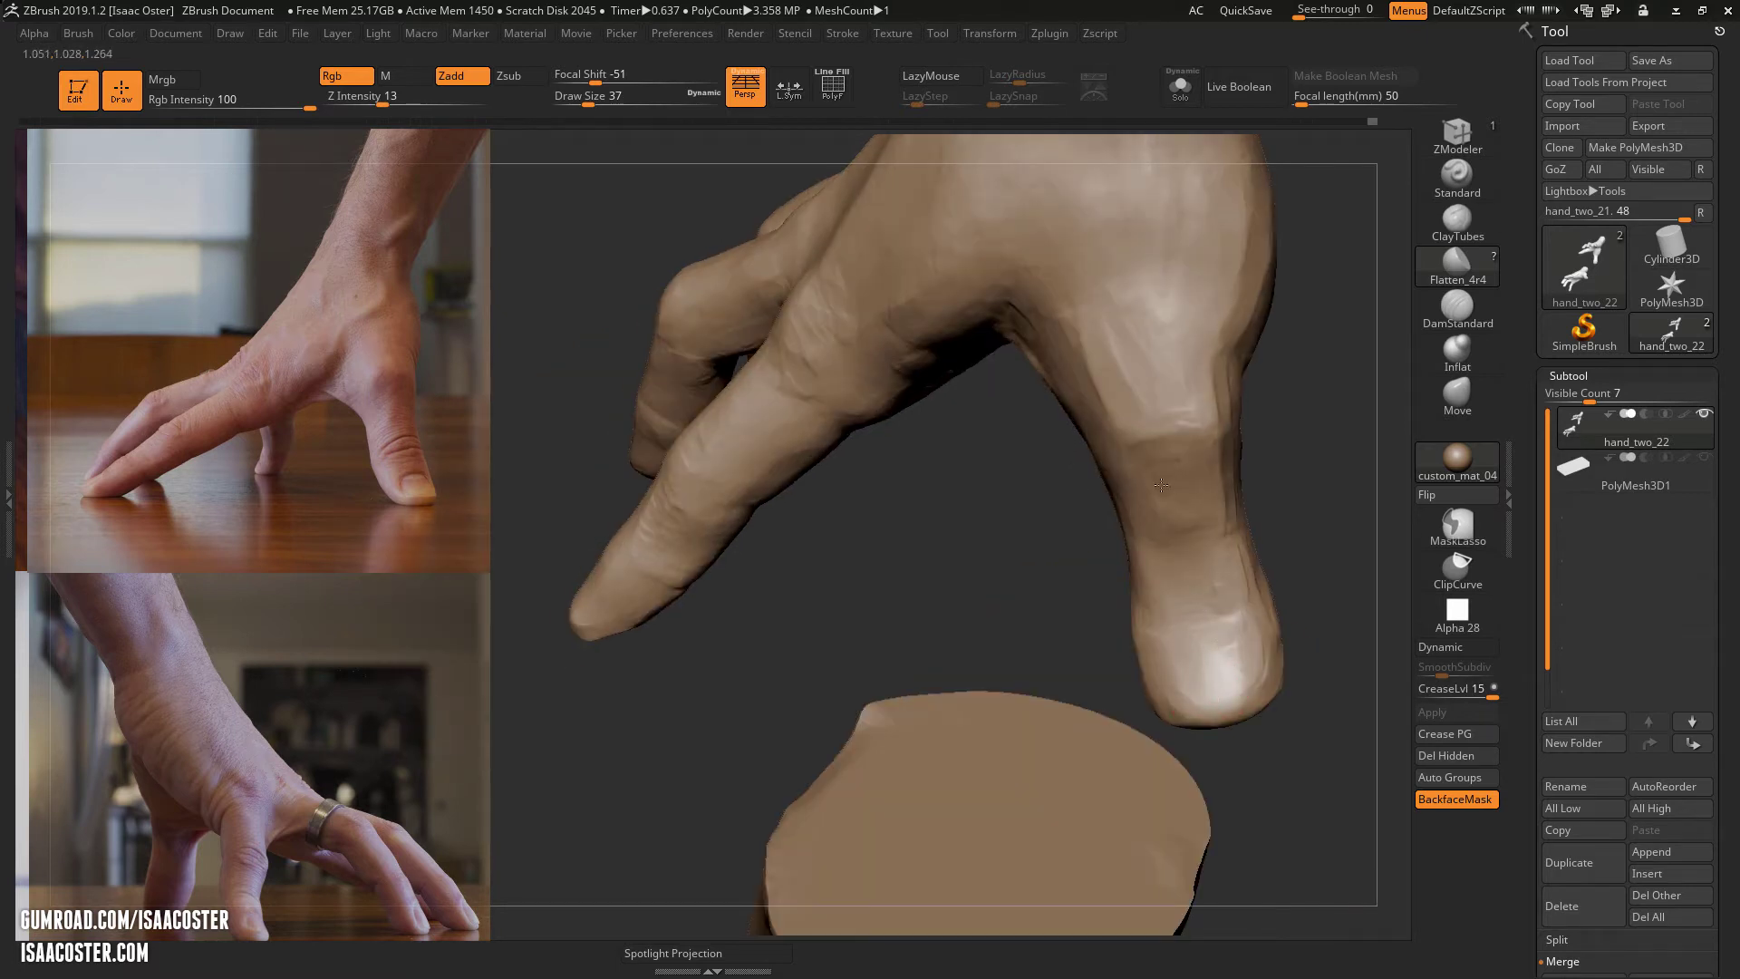
pyautogui.moveTo(1219, 497); pyautogui.dragTo(1102, 479)
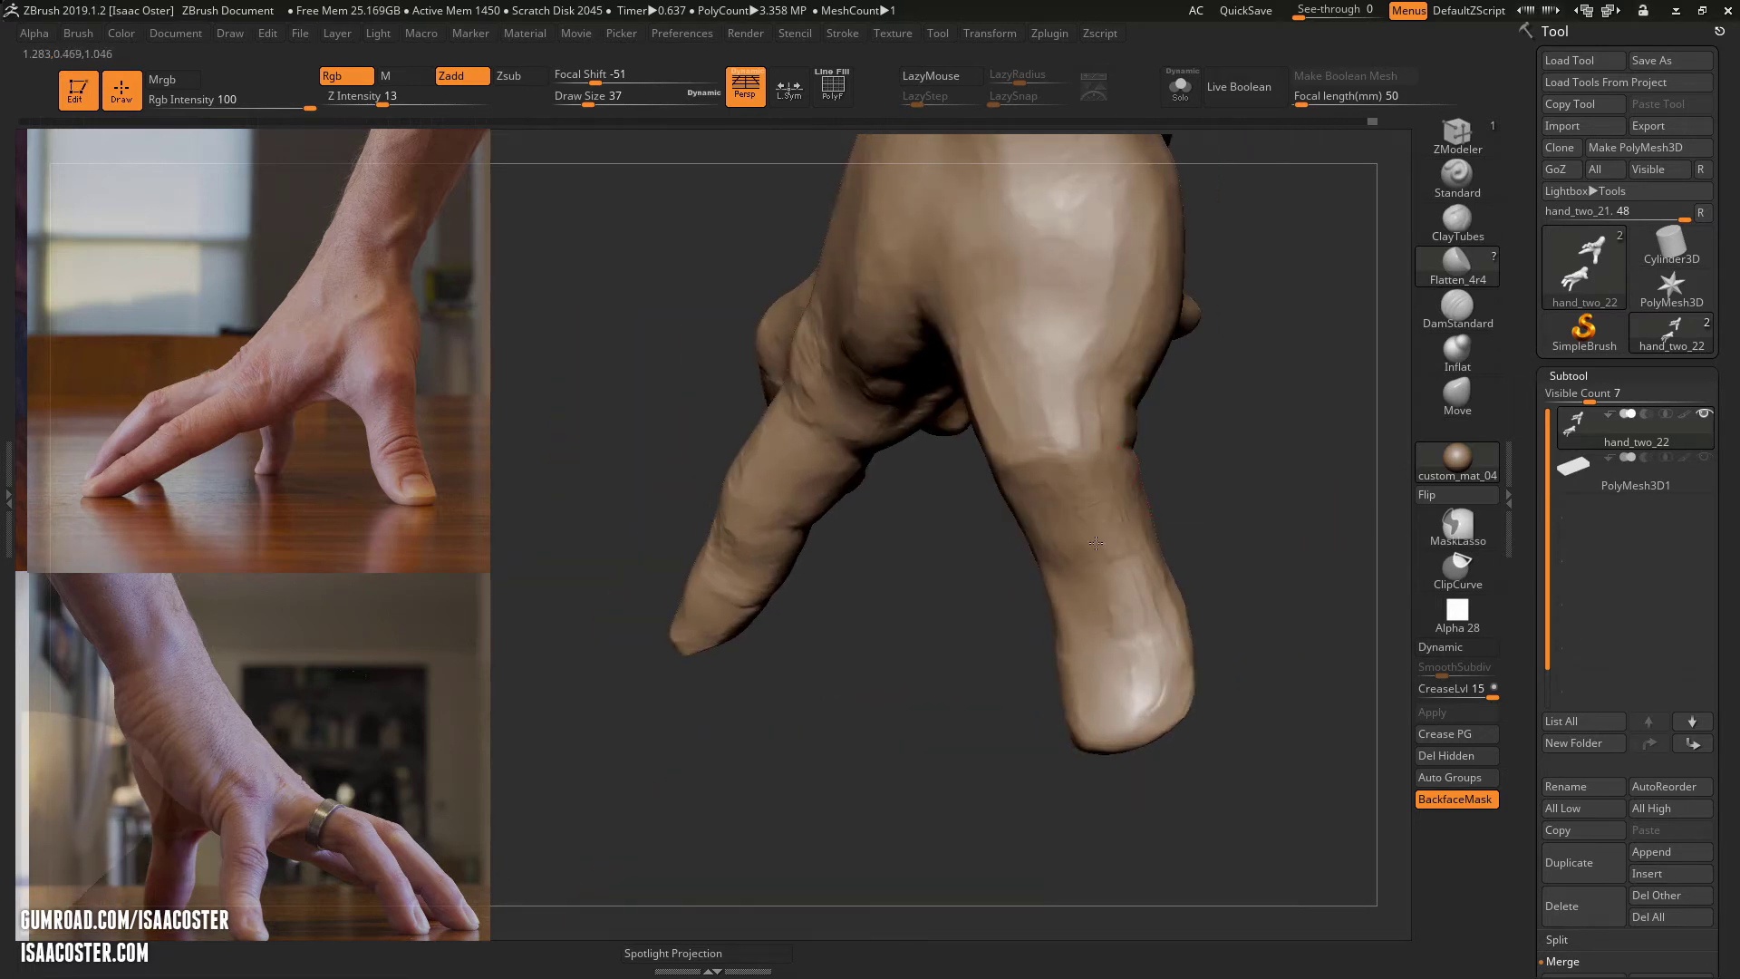
pyautogui.moveTo(1226, 527); pyautogui.dragTo(1070, 535)
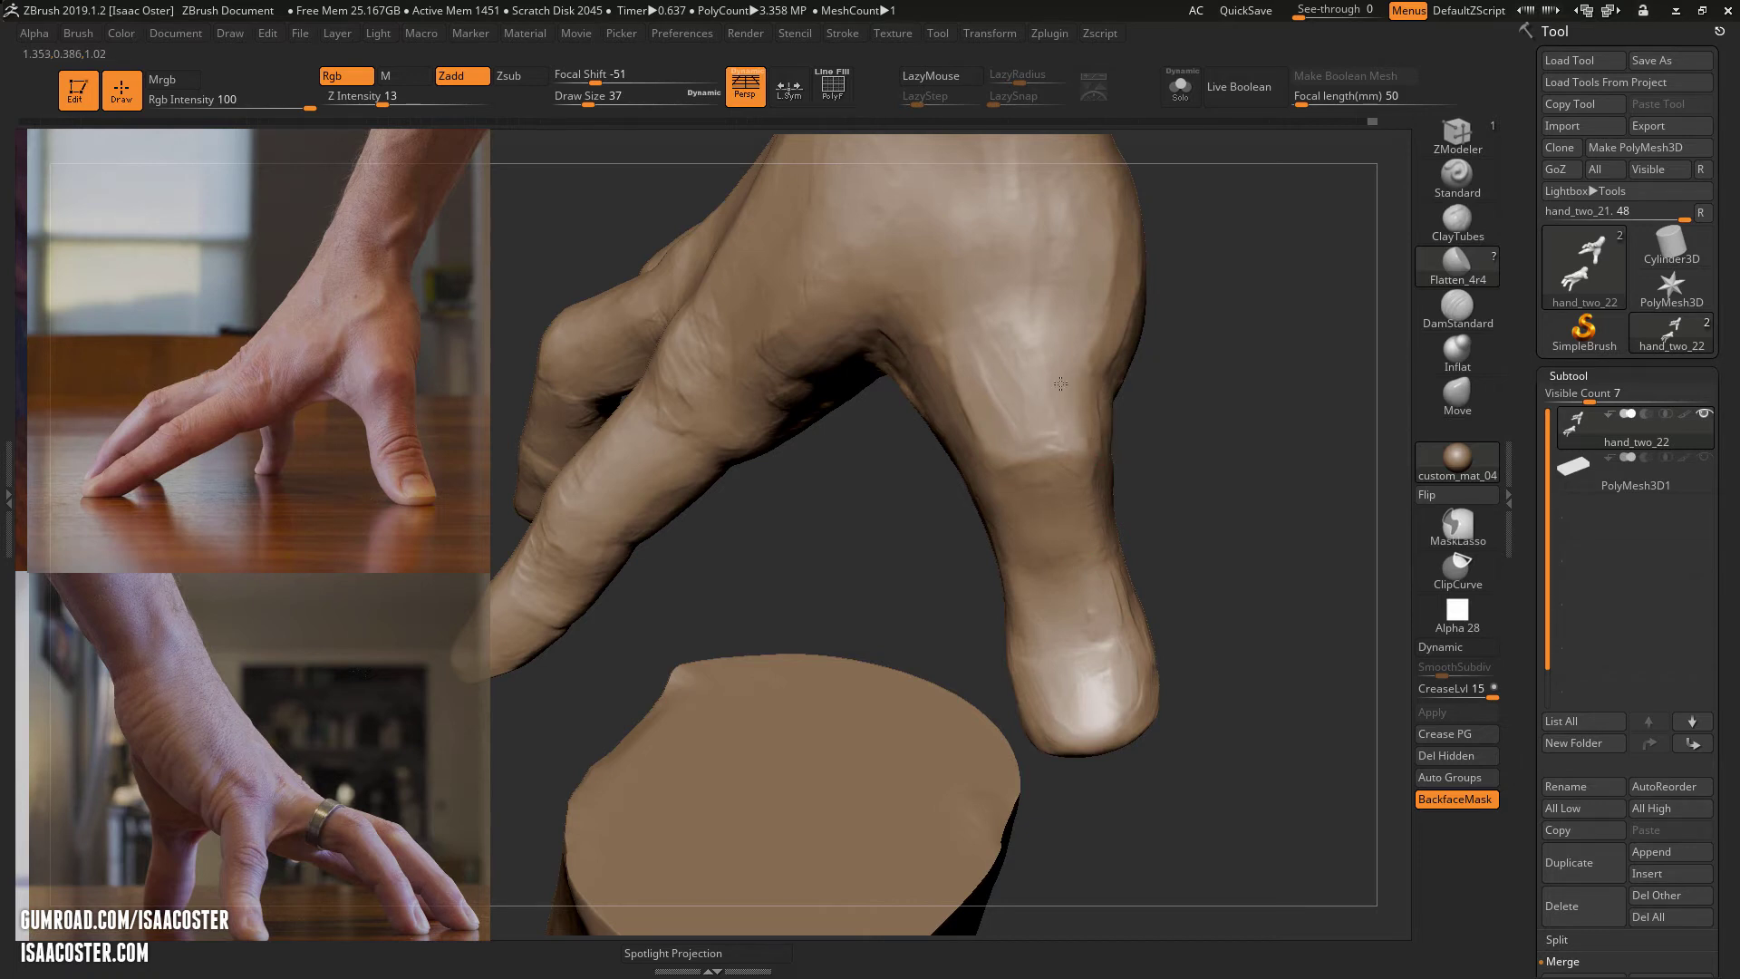
pyautogui.moveTo(988, 377); pyautogui.dragTo(1017, 420, button='right')
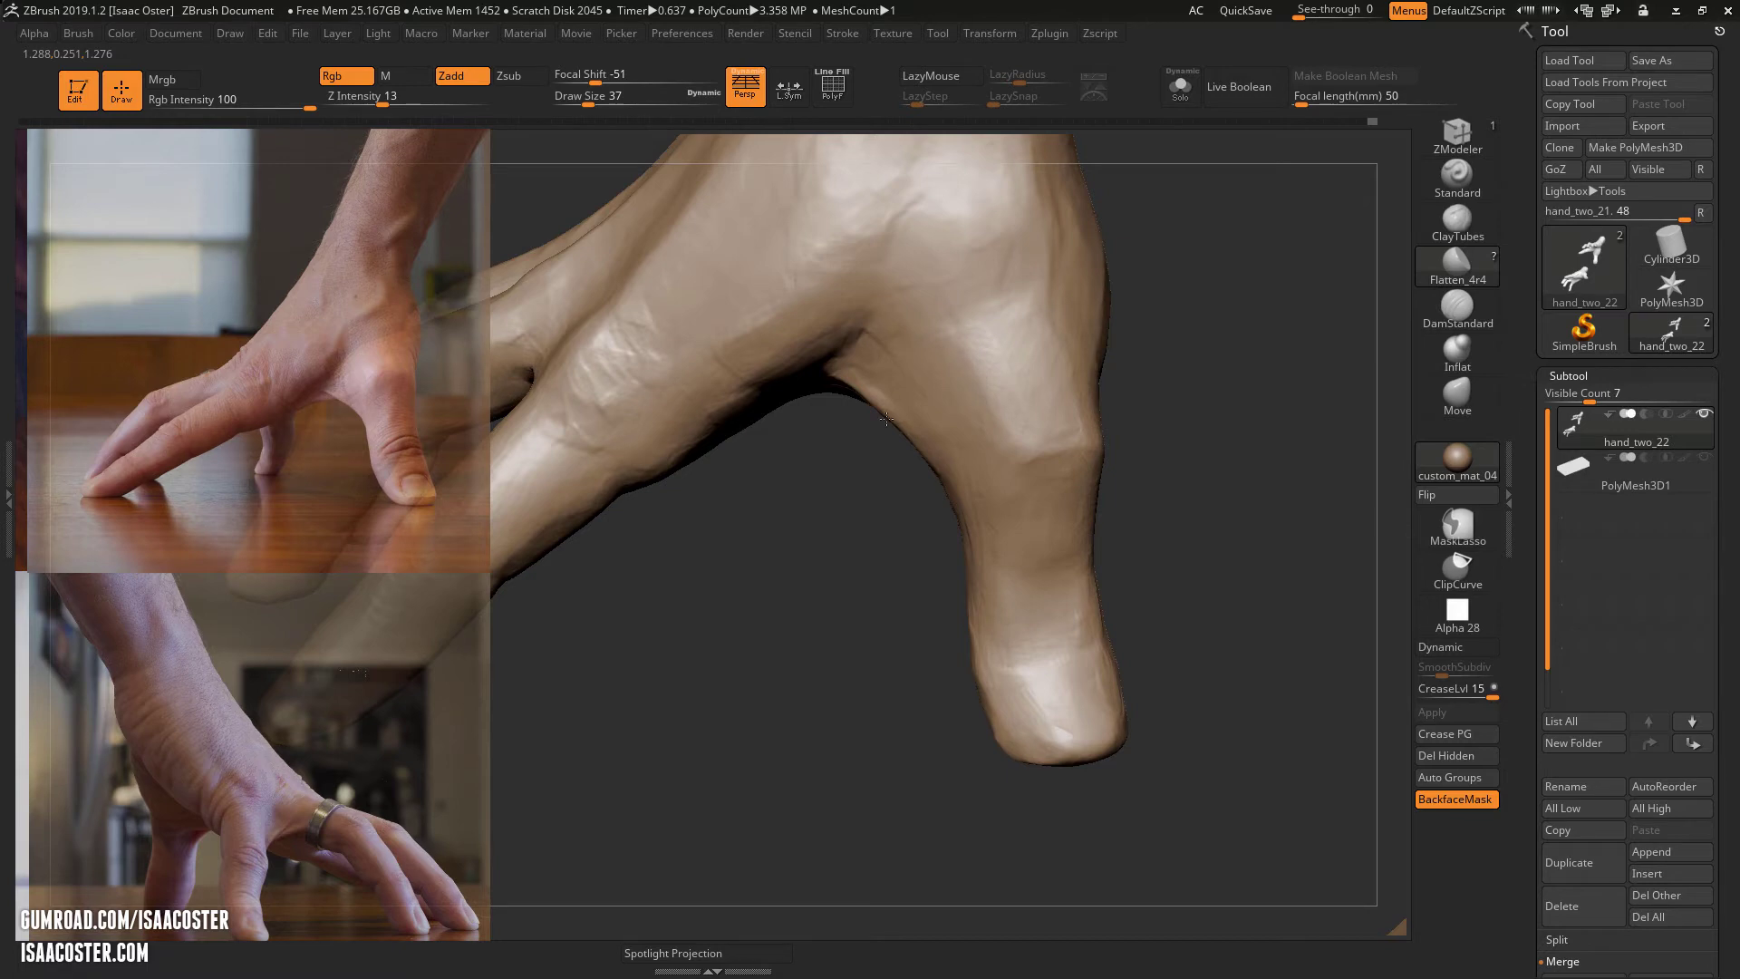
# - Smooth and flatten the back of the hand around the index knuckle and above the thumb web
pyautogui.moveTo(885, 418); pyautogui.dragTo(925, 392, button='right')
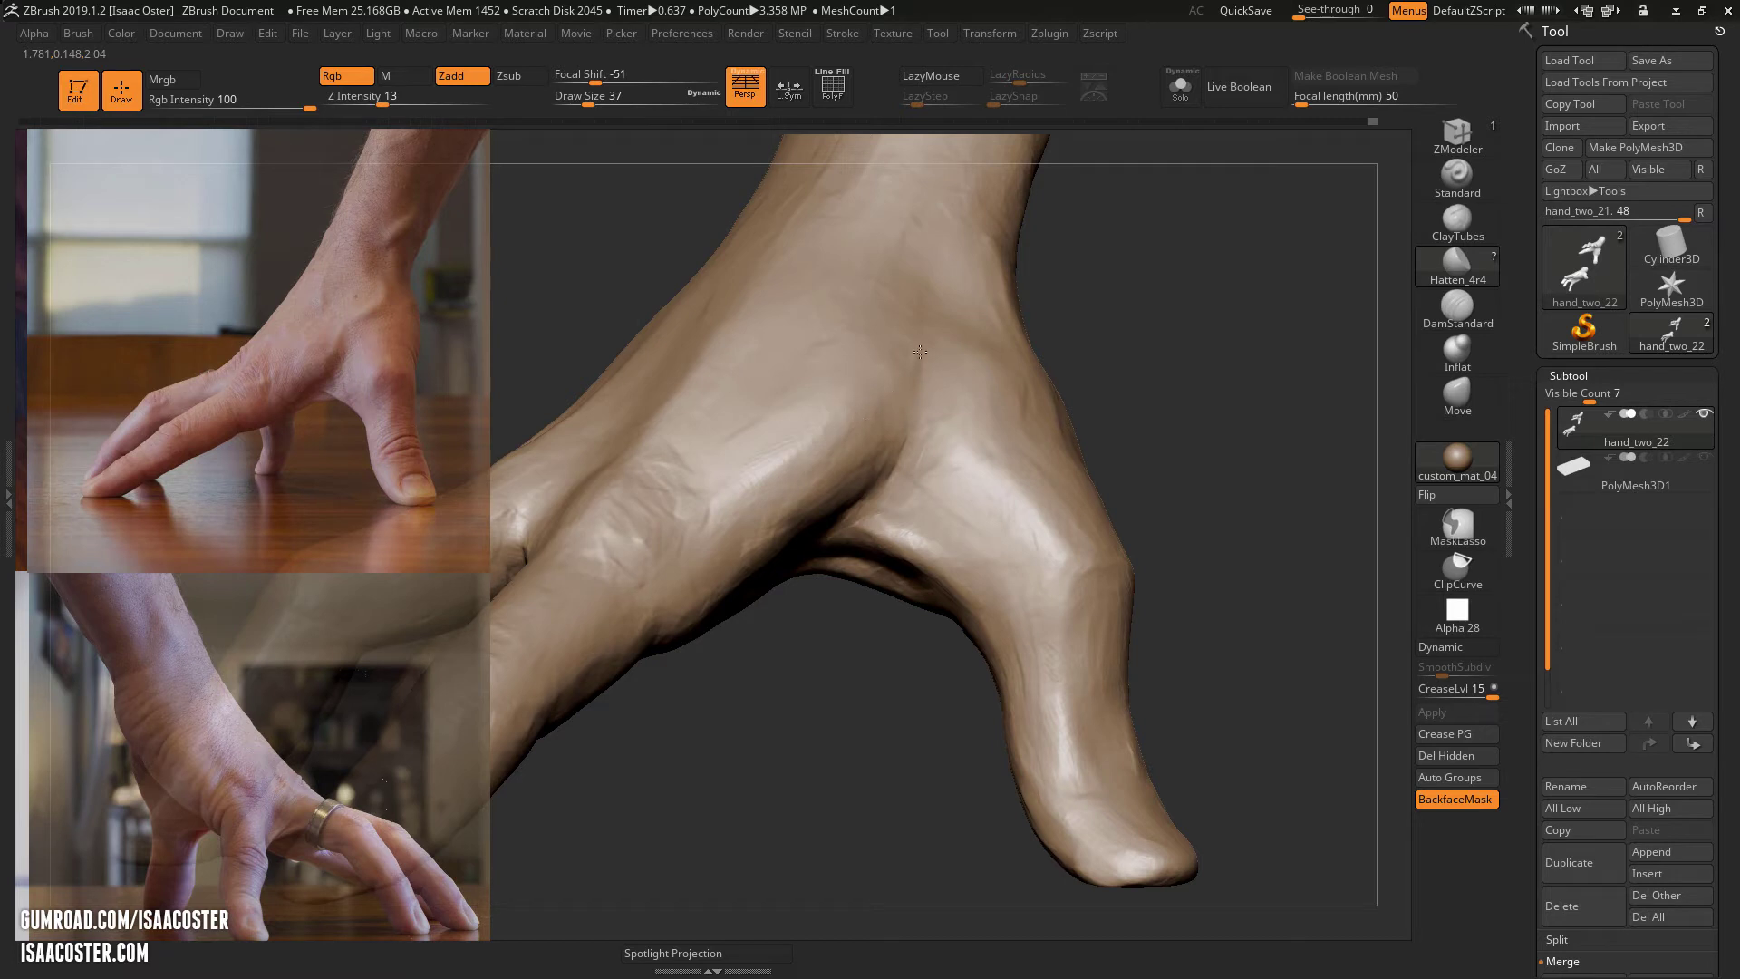
pyautogui.moveTo(664, 428)
pyautogui.mouseDown(button='right')
pyautogui.moveTo(777, 291)
pyautogui.moveTo(766, 453)
pyautogui.mouseUp(button='right')
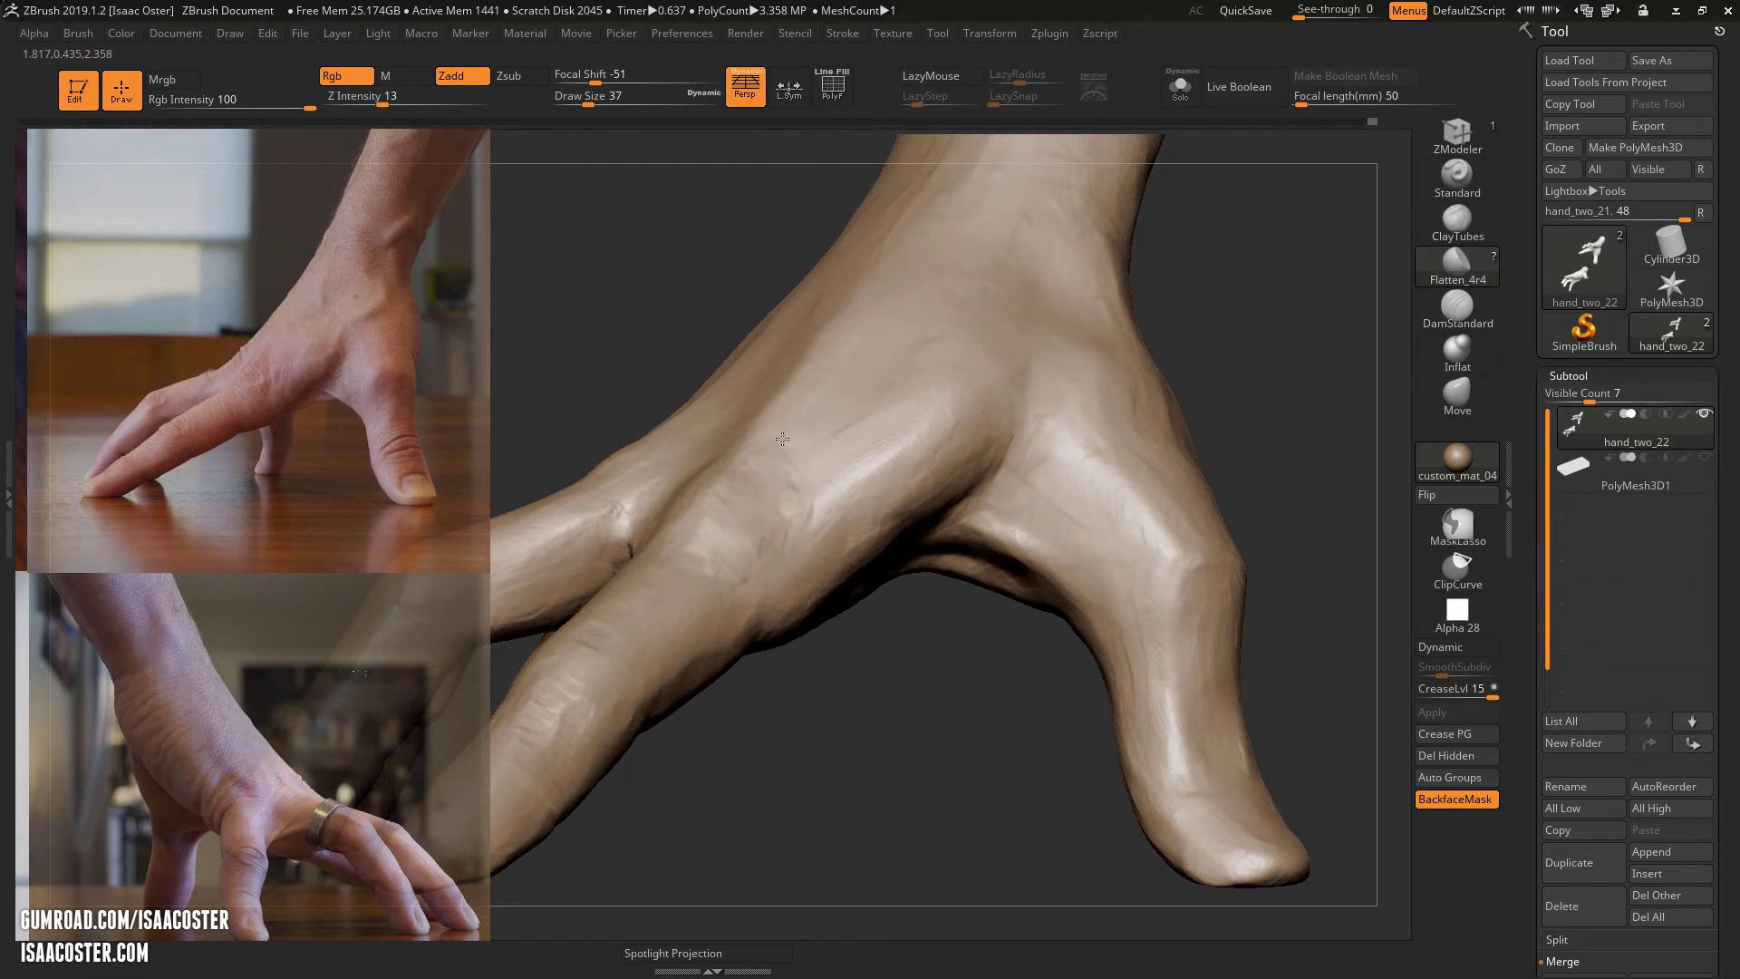
pyautogui.moveTo(782, 439); pyautogui.dragTo(744, 583, button='right')
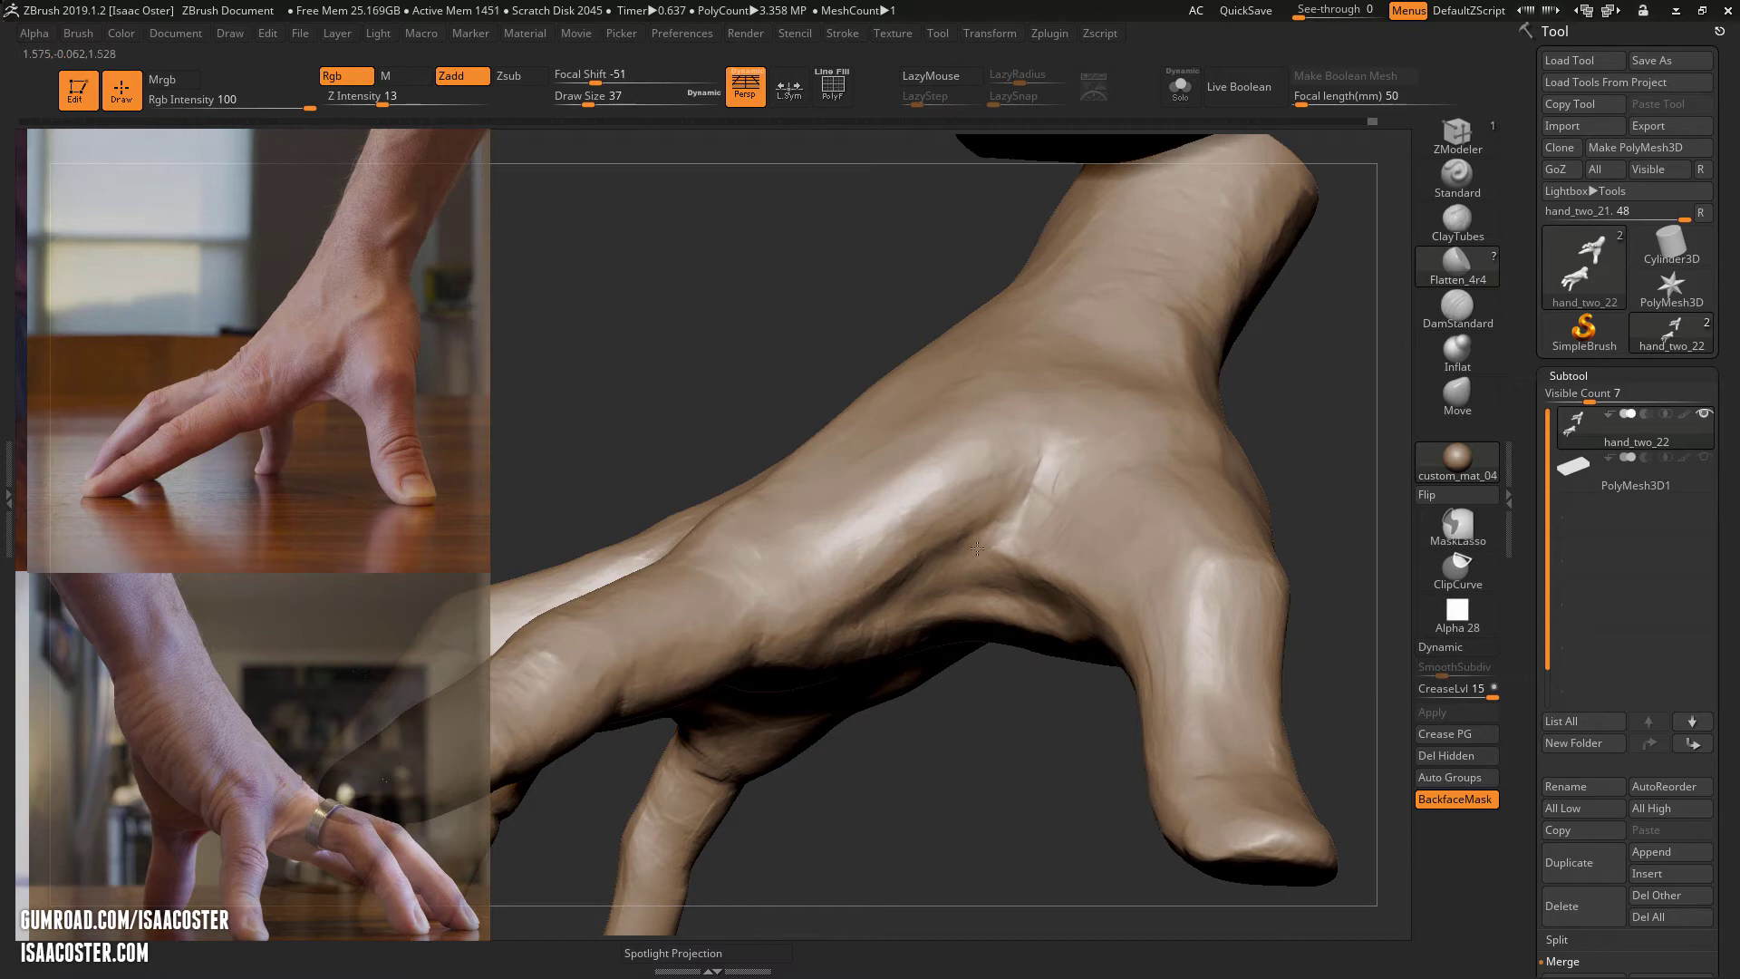
# - Even out the thumb's inner side and tip with Flatten_4r4 at draw size 37, working from several angles
pyautogui.moveTo(1005, 774); pyautogui.dragTo(1115, 753)
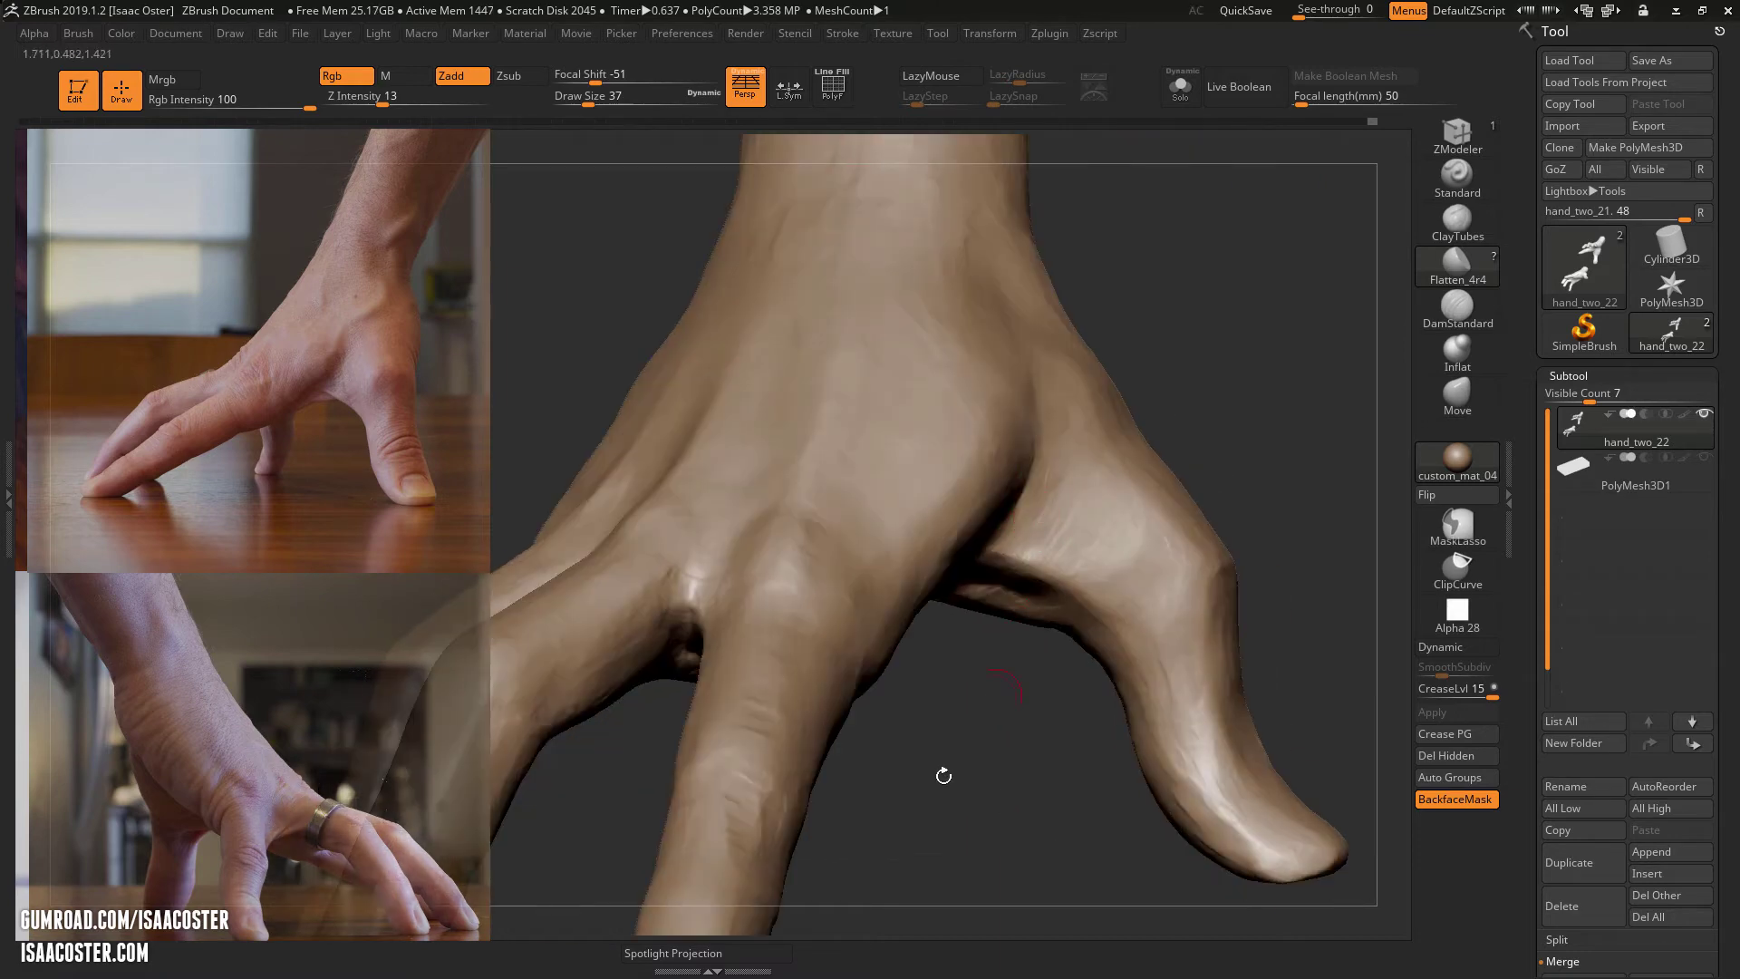
pyautogui.moveTo(943, 773); pyautogui.dragTo(879, 770)
pyautogui.moveTo(1079, 835); pyautogui.dragTo(1042, 770)
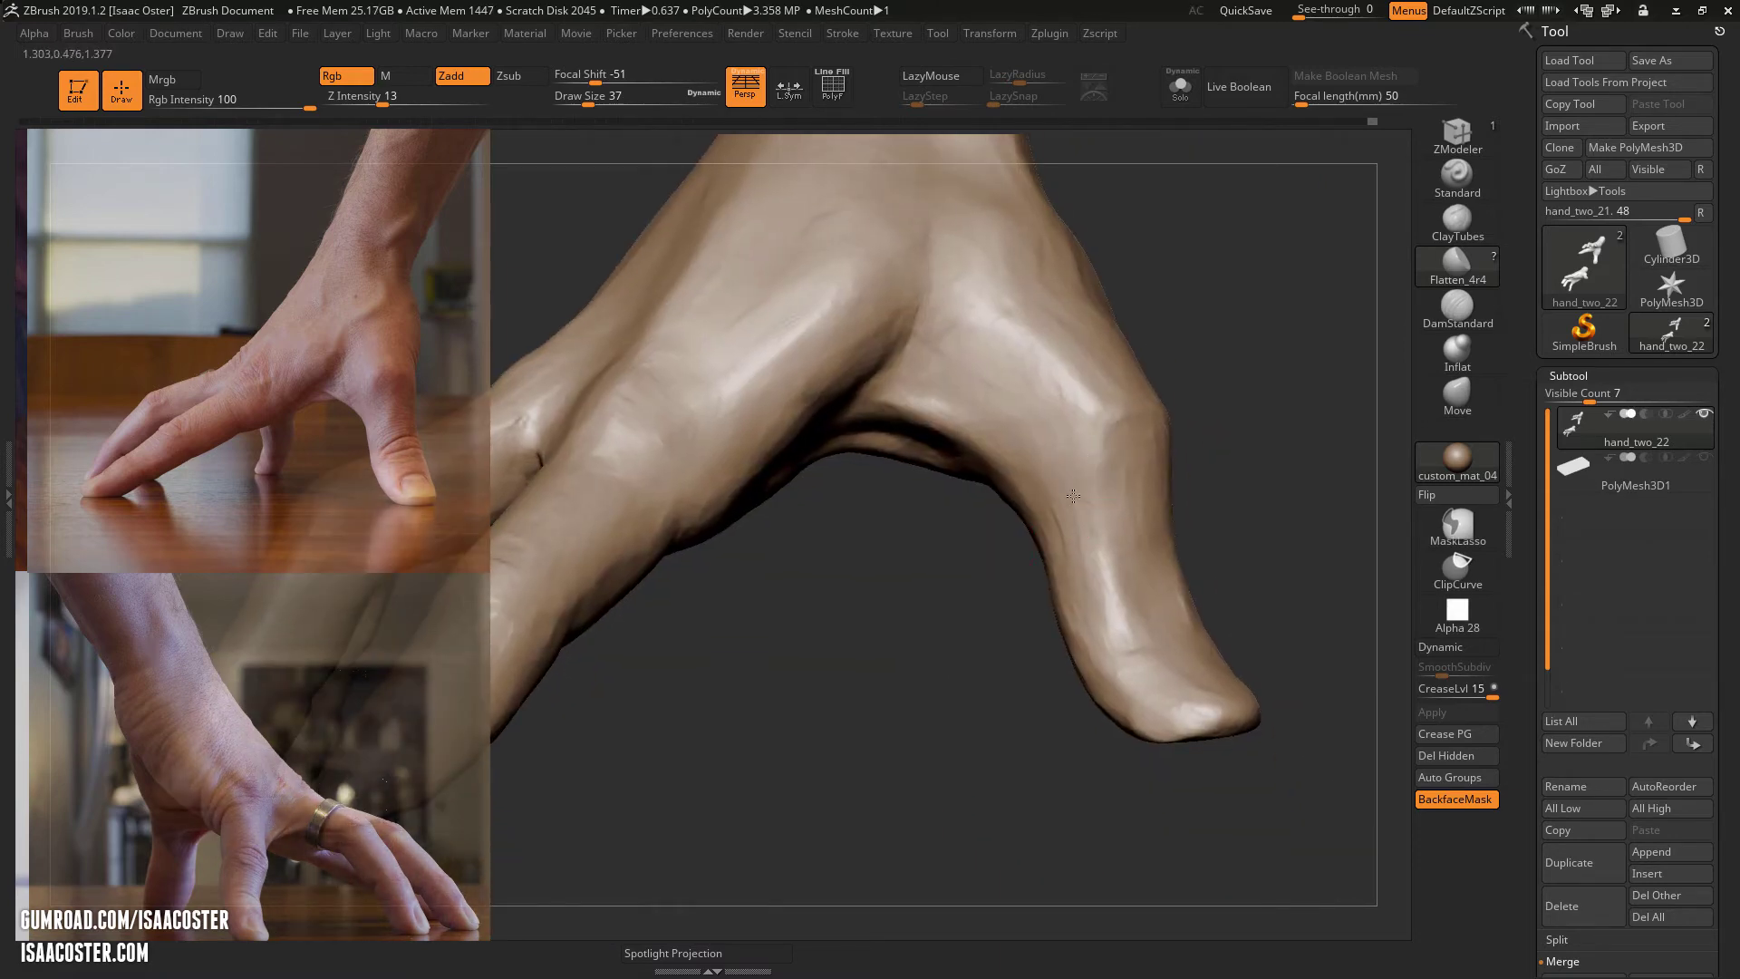
pyautogui.moveTo(1054, 543); pyautogui.dragTo(1057, 568)
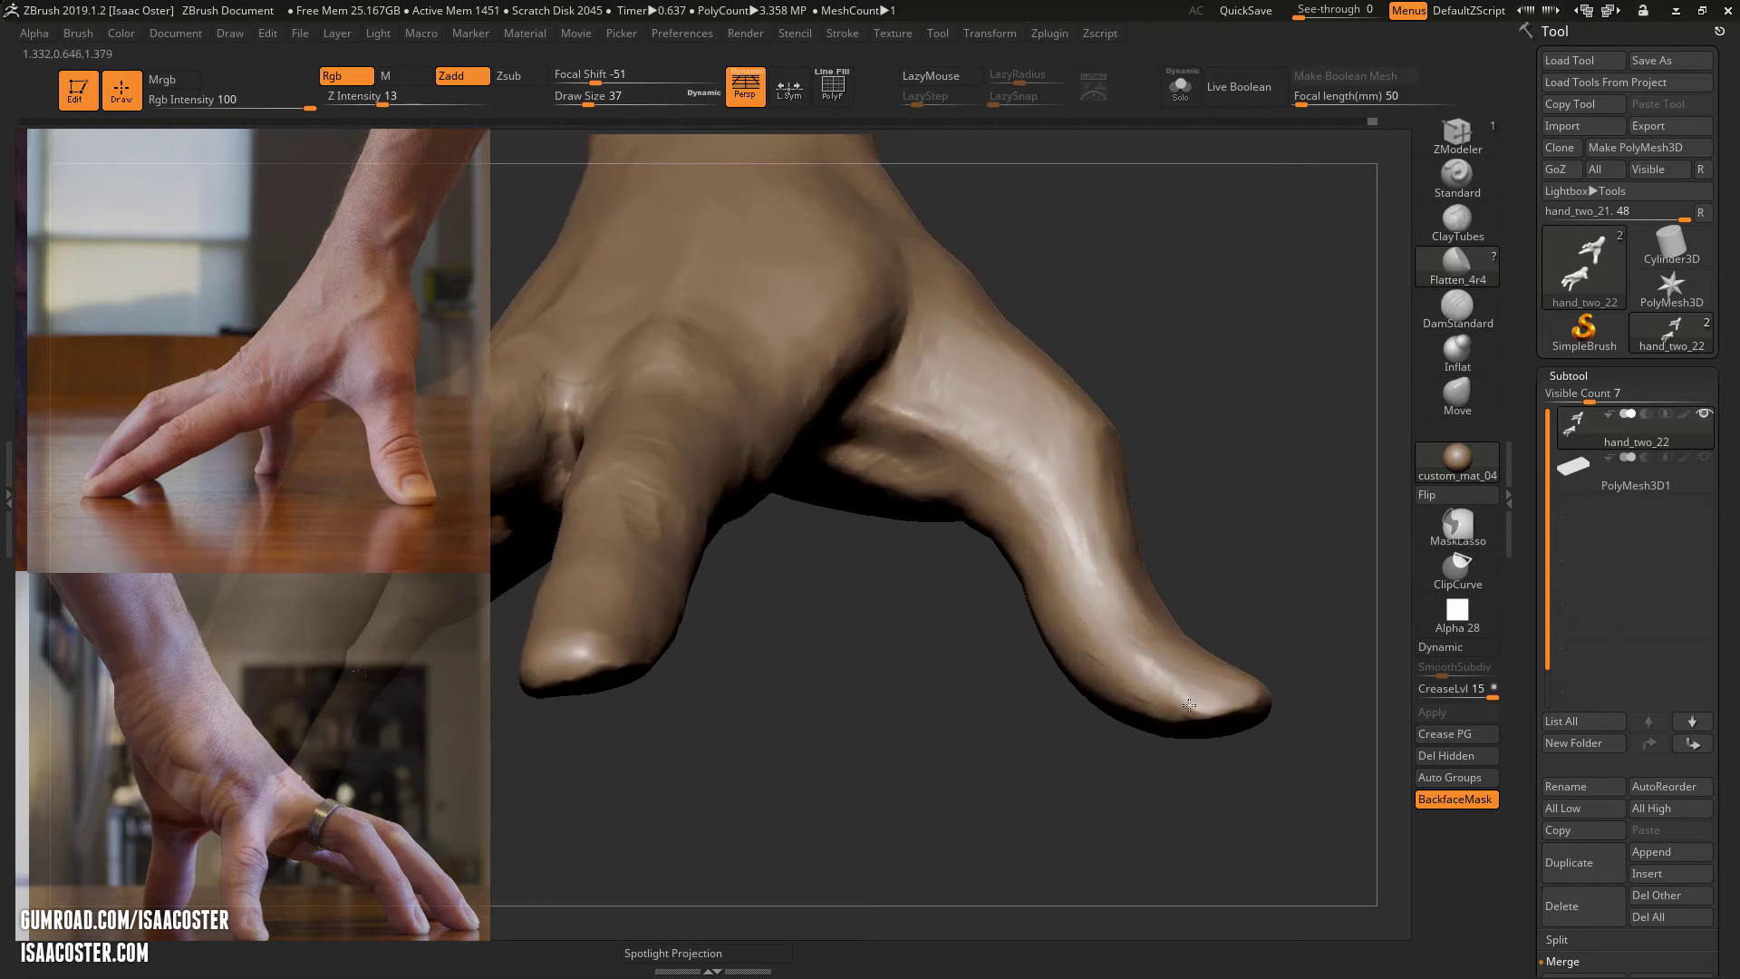
pyautogui.moveTo(1170, 689); pyautogui.dragTo(1141, 678, button='right')
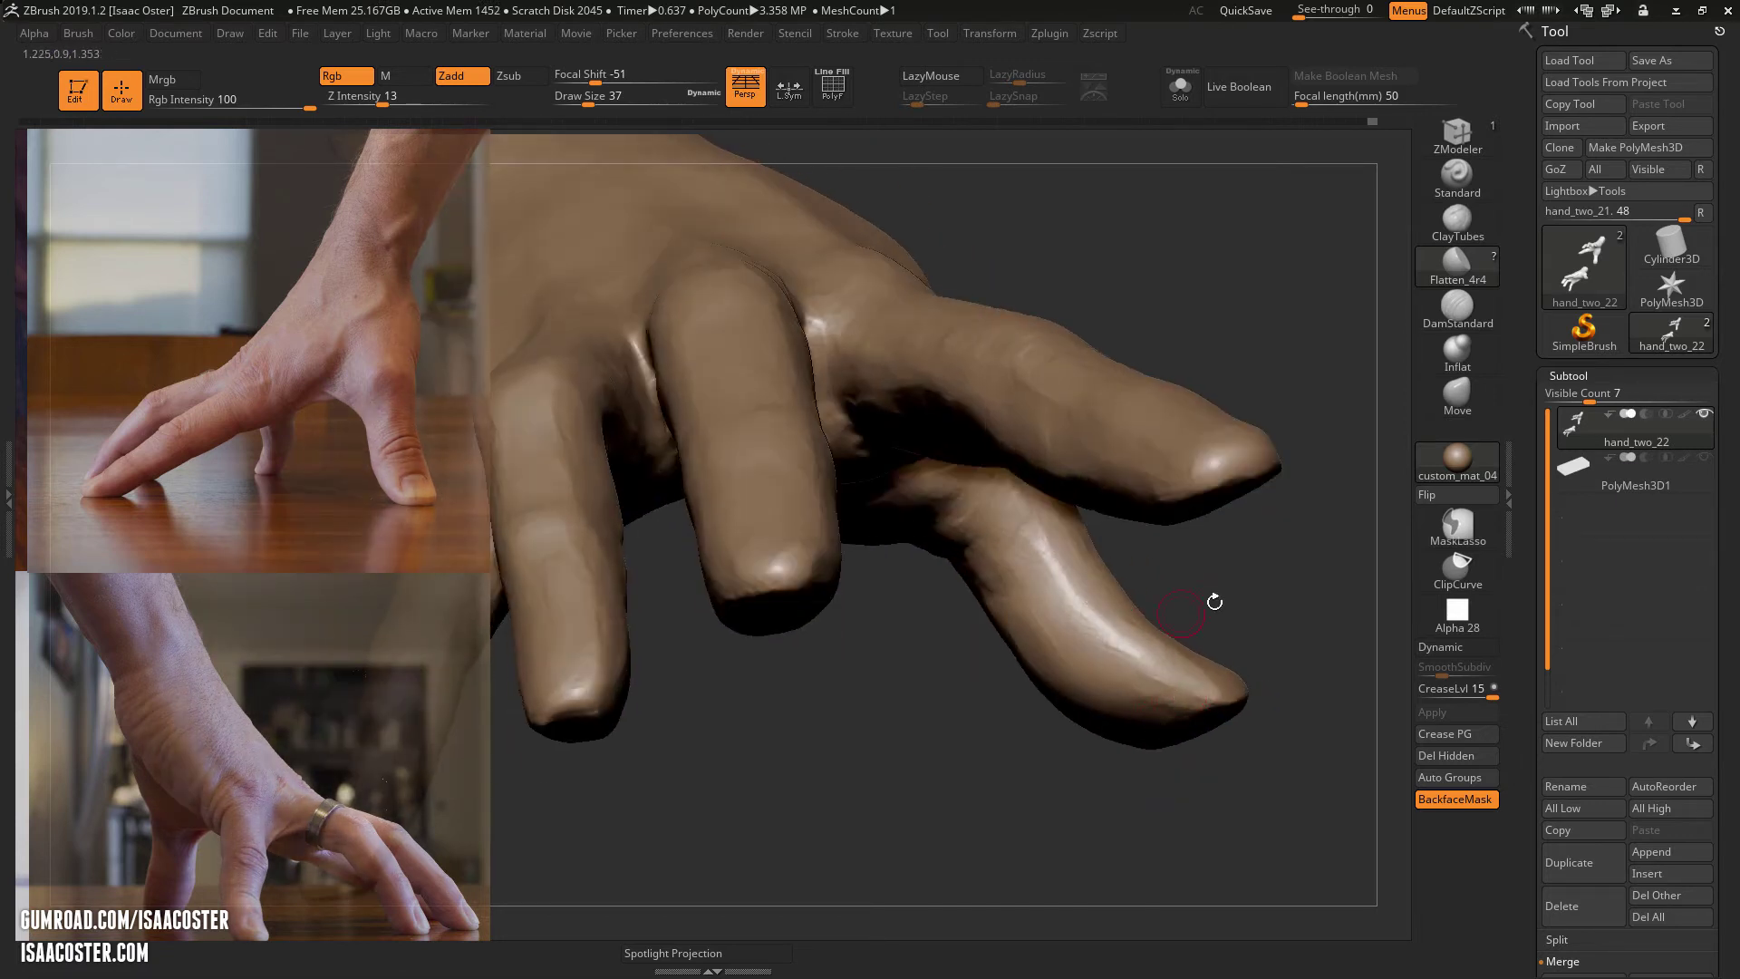
pyautogui.moveTo(1215, 602); pyautogui.dragTo(991, 562)
# - Flatten the palm's forms near the thumb pad and index base with Flatten_4r4 at draw sizes 37 and 54
pyautogui.moveTo(933, 719); pyautogui.dragTo(827, 563)
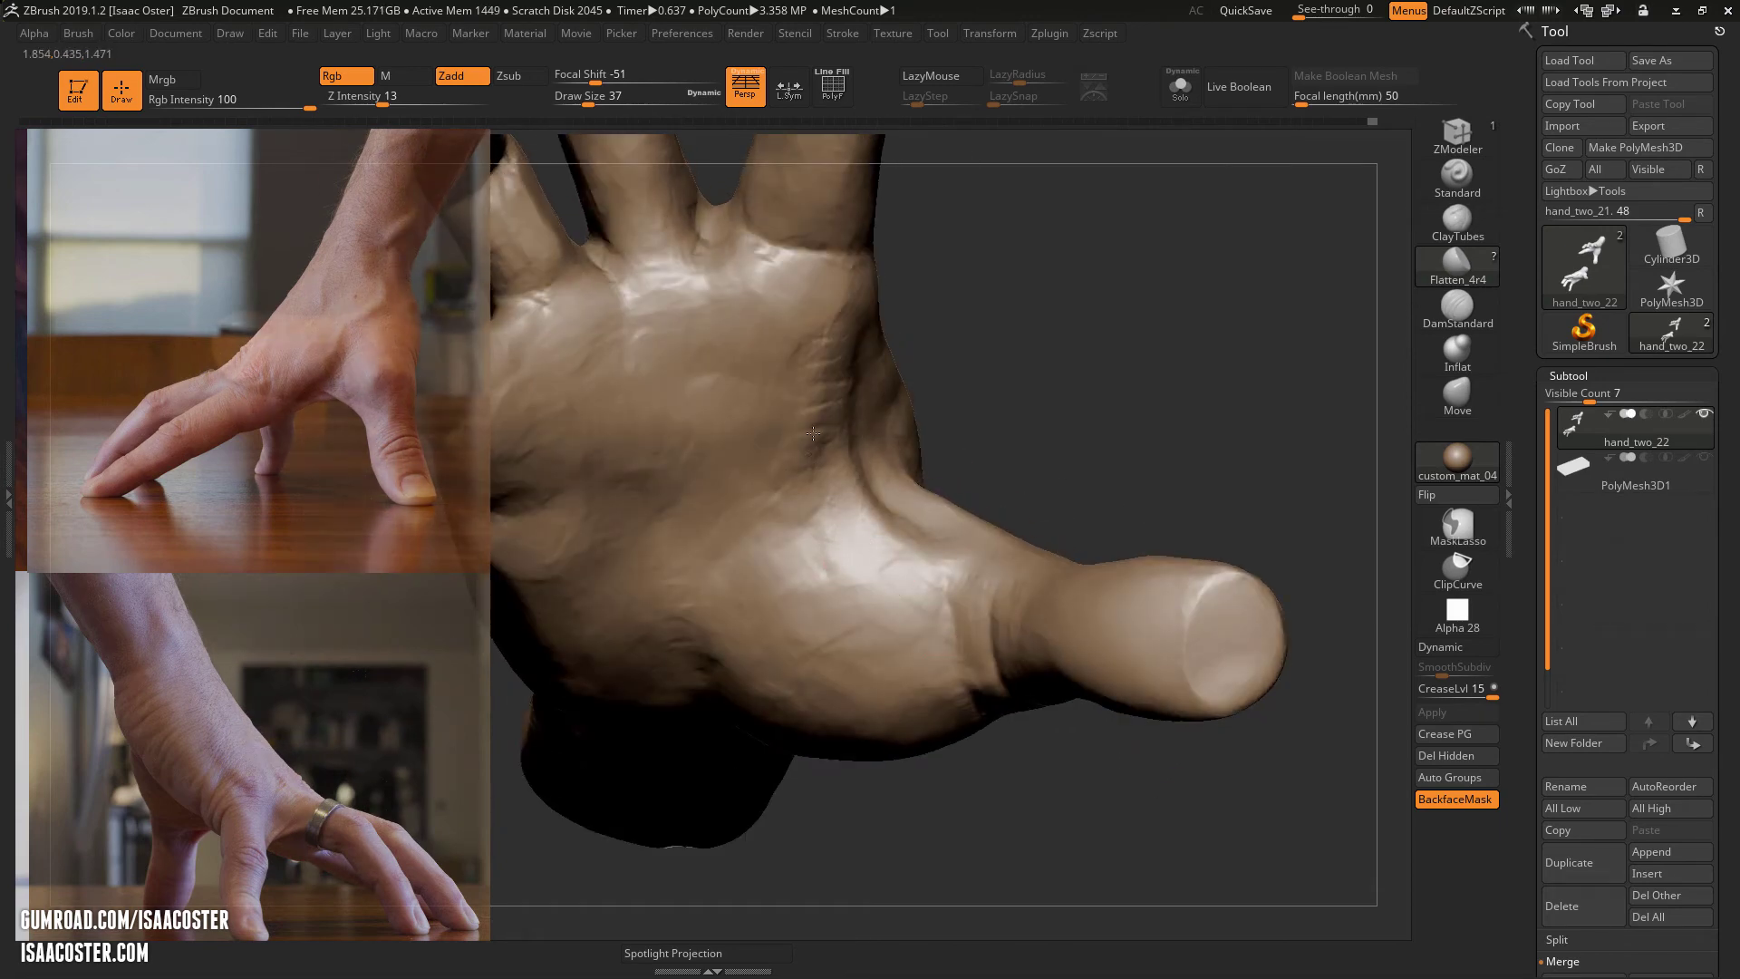
pyautogui.moveTo(813, 434); pyautogui.dragTo(817, 439)
pyautogui.moveTo(921, 339); pyautogui.dragTo(842, 411)
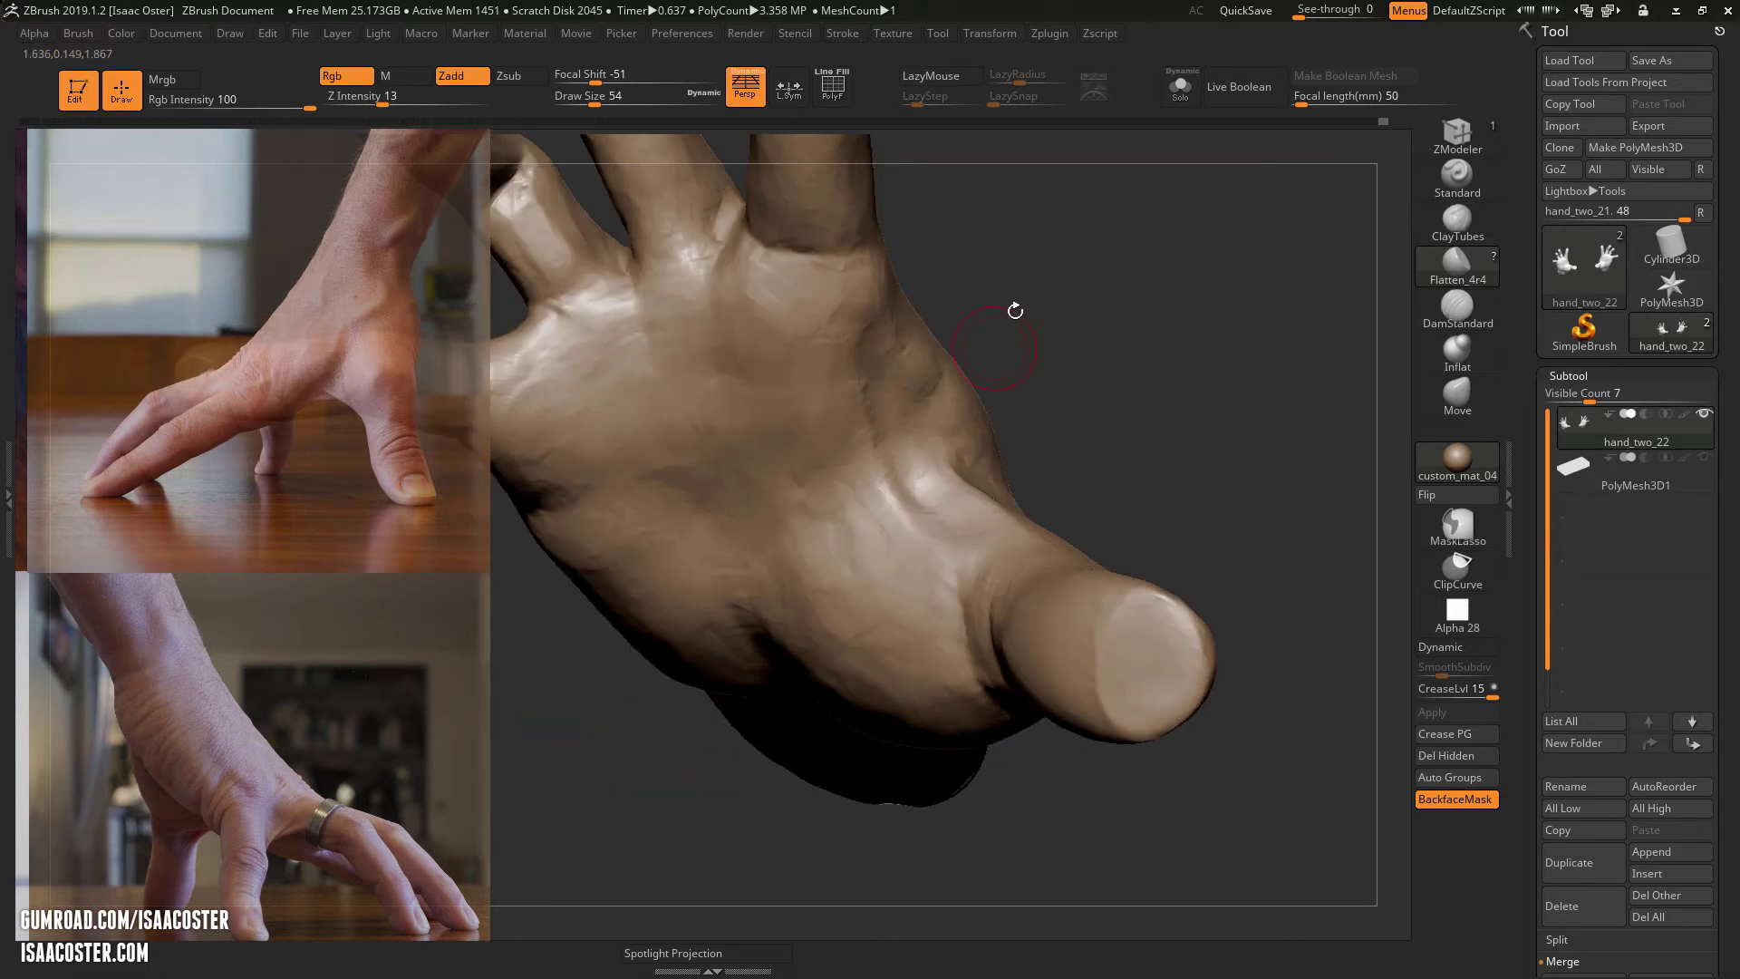
pyautogui.moveTo(1015, 311); pyautogui.dragTo(901, 350)
pyautogui.moveTo(749, 309); pyautogui.dragTo(894, 822, button='right')
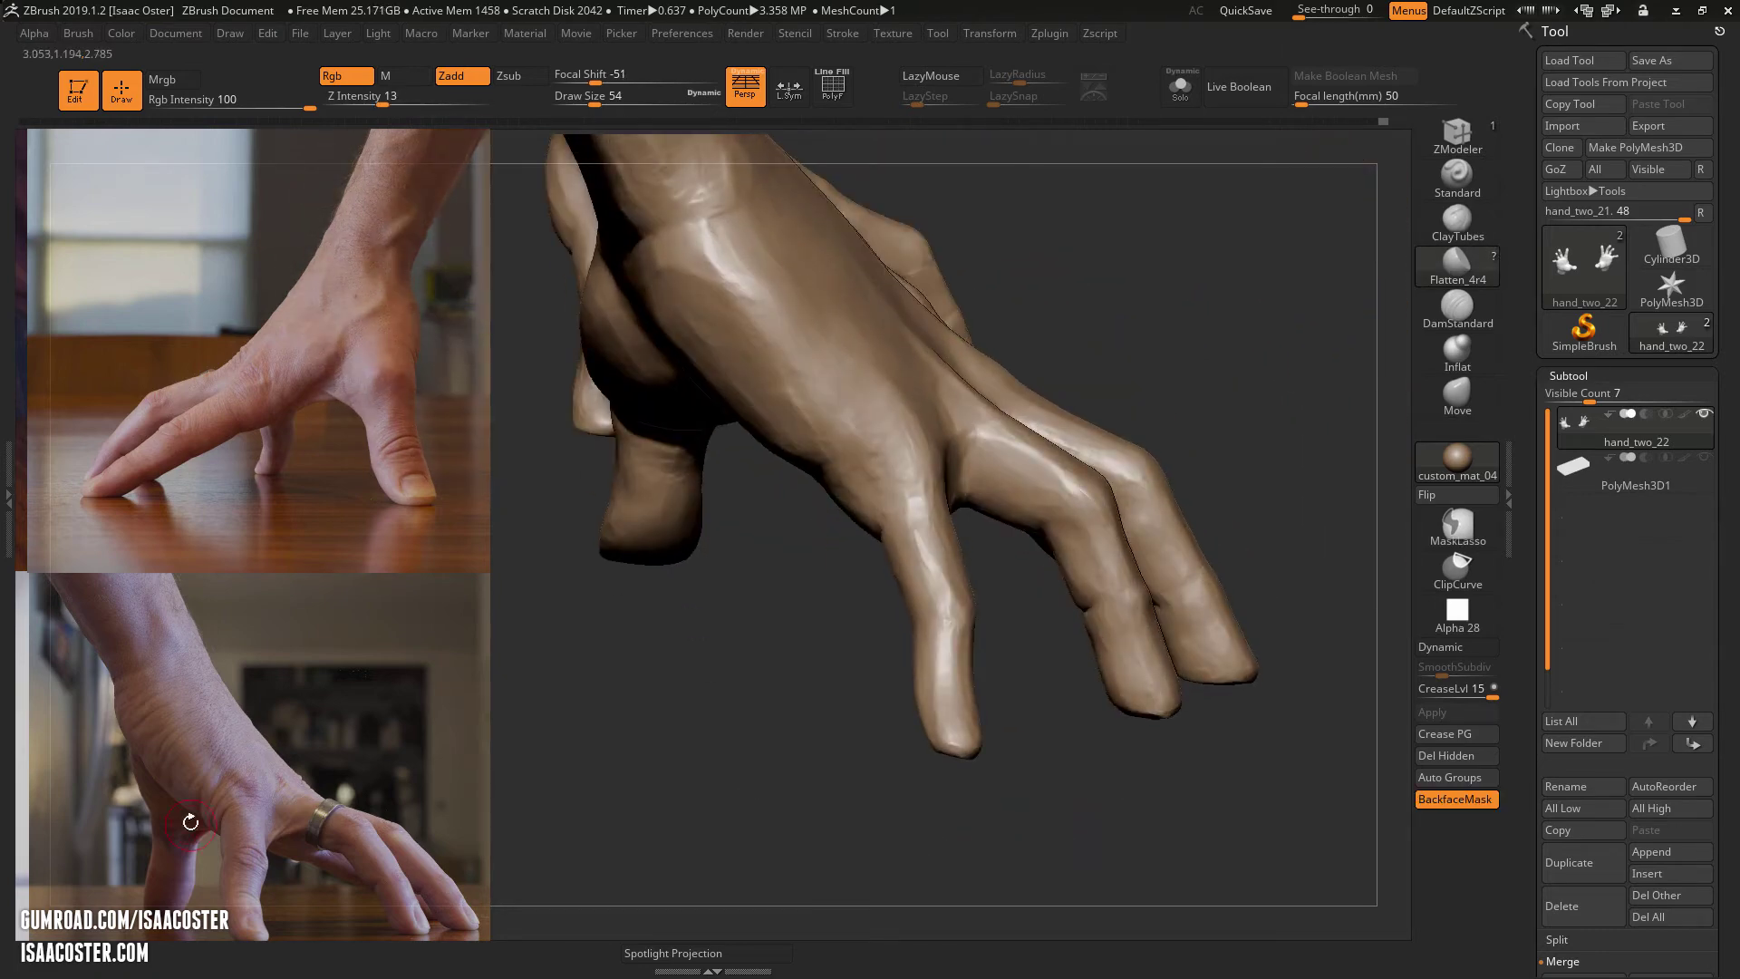
# - Reposition and enlarge the Spotlight reference photos to feature the little-finger side, and frame the sculpt at a matching angle
pyautogui.press('z')
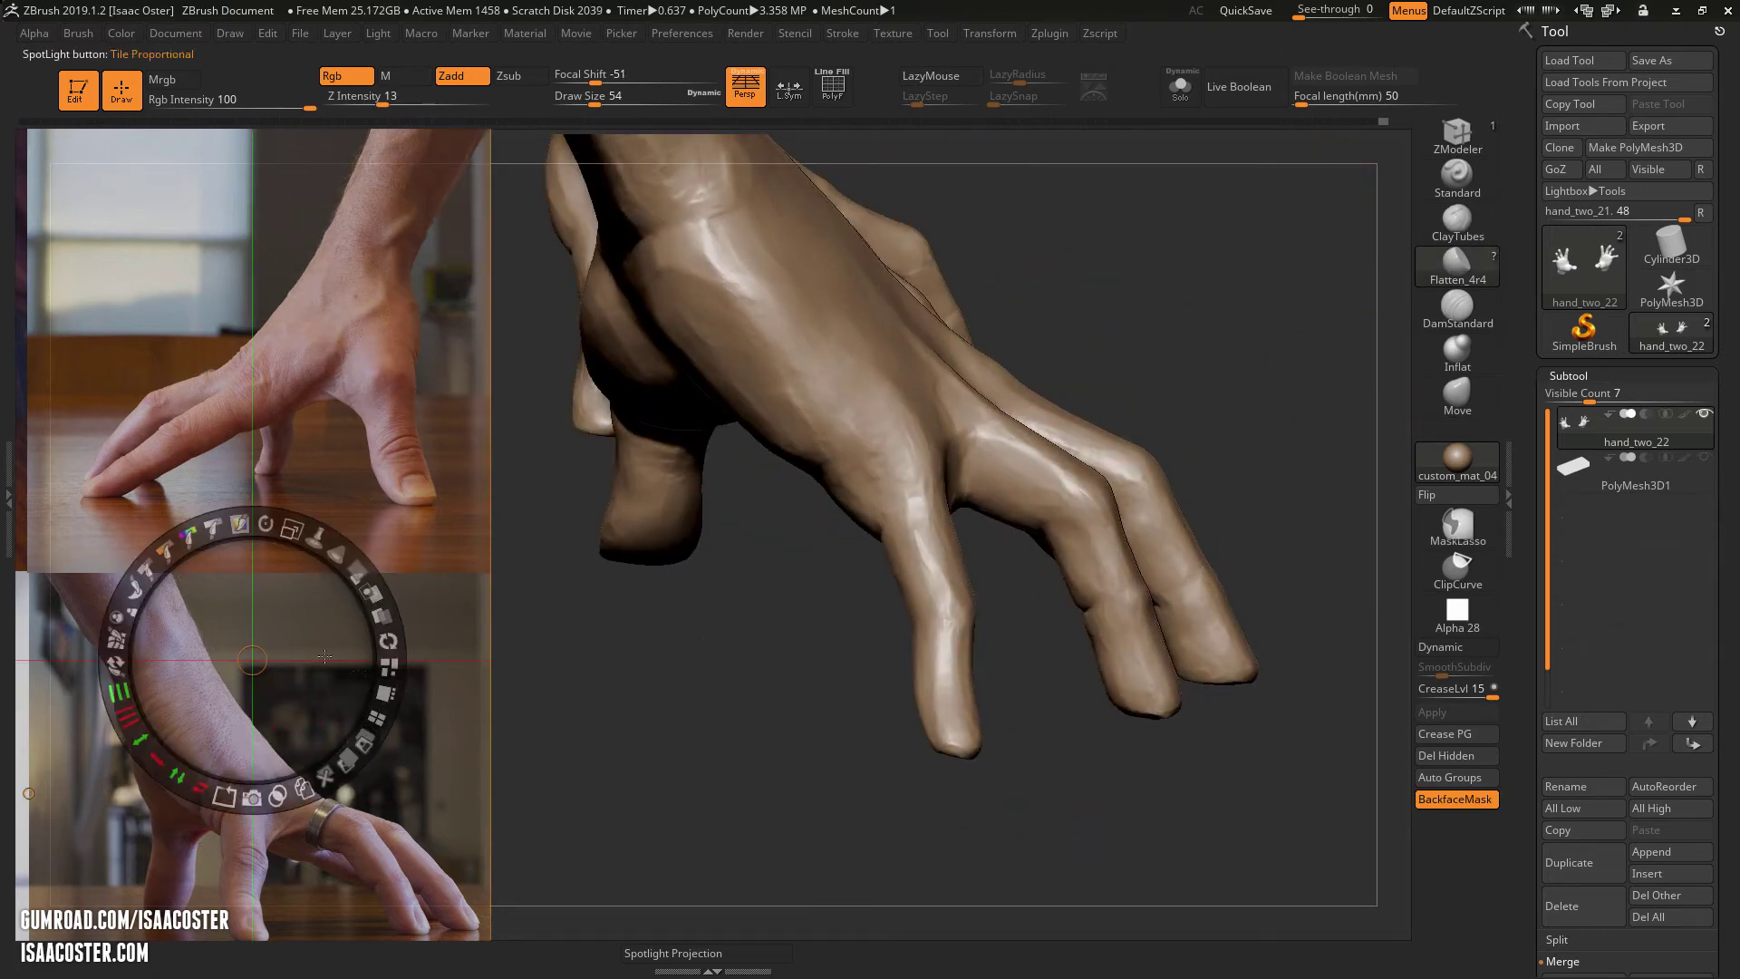
pyautogui.moveTo(310, 618); pyautogui.dragTo(225, 293)
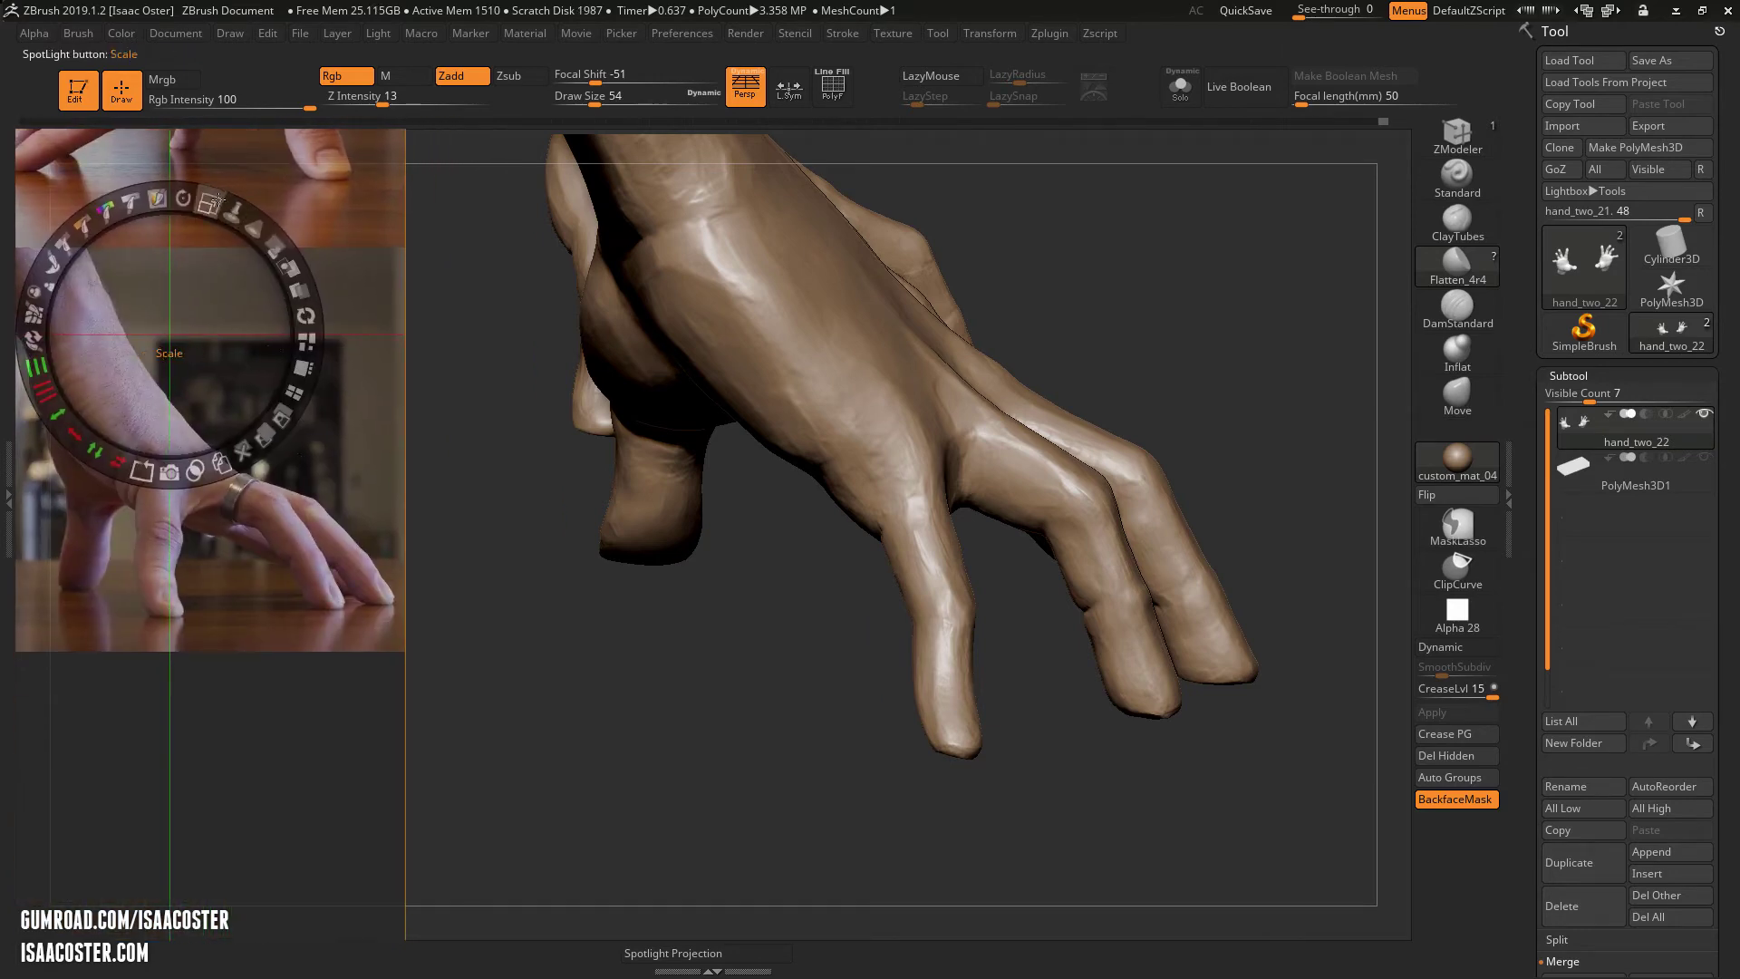
pyautogui.moveTo(209, 205); pyautogui.dragTo(344, 280)
pyautogui.press('z')
pyautogui.moveTo(1157, 295)
pyautogui.mouseDown()
pyautogui.moveTo(1282, 291)
pyautogui.moveTo(1106, 306)
pyautogui.mouseUp()
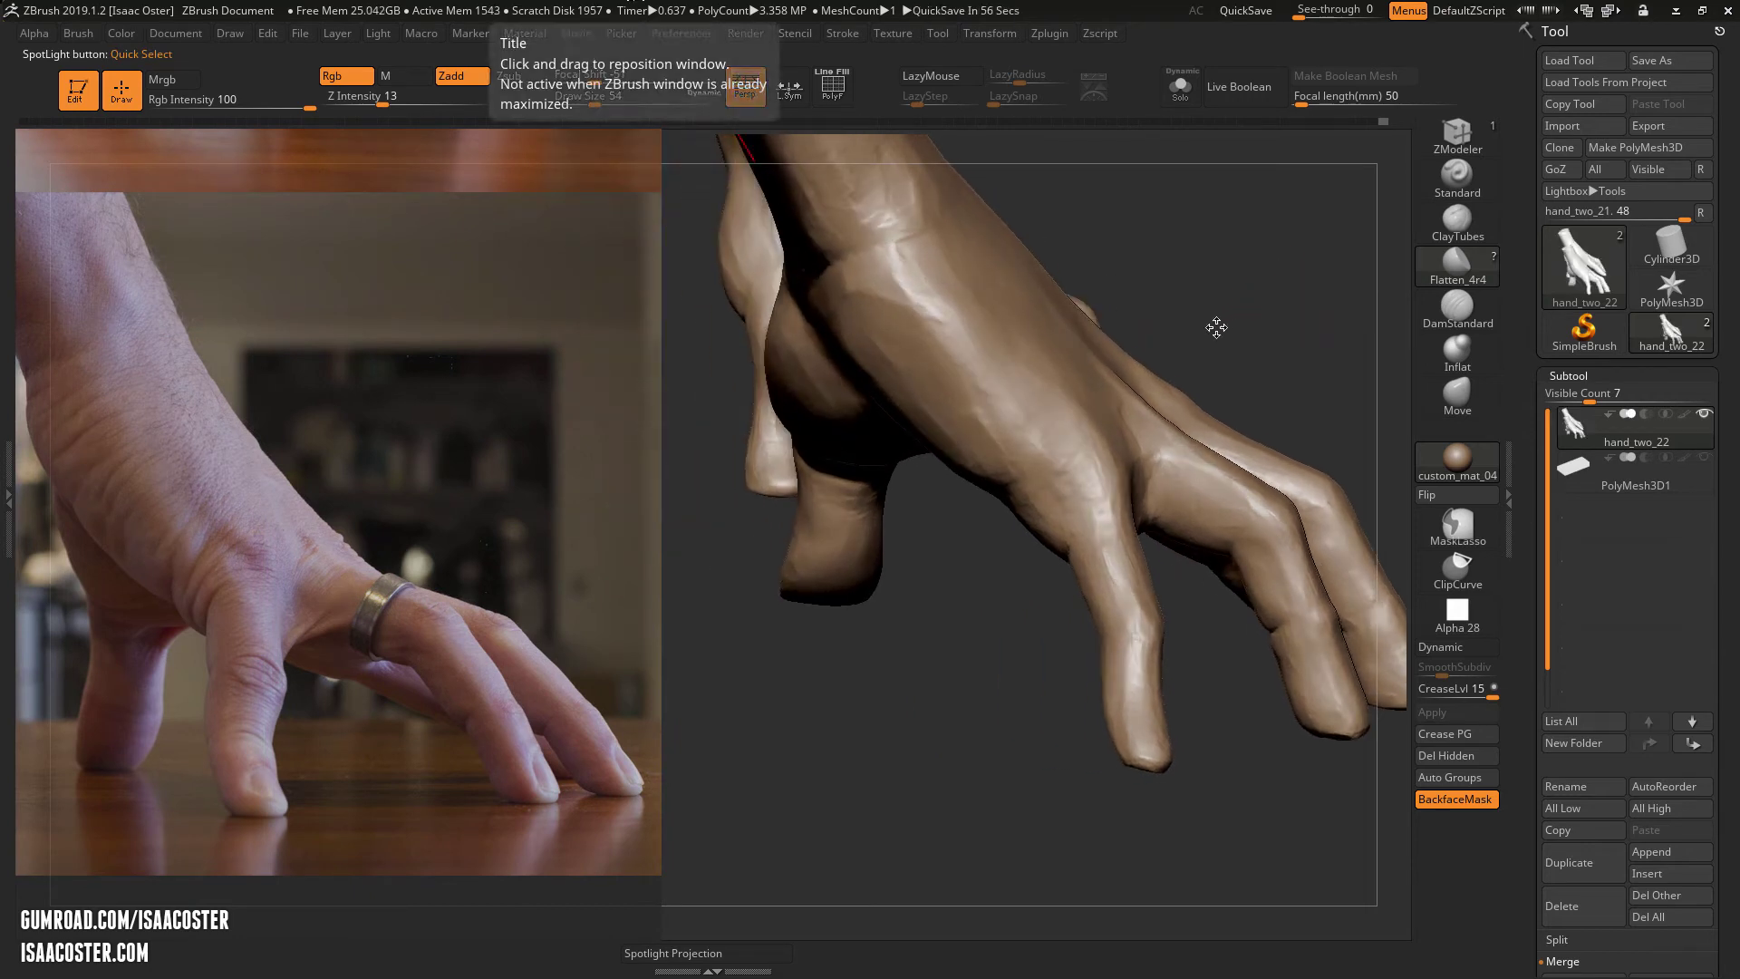
pyautogui.moveTo(1215, 326)
pyautogui.mouseDown()
pyautogui.moveTo(1243, 272)
pyautogui.moveTo(1241, 292)
pyautogui.moveTo(1118, 377)
pyautogui.mouseUp()
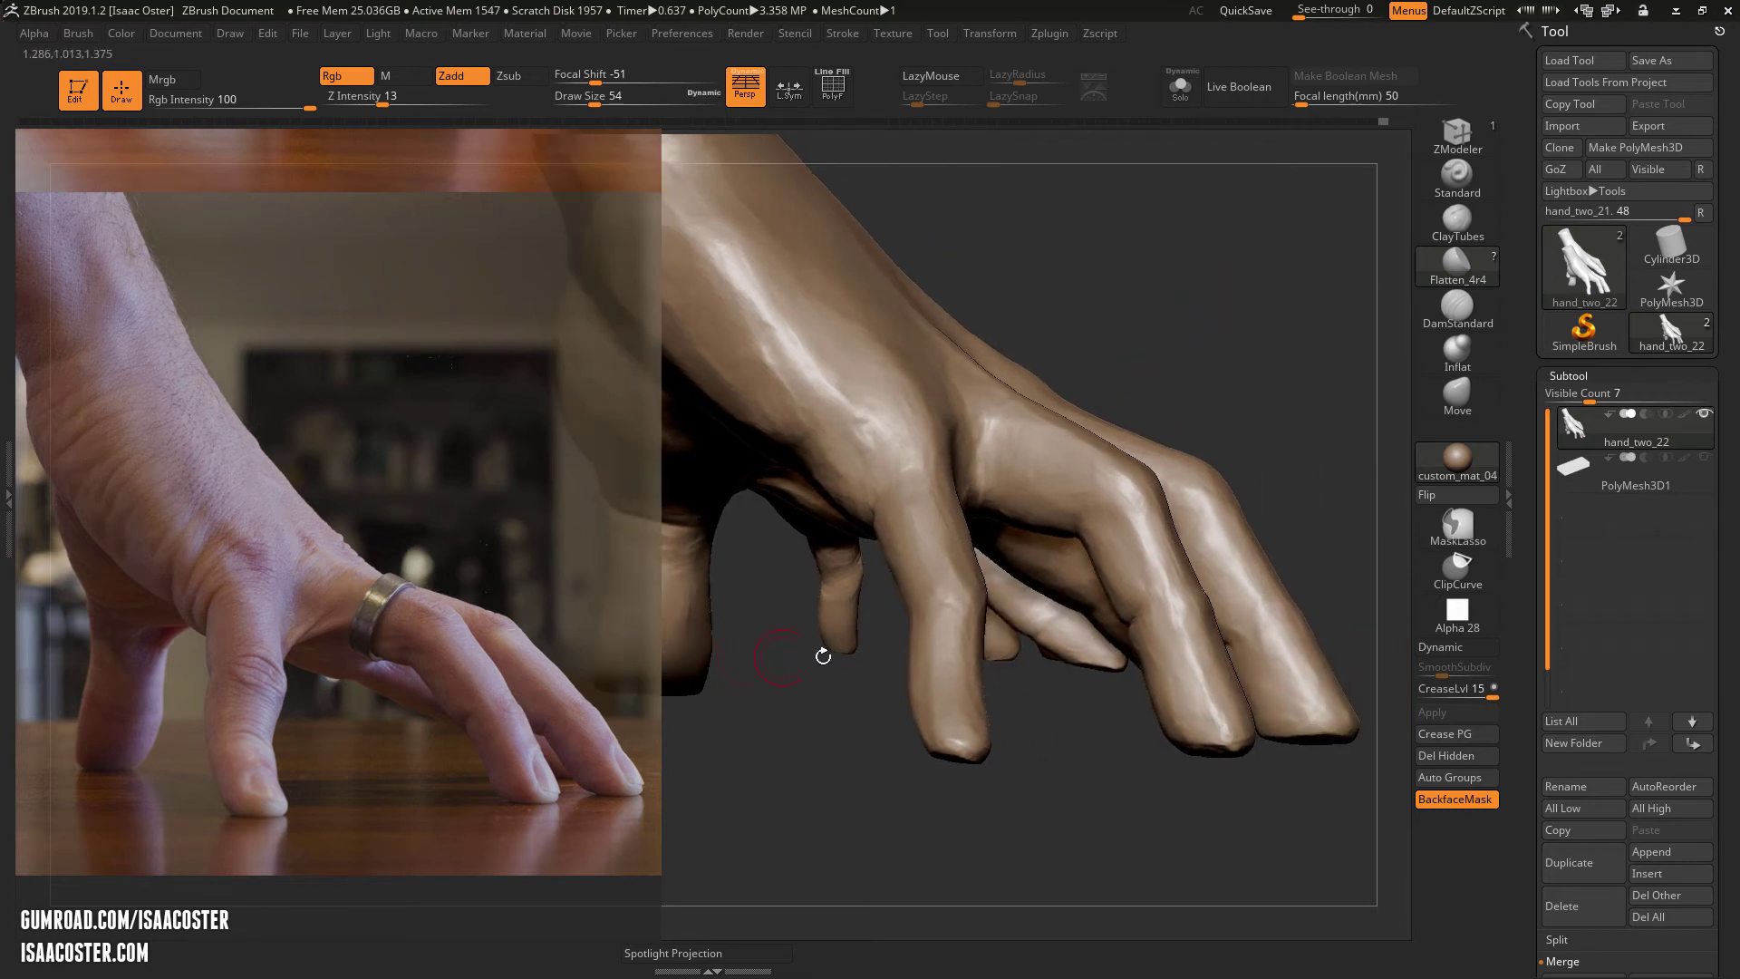
# - Reshape the little finger's tip with the Move brush at draw size 94 to match the reference photo
pyautogui.press('s')
pyautogui.moveTo(917, 623)
pyautogui.mouseDown()
pyautogui.moveTo(952, 623)
pyautogui.moveTo(972, 664)
pyautogui.moveTo(921, 668)
pyautogui.mouseUp()
pyautogui.click(1452, 406)
pyautogui.press('s')
pyautogui.press('s')
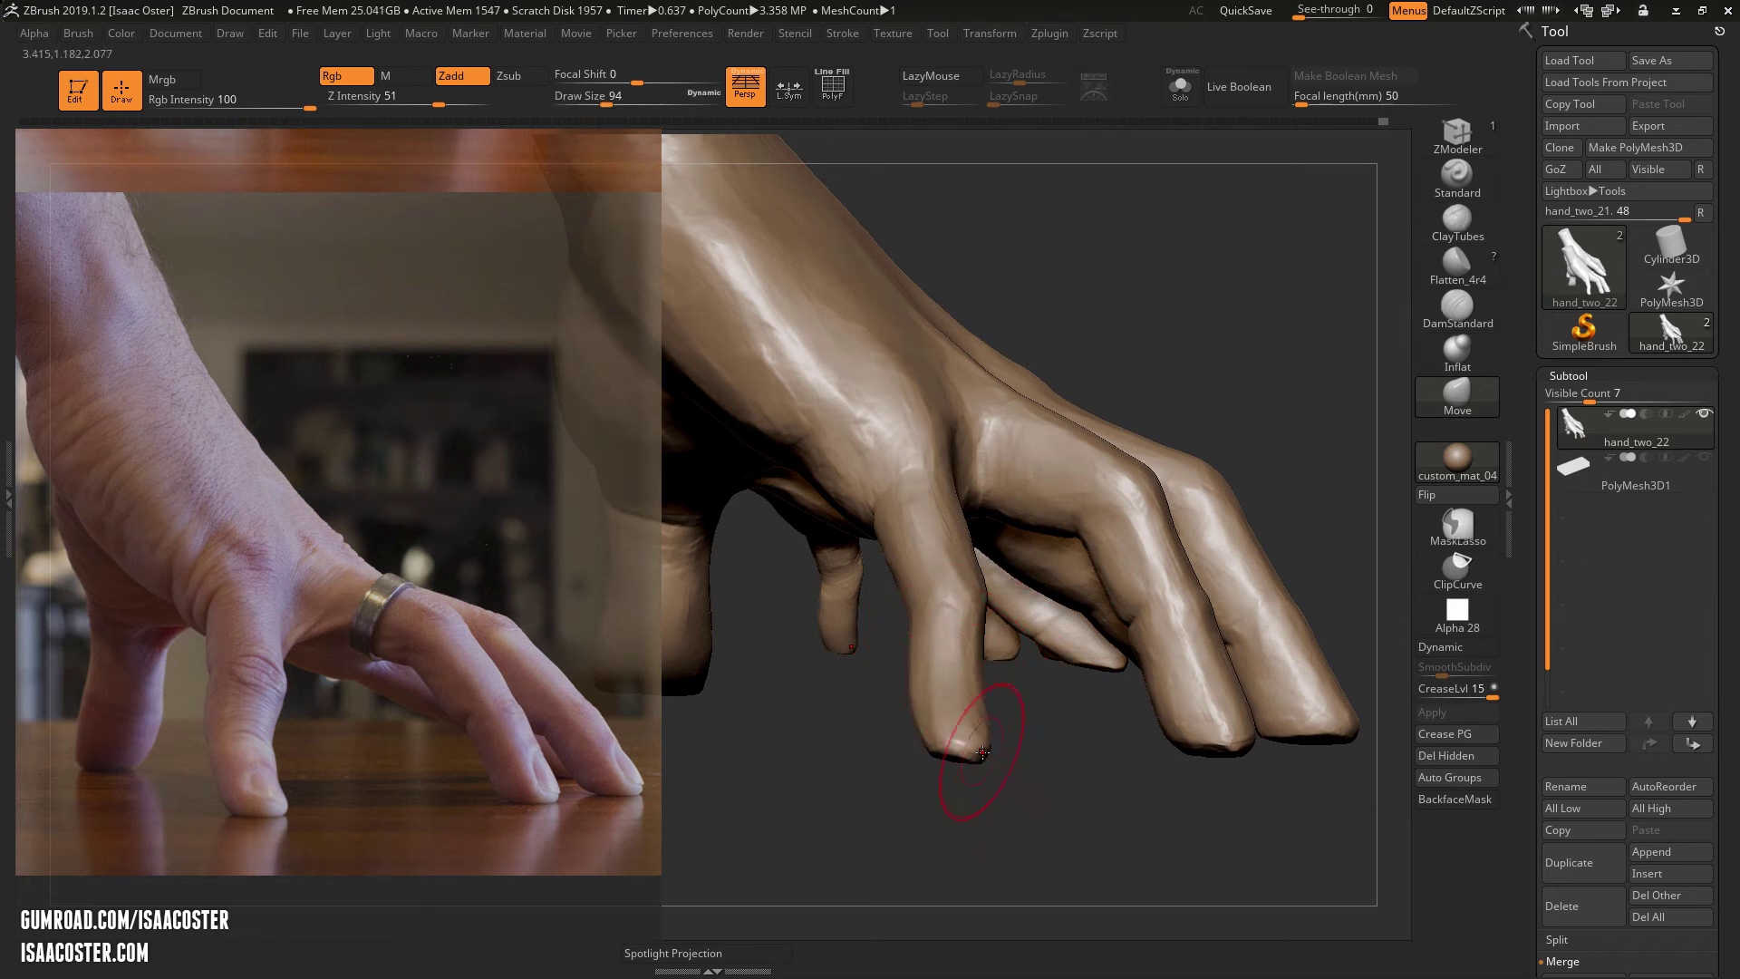
pyautogui.moveTo(992, 744)
pyautogui.mouseDown()
pyautogui.moveTo(999, 725)
pyautogui.moveTo(917, 610)
pyautogui.moveTo(954, 576)
pyautogui.mouseUp()
# - Adjust the little finger's overall shape and bend with the Move brush at draw sizes 192 and 136
pyautogui.press('s')
pyautogui.press('s')
pyautogui.press('s')
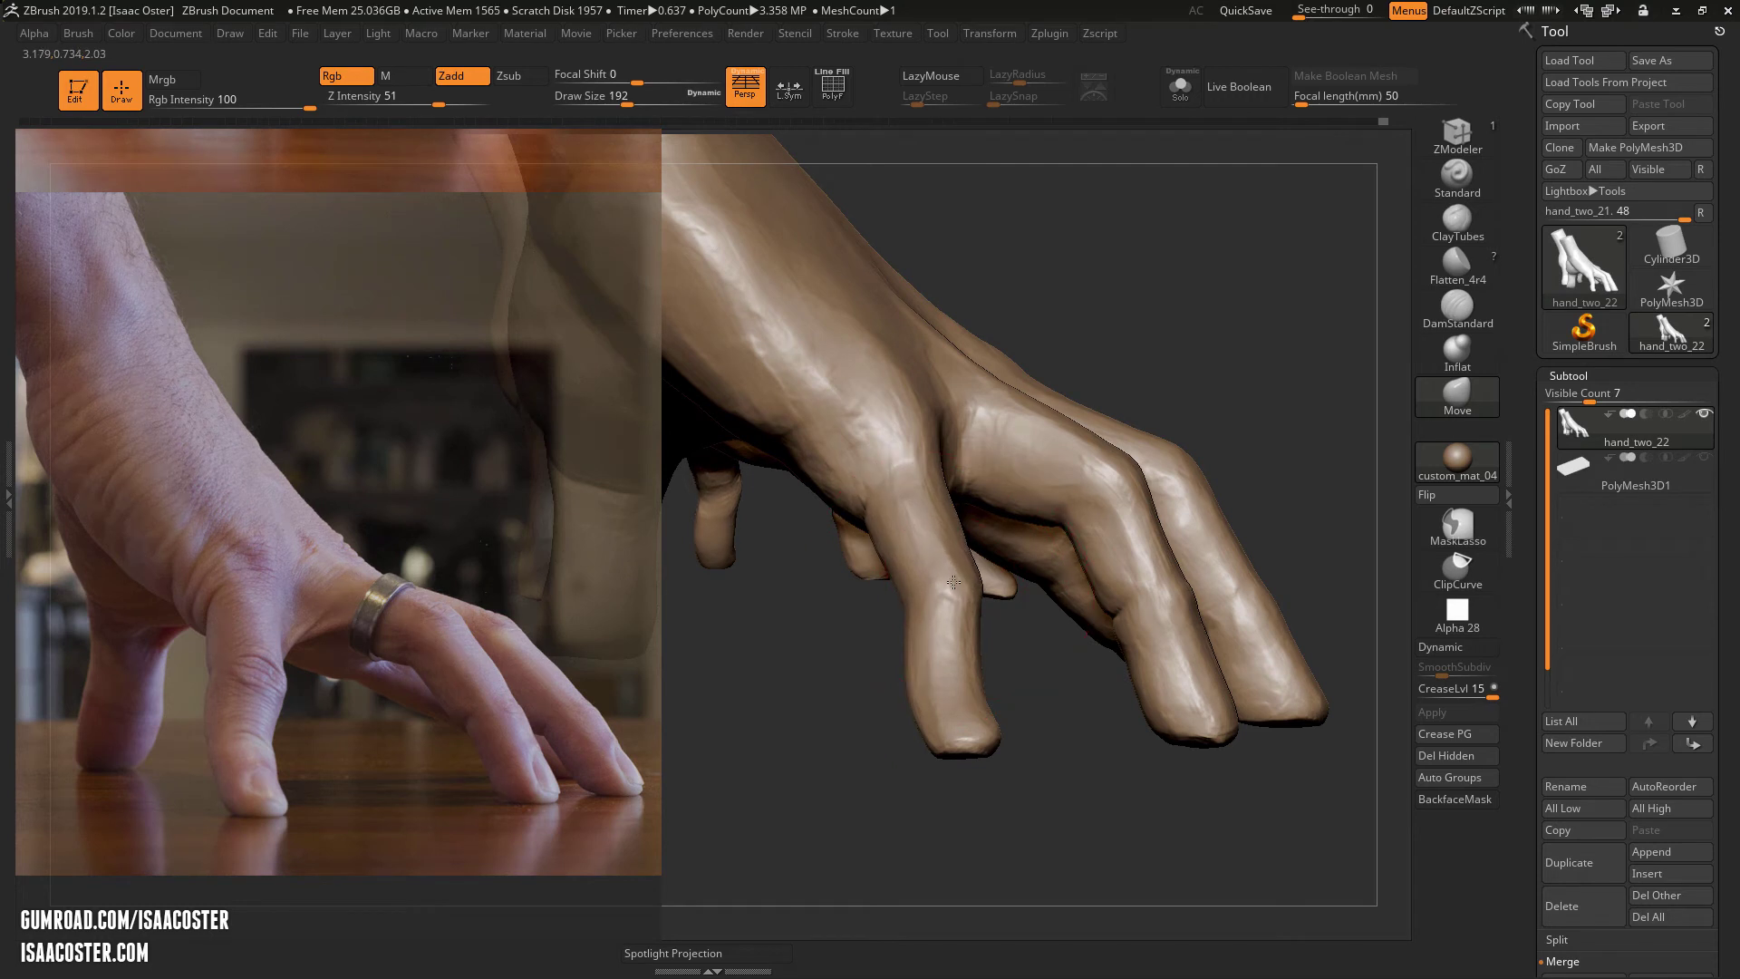
pyautogui.moveTo(1033, 679)
pyautogui.mouseDown()
pyautogui.moveTo(1039, 594)
pyautogui.moveTo(1010, 595)
pyautogui.moveTo(1013, 635)
pyautogui.mouseUp()
pyautogui.press('s')
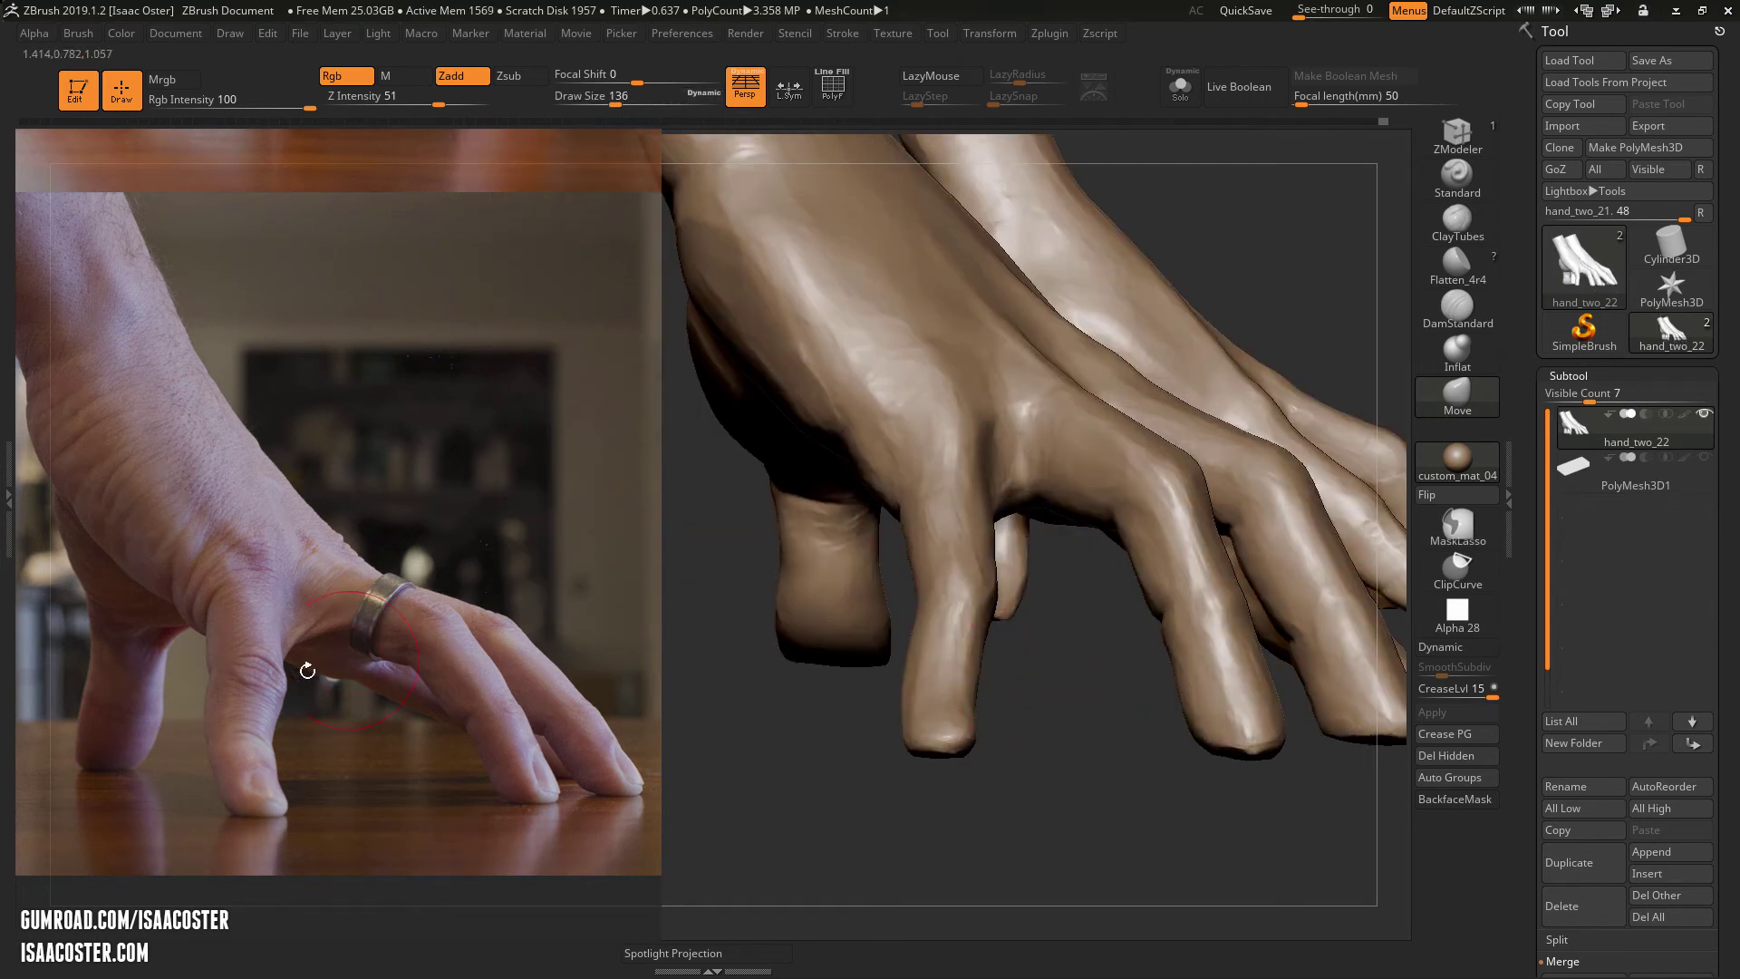
pyautogui.press('s')
pyautogui.moveTo(1021, 716)
pyautogui.mouseDown()
pyautogui.moveTo(1000, 716)
pyautogui.moveTo(1148, 525)
pyautogui.moveTo(1064, 484)
pyautogui.moveTo(1047, 449)
pyautogui.moveTo(1084, 554)
pyautogui.mouseUp()
# - Carve the webbing between the little and ring fingers with DamStandard at draw sizes 51 and 65
pyautogui.click(1457, 309)
pyautogui.press('s')
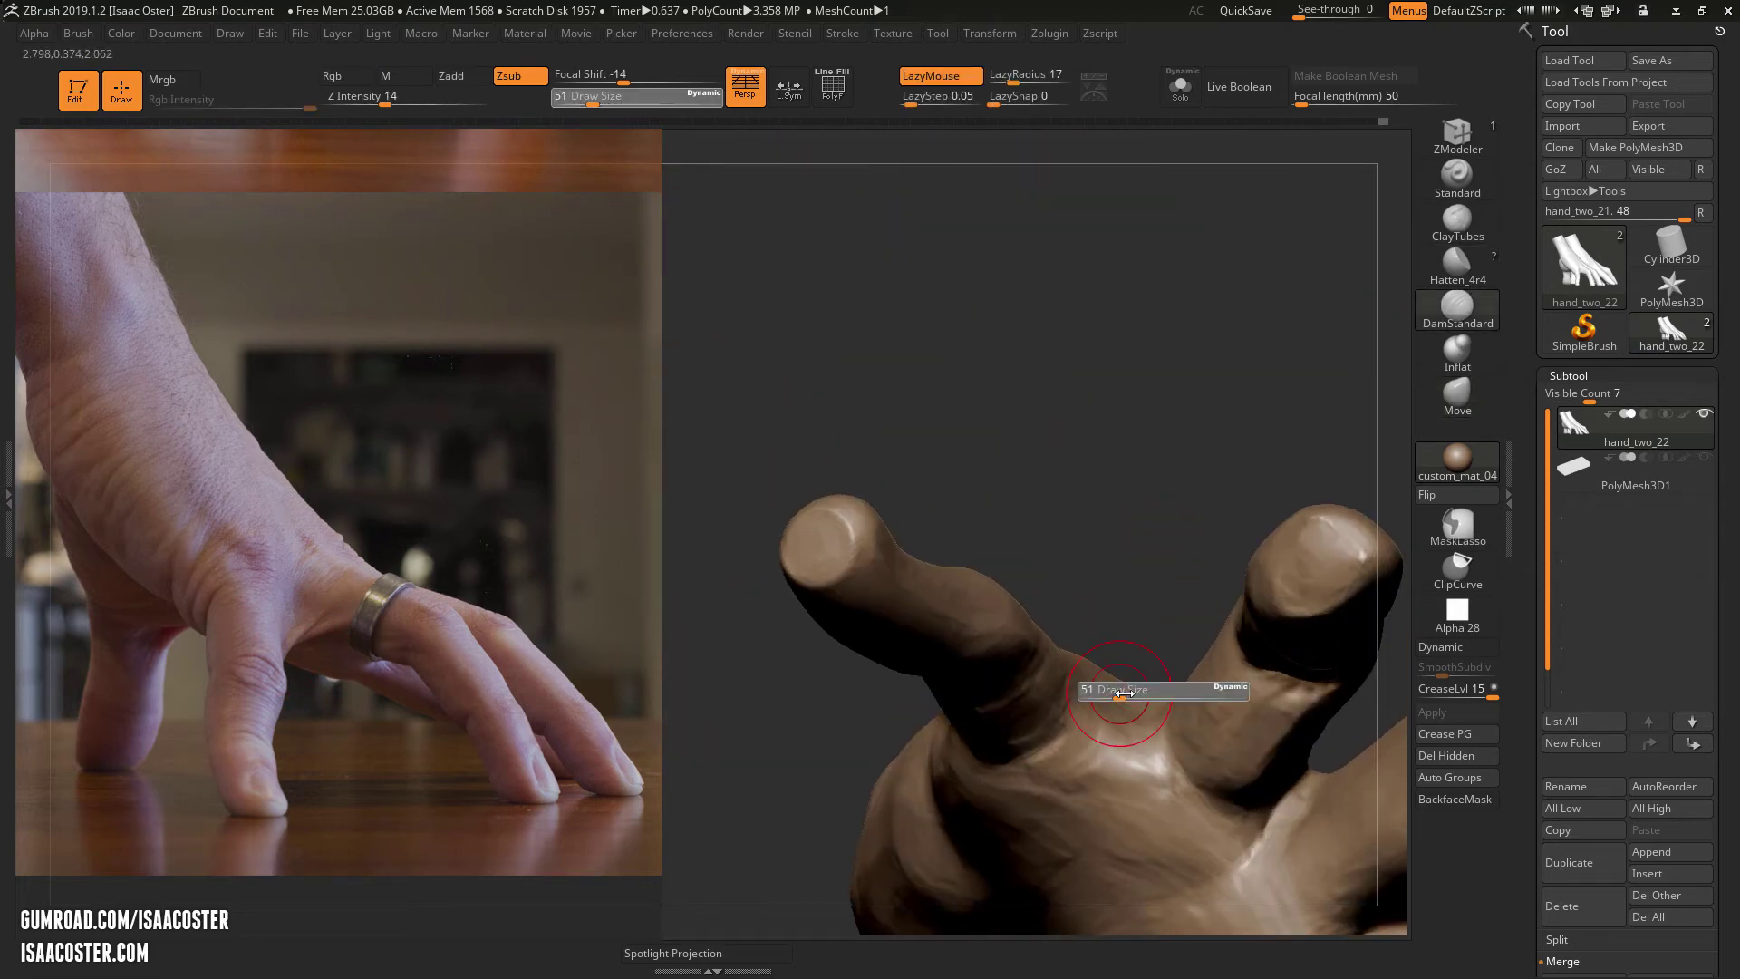
pyautogui.moveTo(1121, 699)
pyautogui.mouseDown()
pyautogui.moveTo(1146, 732)
pyautogui.moveTo(1106, 738)
pyautogui.moveTo(1156, 745)
pyautogui.mouseUp()
pyautogui.moveTo(1070, 741); pyautogui.dragTo(1173, 731)
pyautogui.moveTo(1144, 522)
pyautogui.mouseDown()
pyautogui.moveTo(1154, 591)
pyautogui.moveTo(1034, 753)
pyautogui.mouseUp()
pyautogui.moveTo(1141, 299); pyautogui.dragTo(1006, 282)
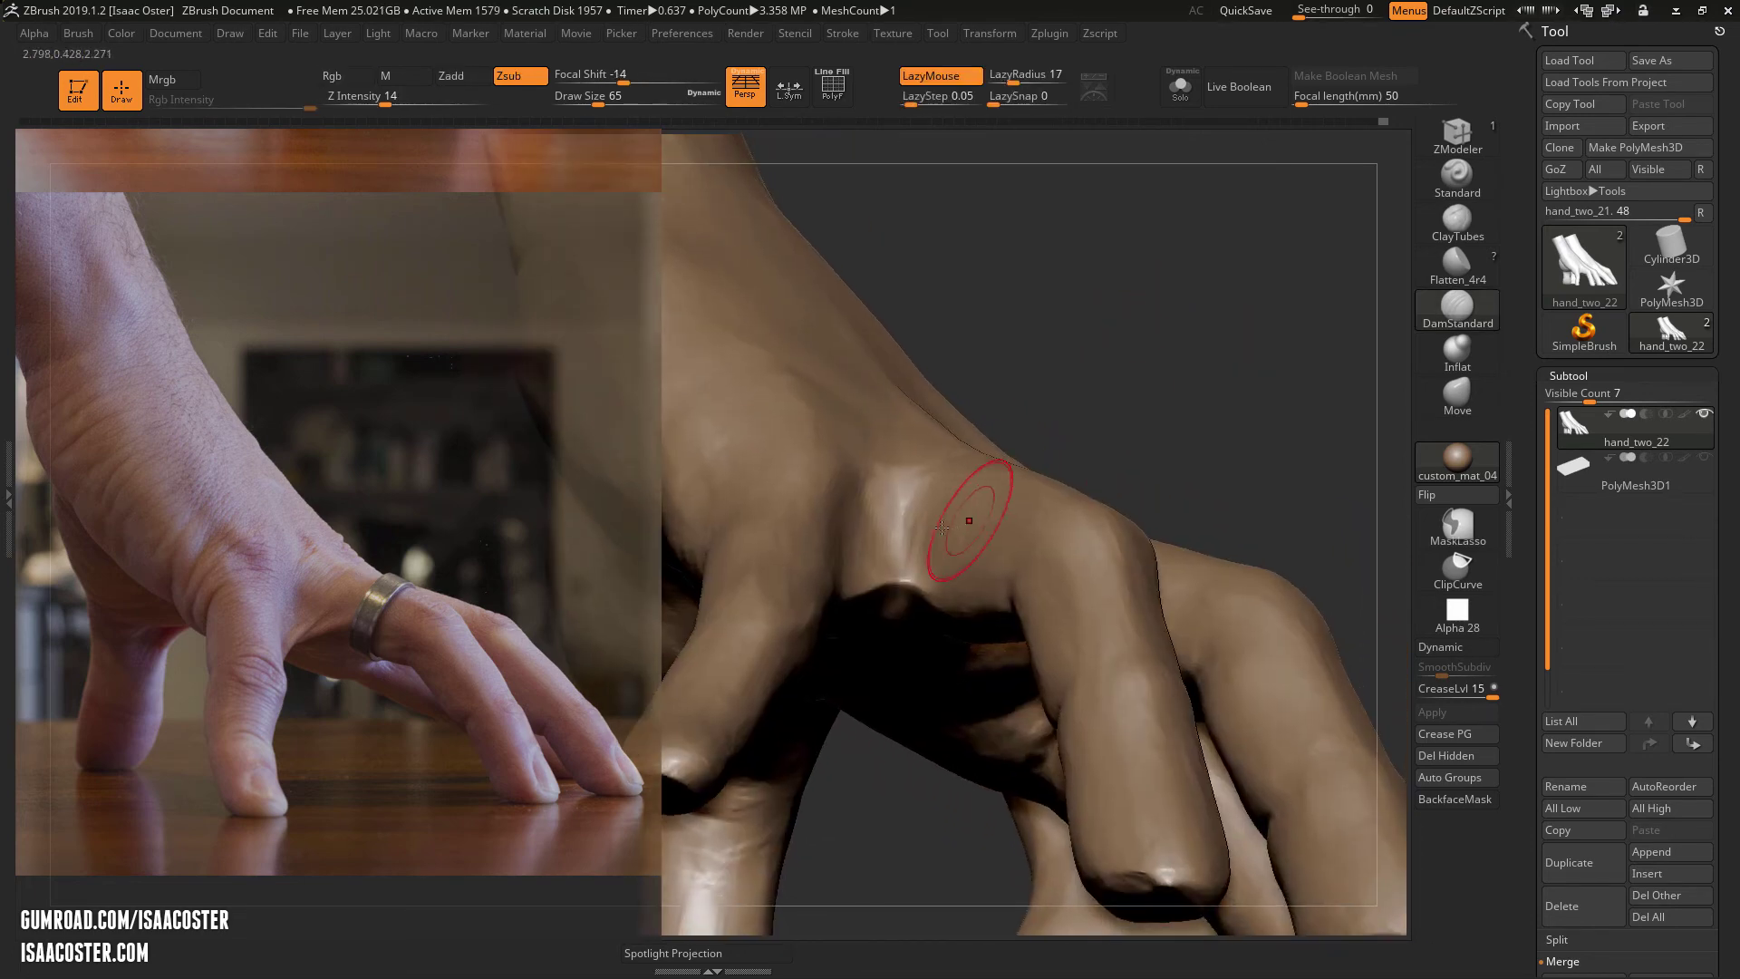
# - Build up the palm side of the webbing between the little and ring fingers with ClayTubes at draw size 35
pyautogui.moveTo(886, 827); pyautogui.dragTo(915, 603)
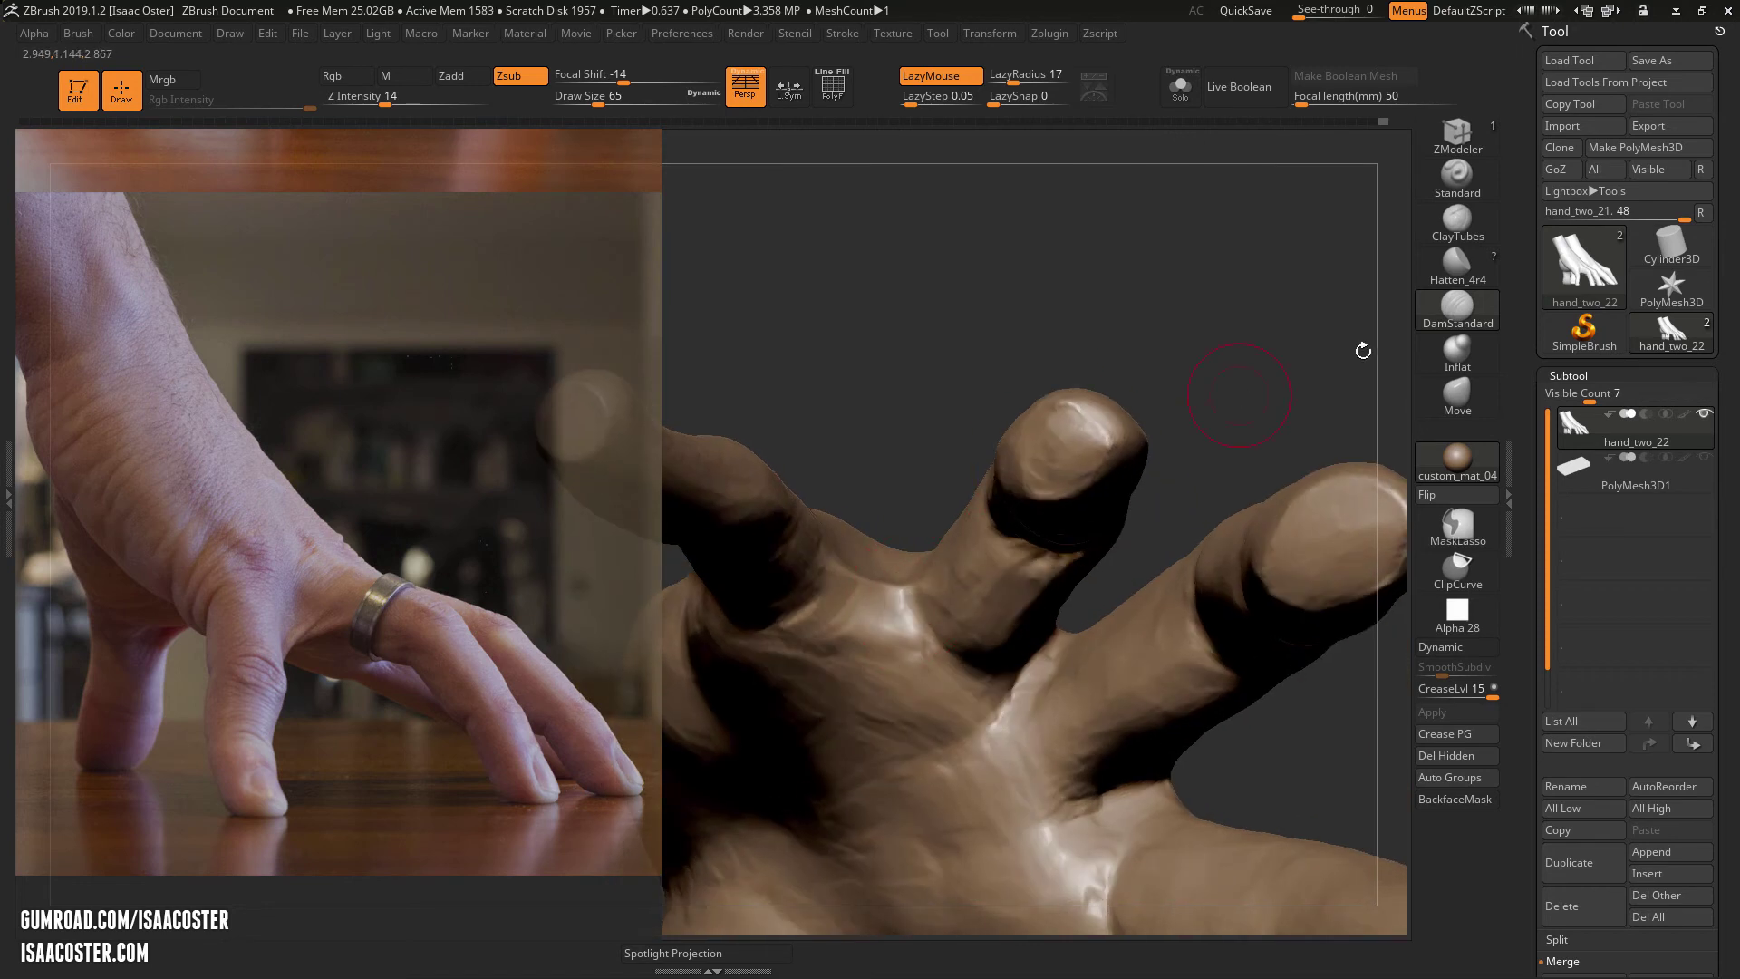
pyautogui.click(1458, 222)
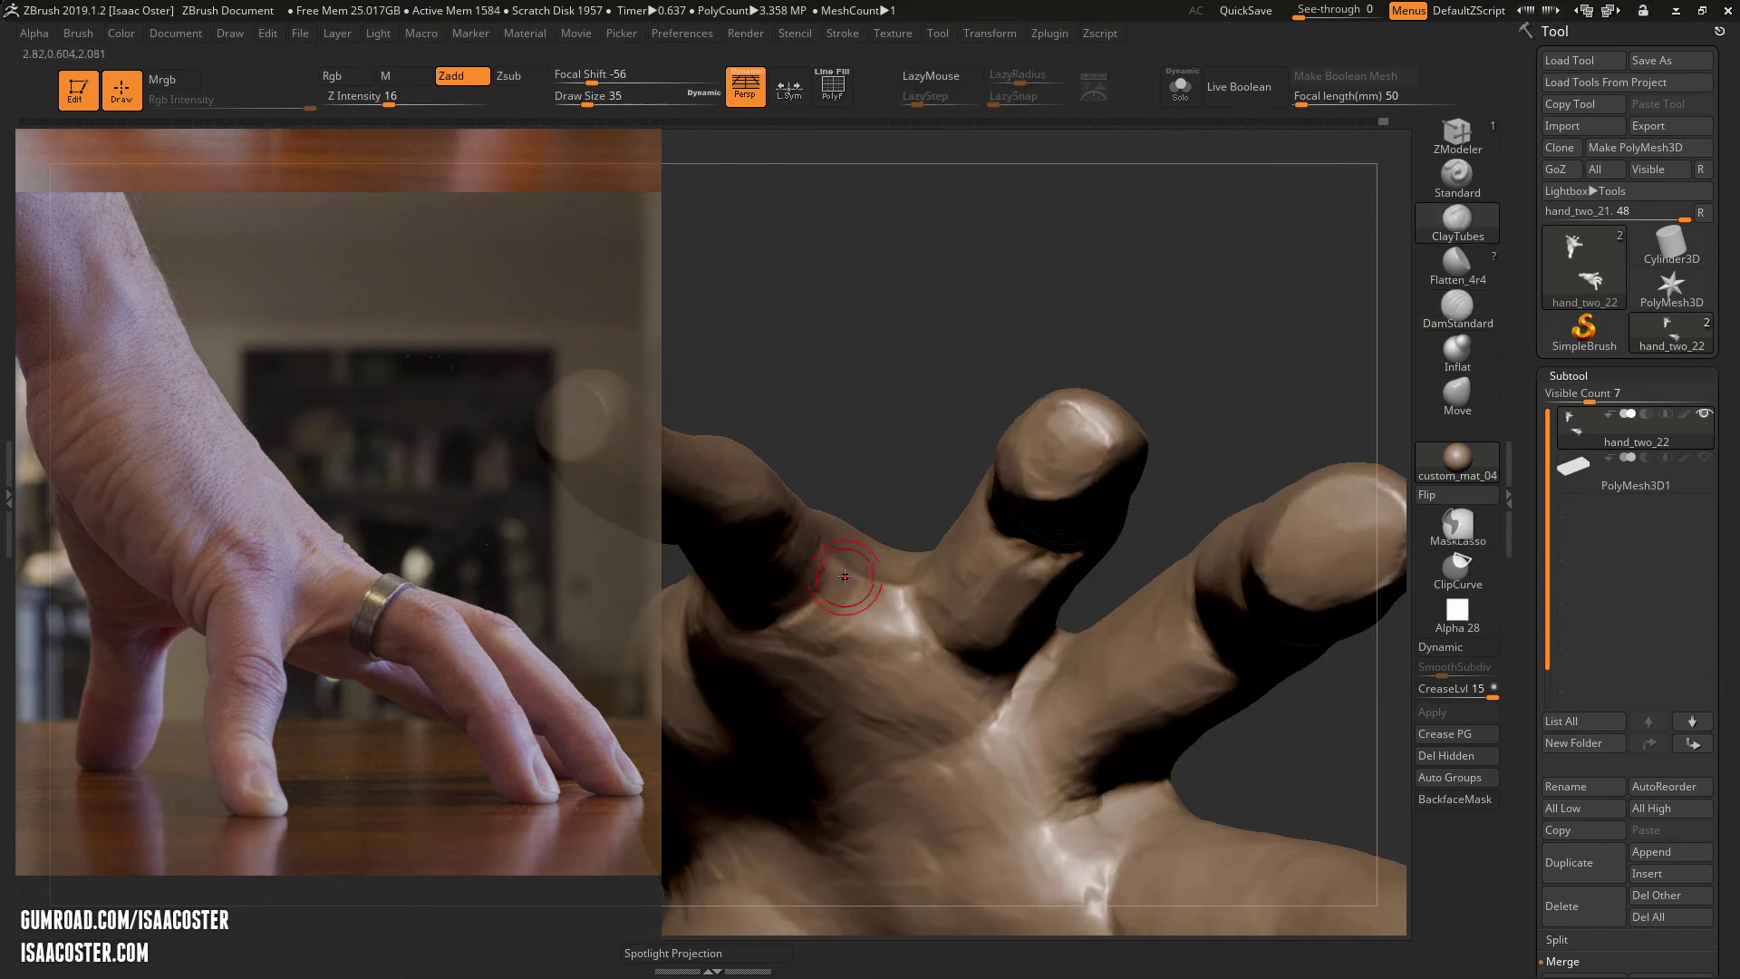
pyautogui.moveTo(922, 458); pyautogui.dragTo(906, 593)
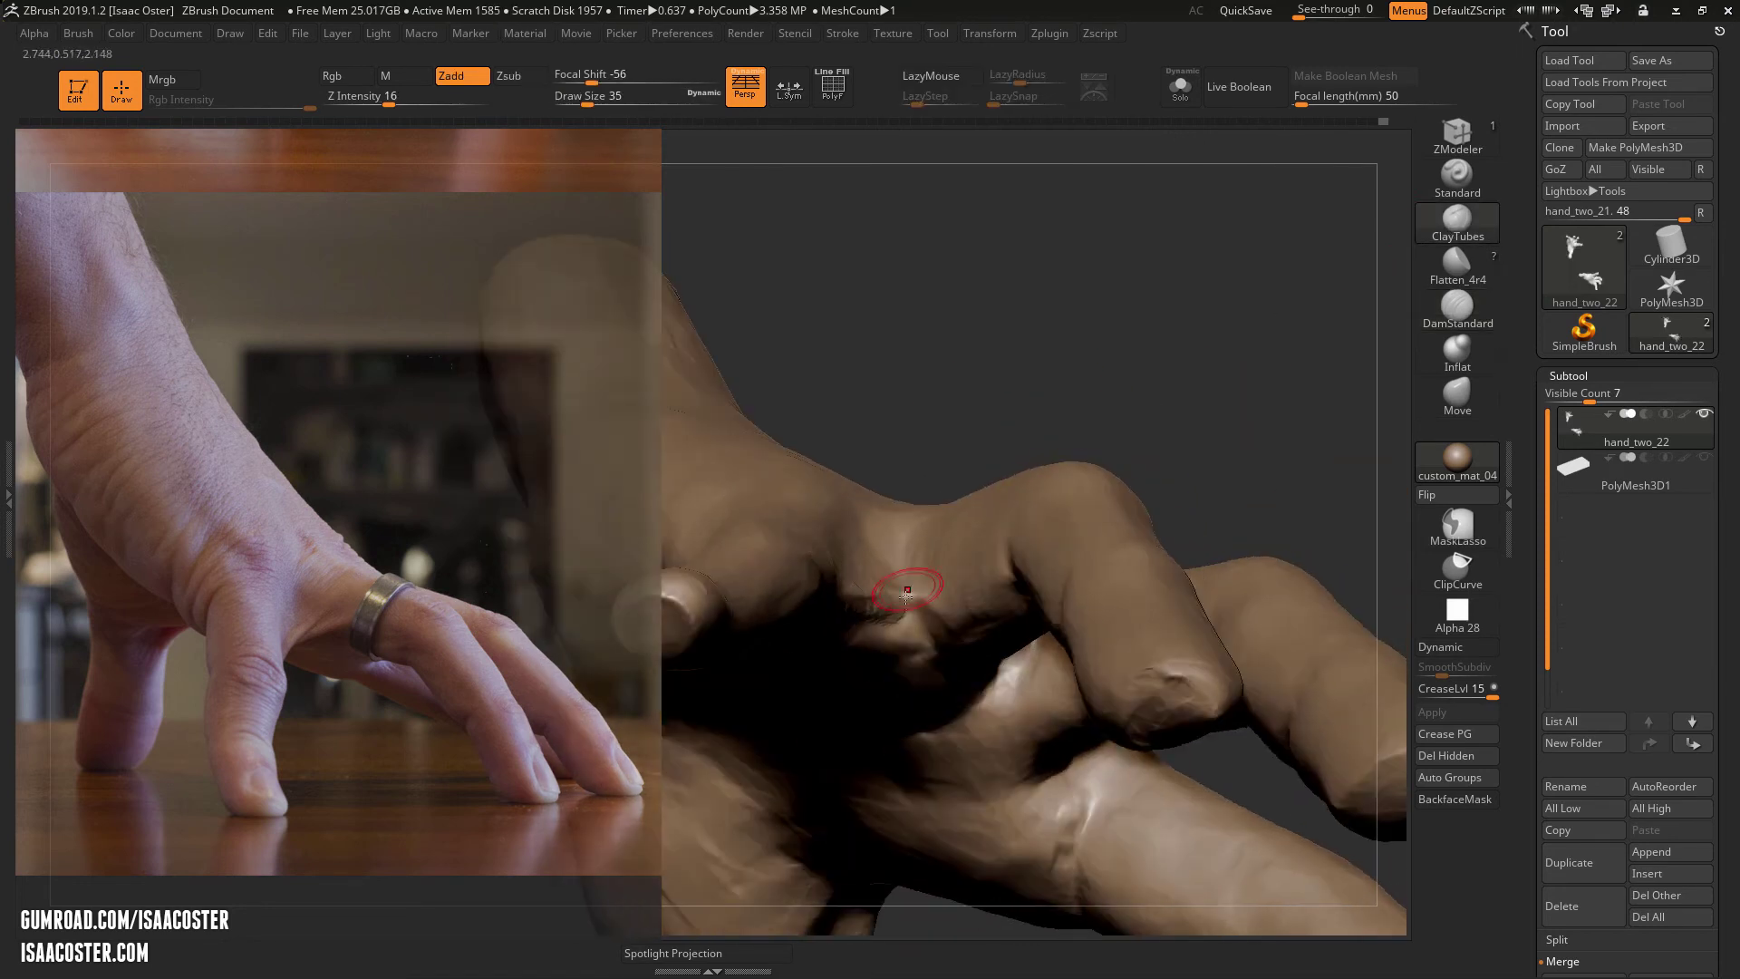
# - Inspect the polygon wireframe around the webbing between the little and ring fingers
pyautogui.hotkey('shift', 'f')
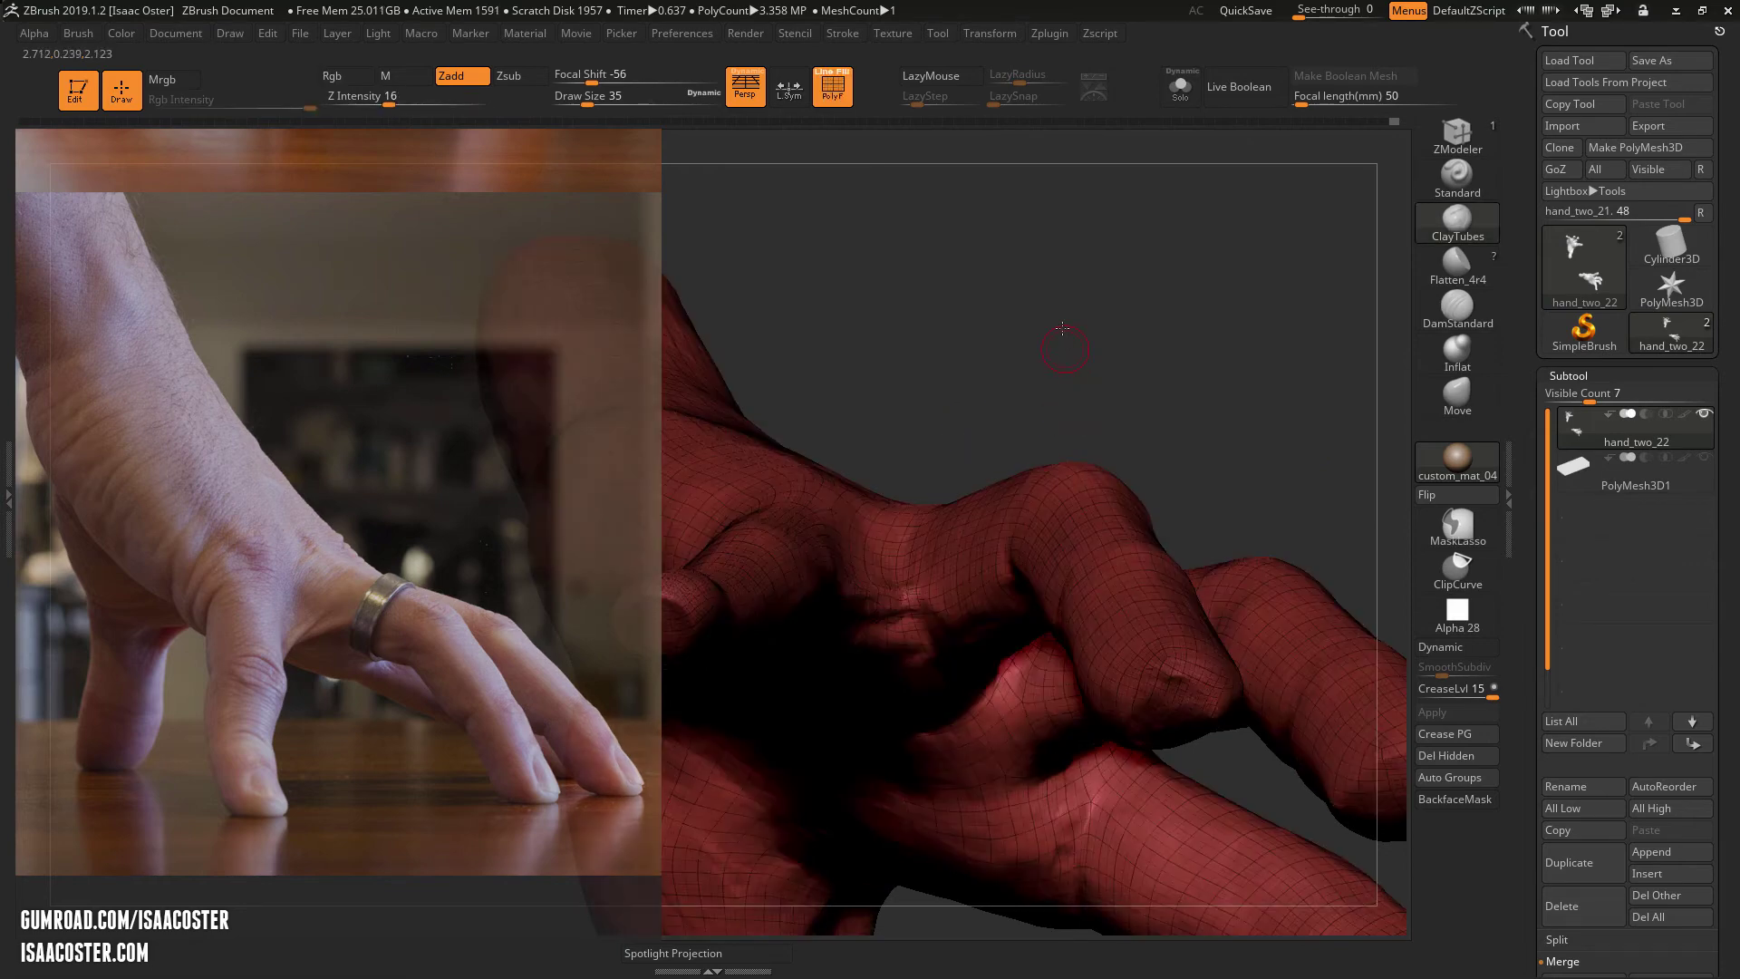
pyautogui.moveTo(1056, 323)
pyautogui.mouseDown()
pyautogui.moveTo(1061, 299)
pyautogui.moveTo(946, 609)
pyautogui.mouseUp()
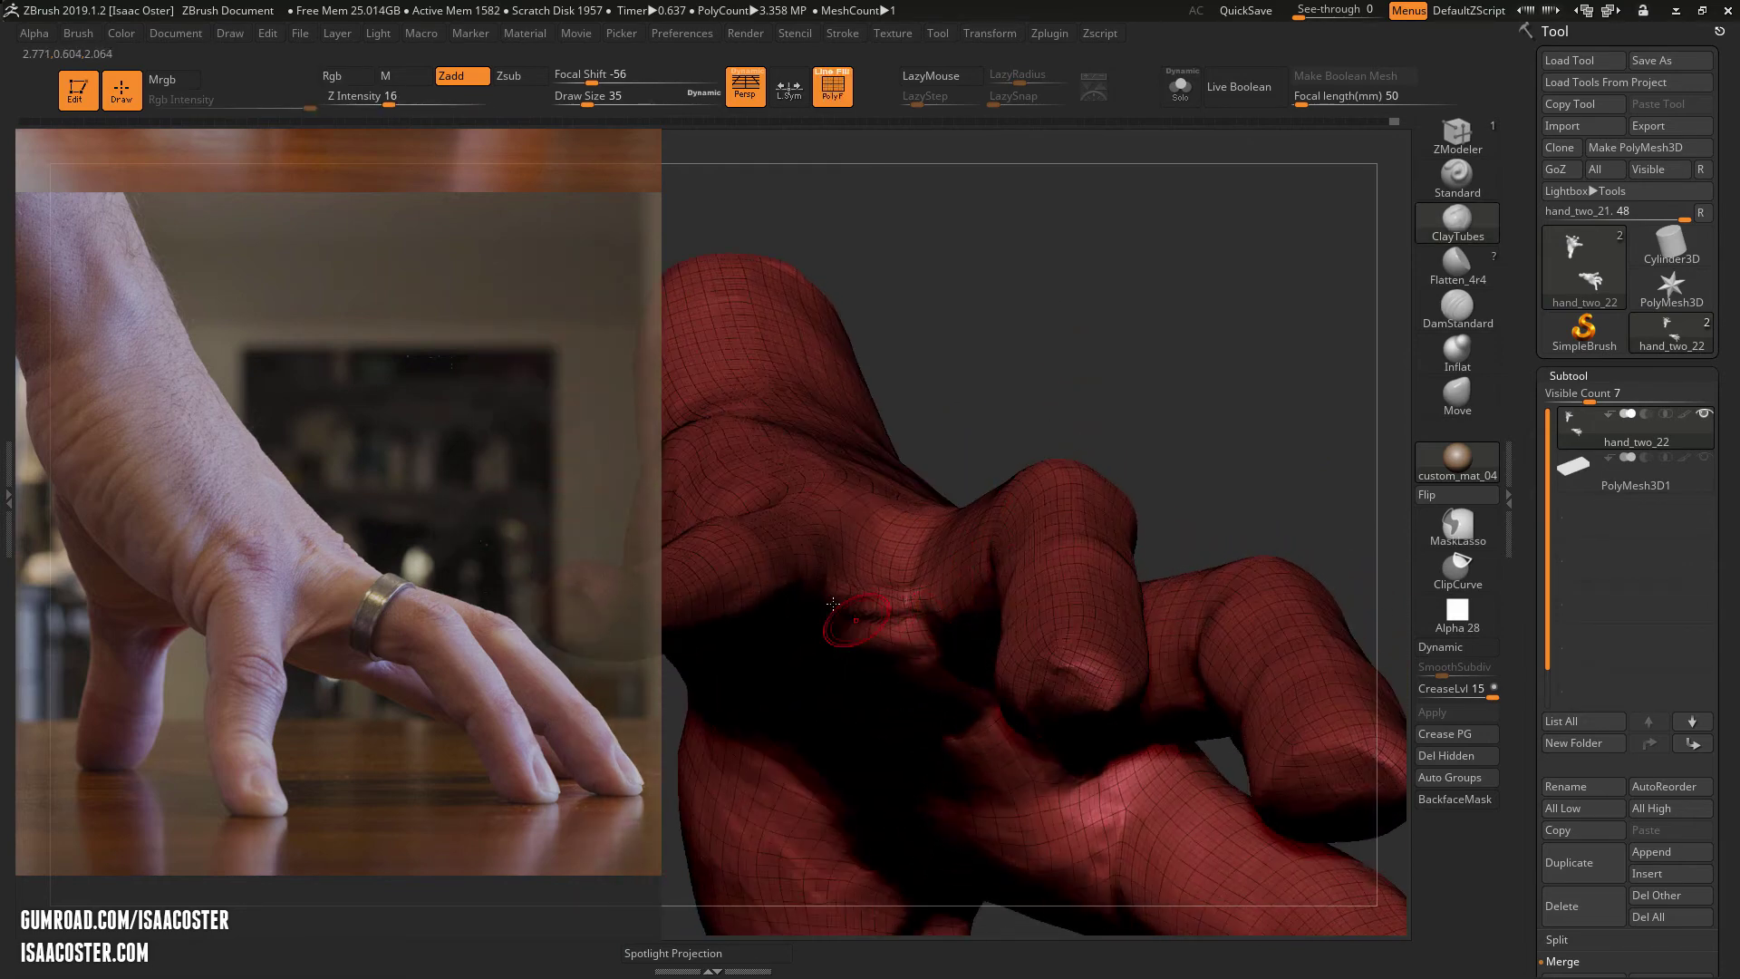
pyautogui.moveTo(1066, 381); pyautogui.dragTo(1048, 458)
pyautogui.press('shift')
pyautogui.hotkey('shift', 'f')
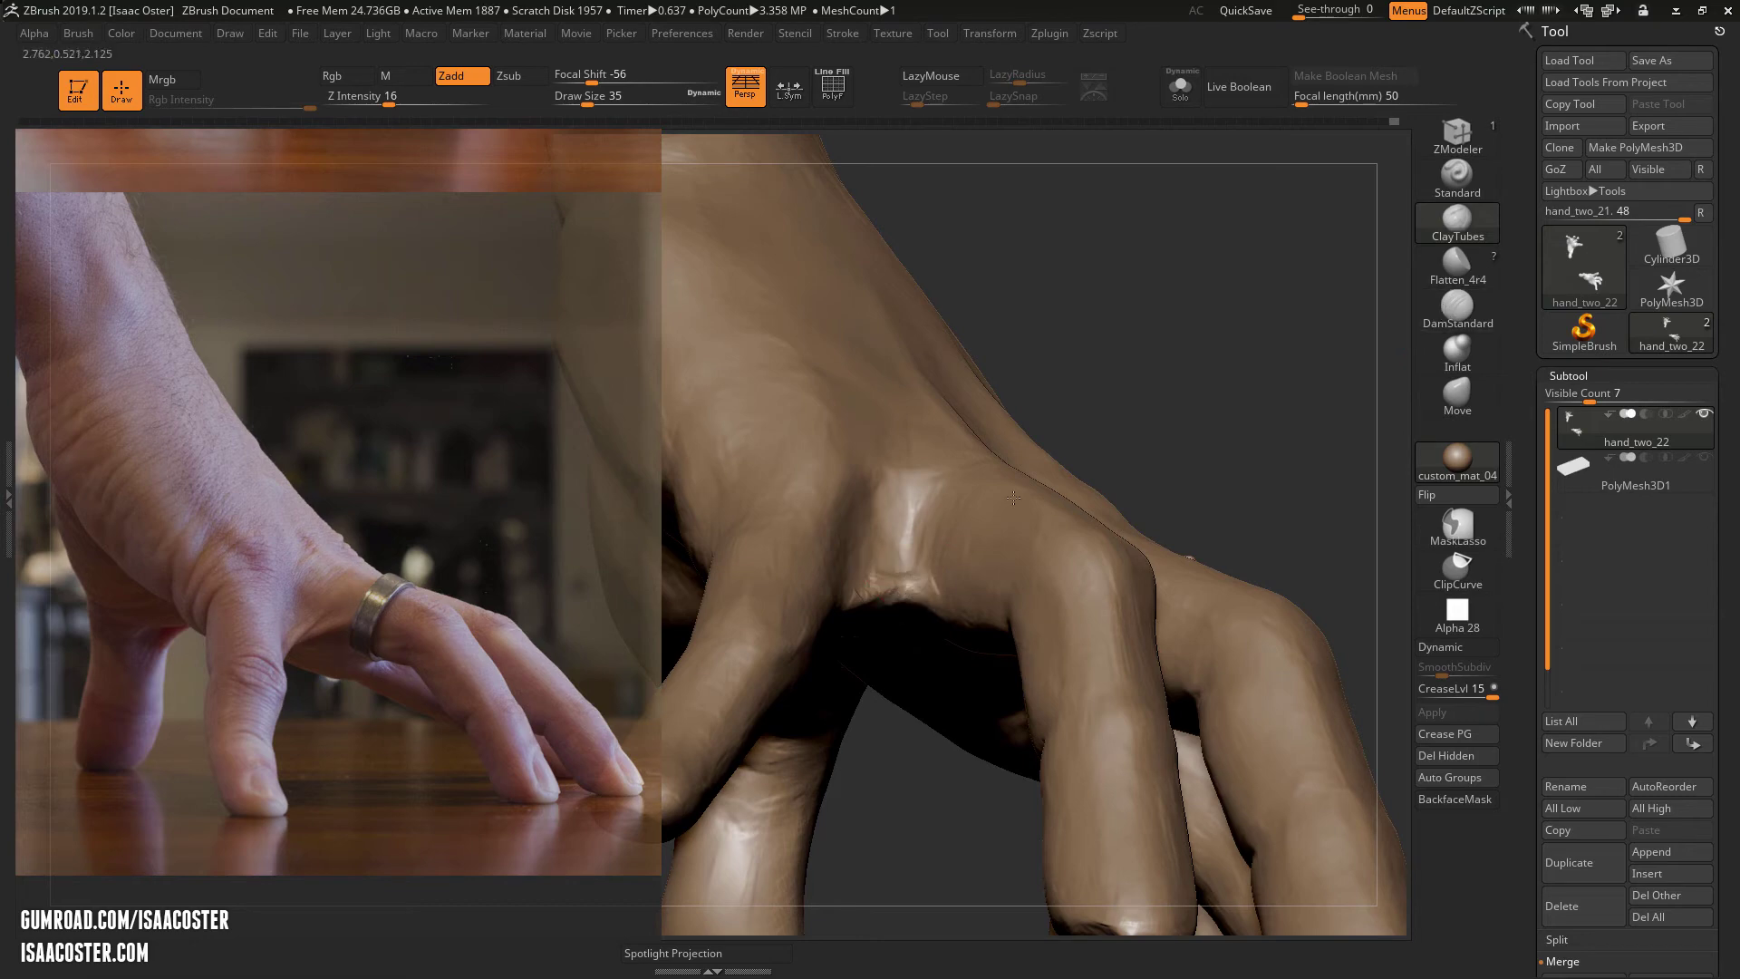
# - Refine the little-to-ring finger webbing with ClayTubes at draw sizes 35 and 41, working from several angles
pyautogui.moveTo(1014, 498)
pyautogui.mouseDown(button='right')
pyautogui.moveTo(984, 580)
pyautogui.moveTo(947, 576)
pyautogui.mouseUp(button='right')
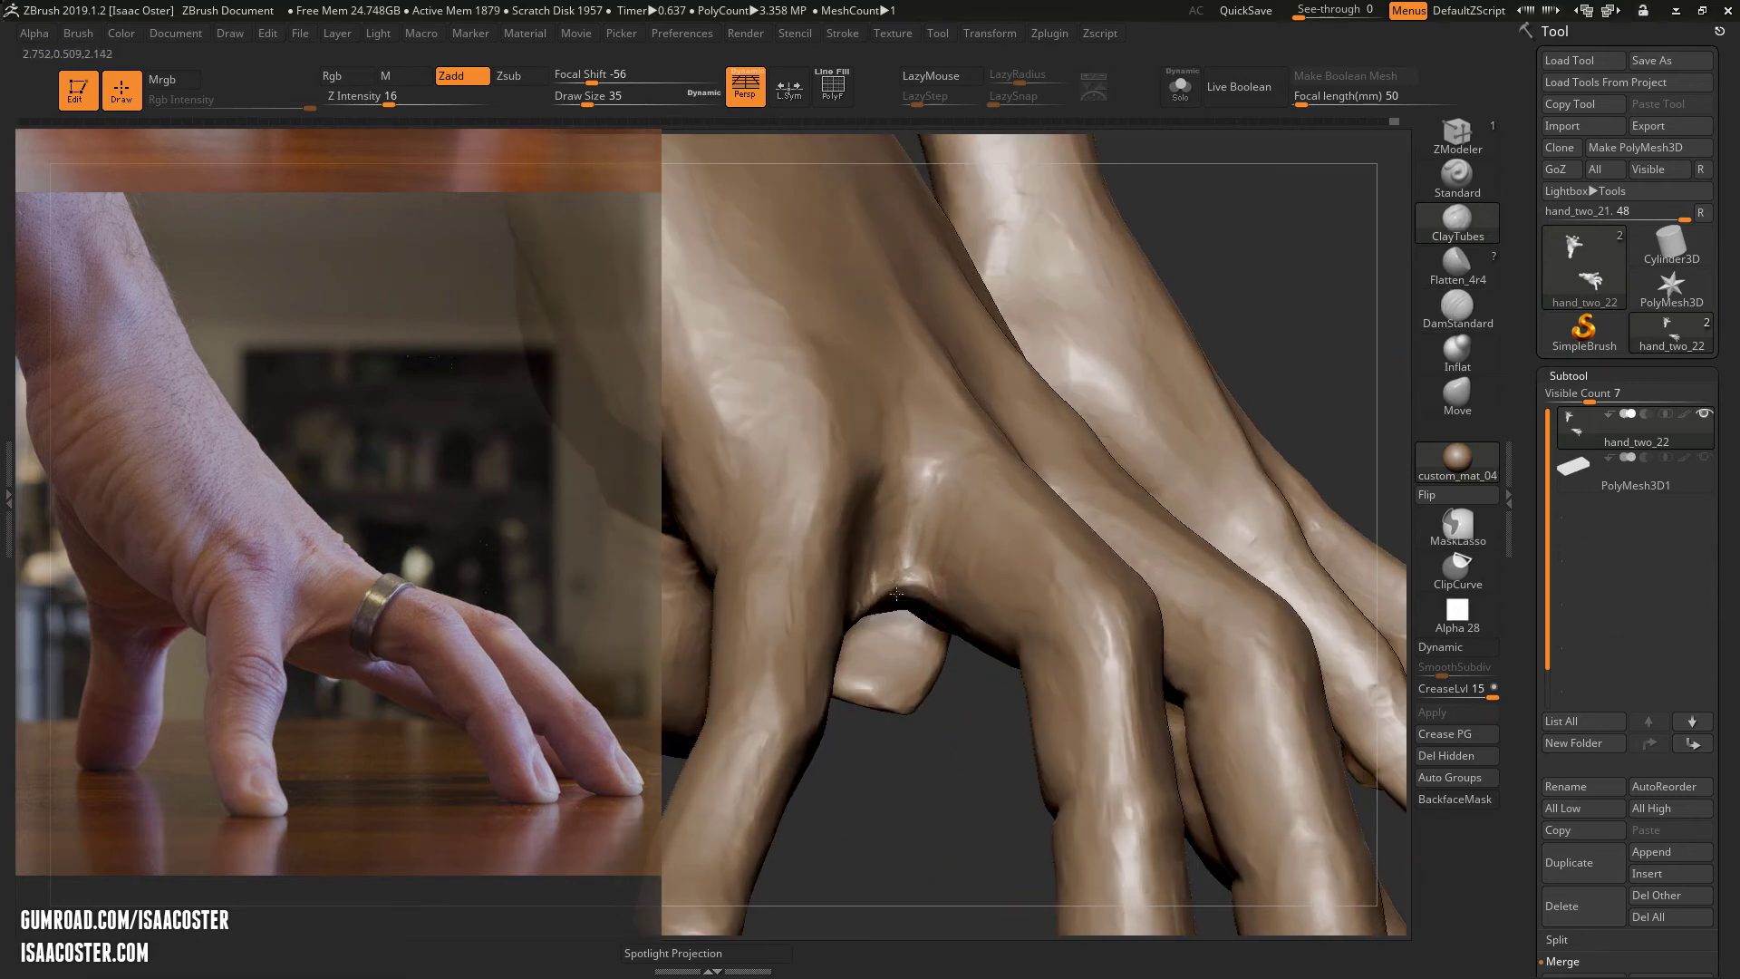
pyautogui.moveTo(1161, 428); pyautogui.dragTo(1104, 428, button='right')
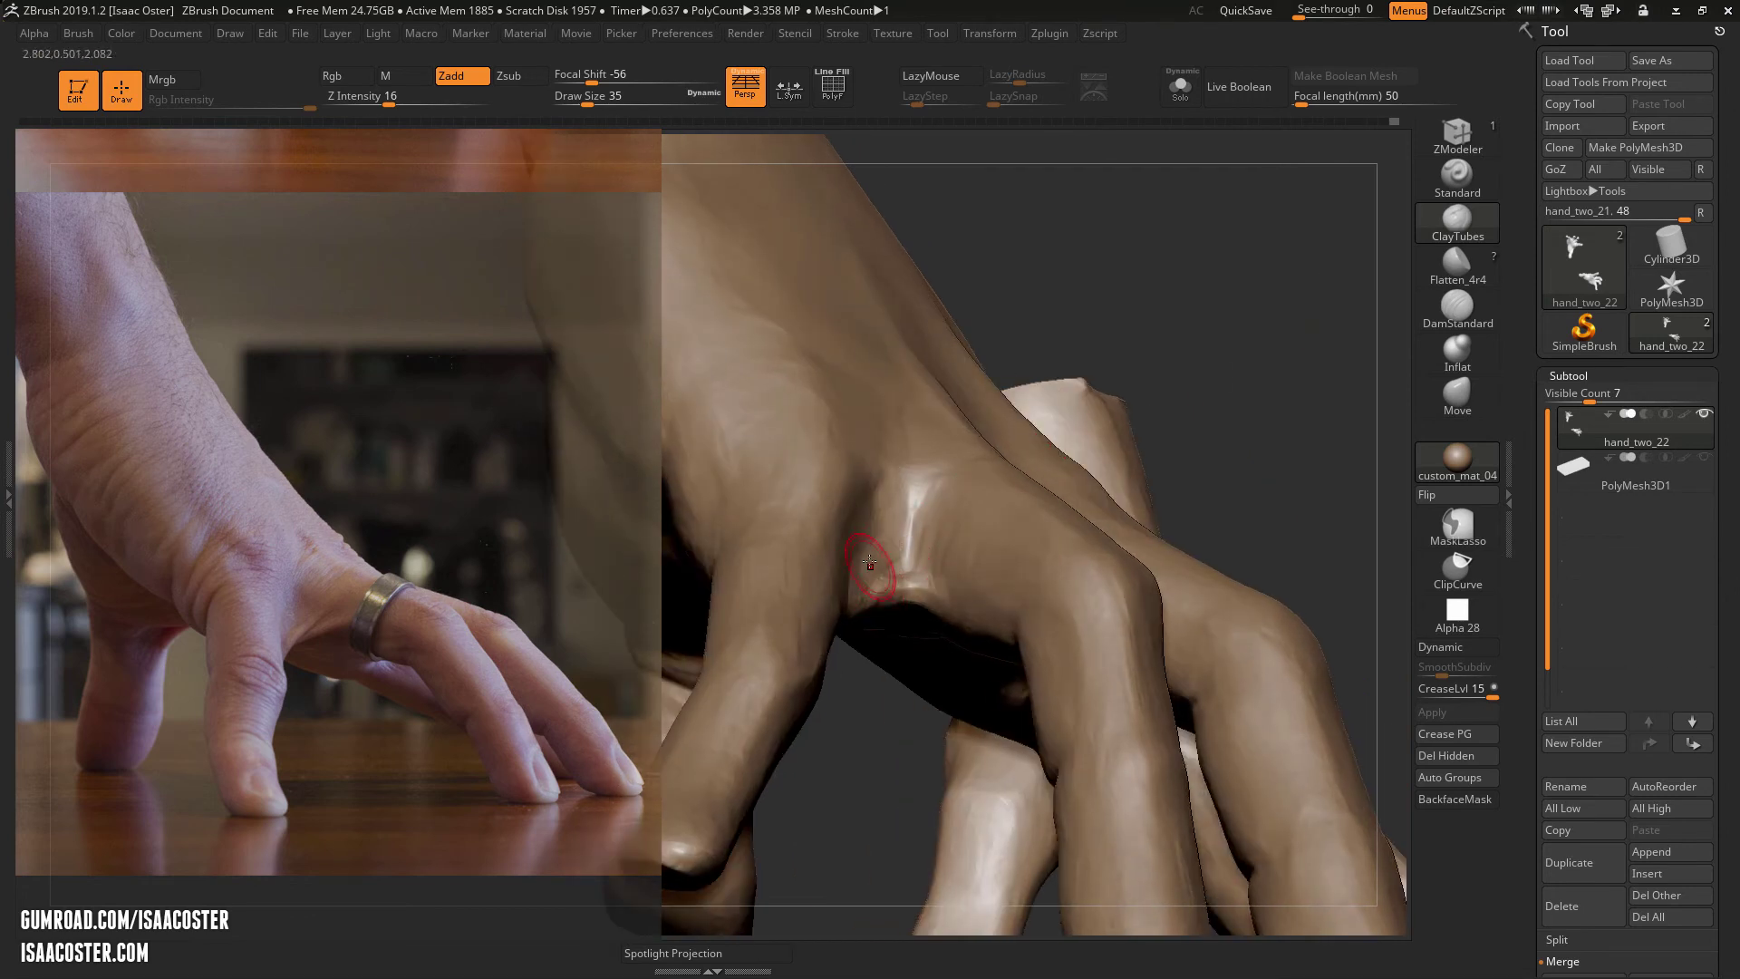
pyautogui.moveTo(917, 539); pyautogui.dragTo(911, 544)
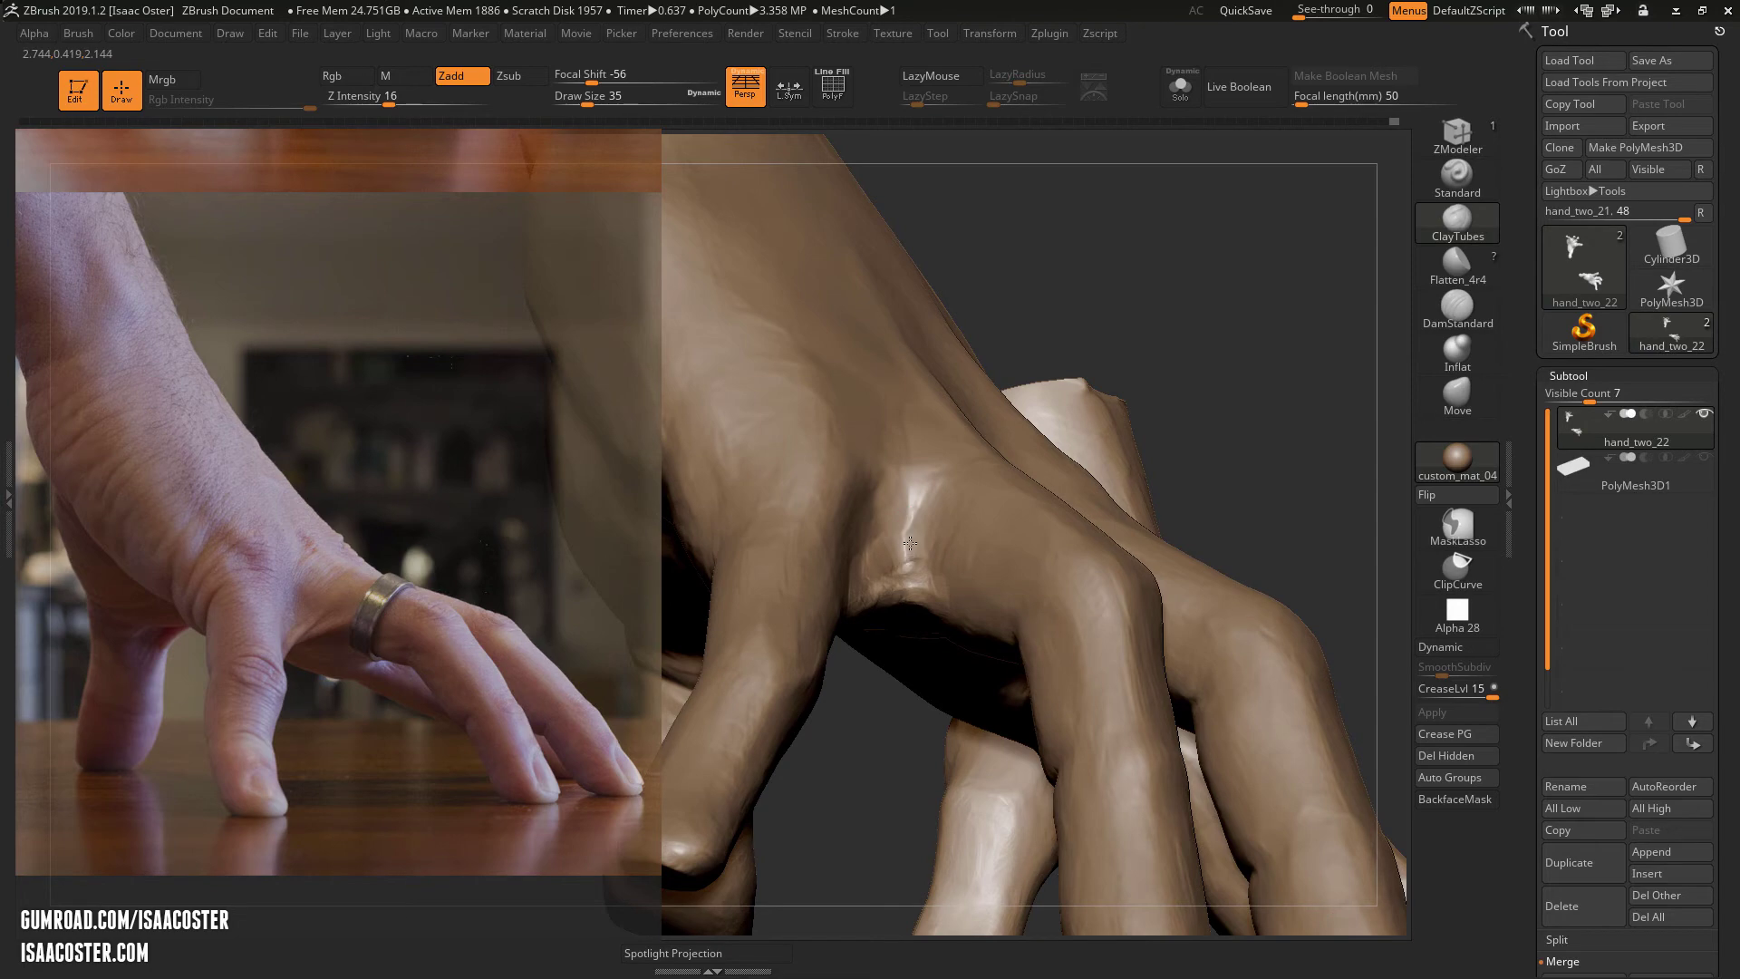
pyautogui.moveTo(840, 791)
pyautogui.mouseDown()
pyautogui.moveTo(854, 598)
pyautogui.moveTo(932, 506)
pyautogui.moveTo(945, 413)
pyautogui.mouseUp()
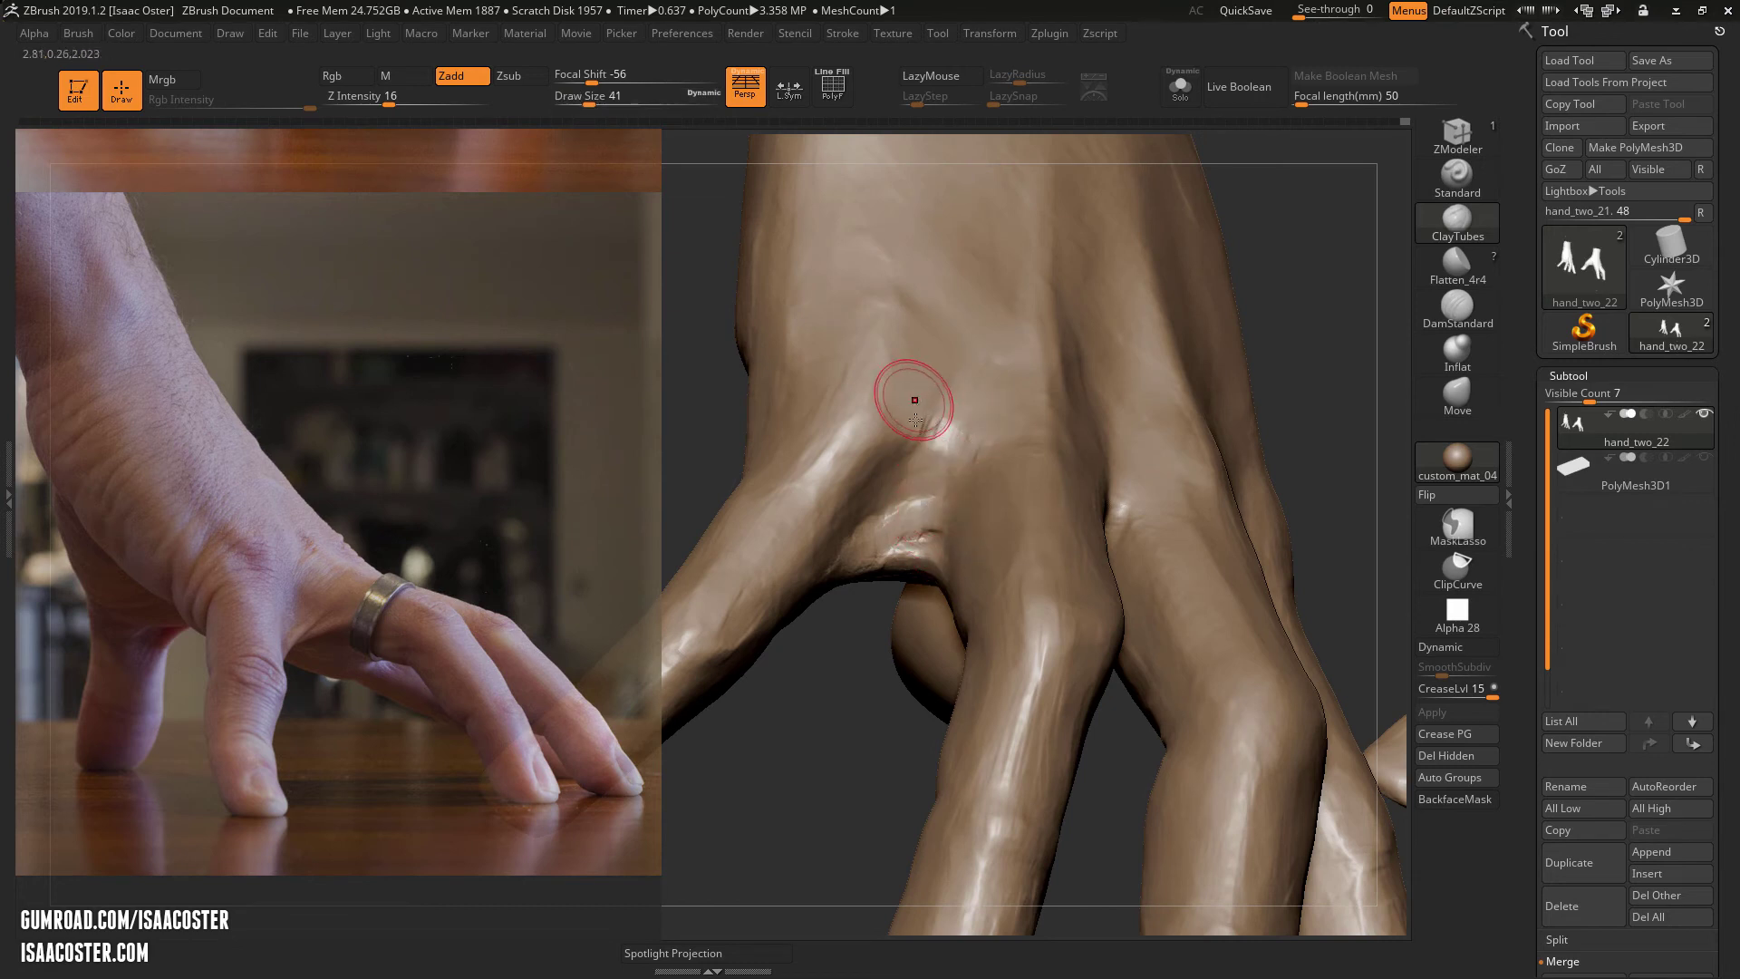
pyautogui.moveTo(901, 726)
pyautogui.mouseDown()
pyautogui.moveTo(762, 498)
pyautogui.moveTo(794, 465)
pyautogui.mouseUp()
# - Add skin folds over the little finger's knuckle and the adjoining webbing with ClayTubes at draw size 33
pyautogui.press('s')
pyautogui.moveTo(865, 394)
pyautogui.mouseDown()
pyautogui.moveTo(823, 357)
pyautogui.moveTo(861, 326)
pyautogui.moveTo(901, 221)
pyautogui.mouseUp()
pyautogui.moveTo(875, 733); pyautogui.dragTo(891, 738)
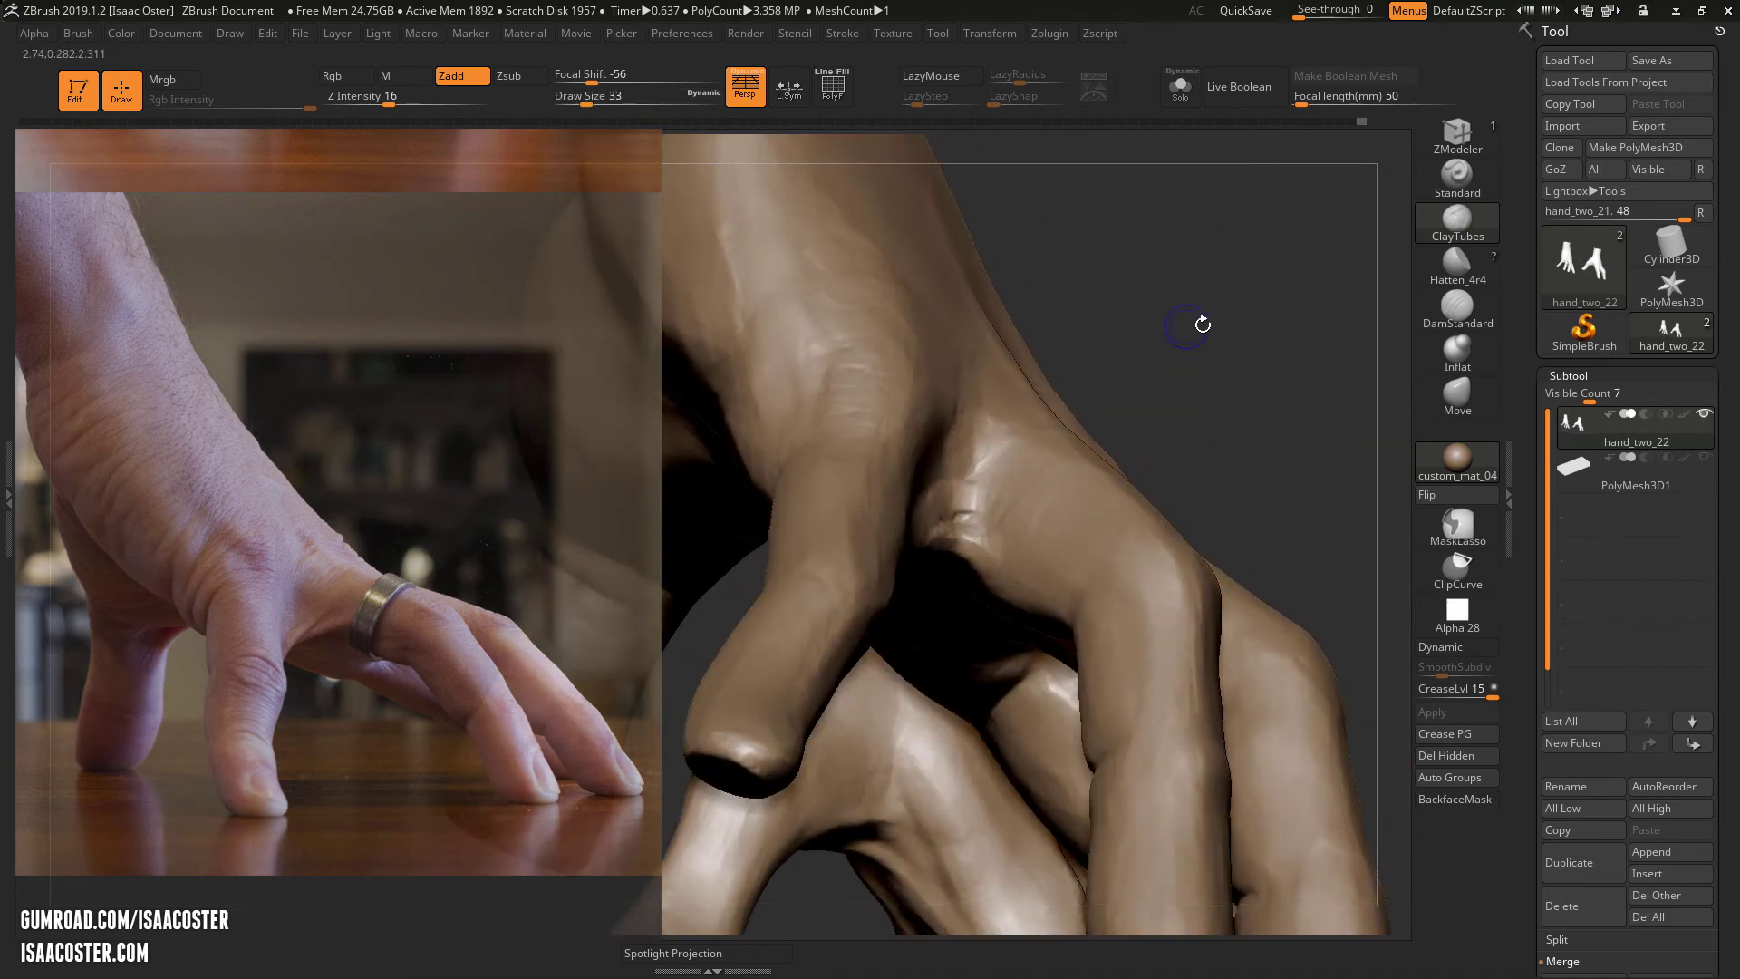
pyautogui.moveTo(1203, 324)
pyautogui.mouseDown()
pyautogui.moveTo(1344, 248)
pyautogui.moveTo(1216, 272)
pyautogui.mouseUp()
pyautogui.moveTo(997, 743); pyautogui.dragTo(930, 557)
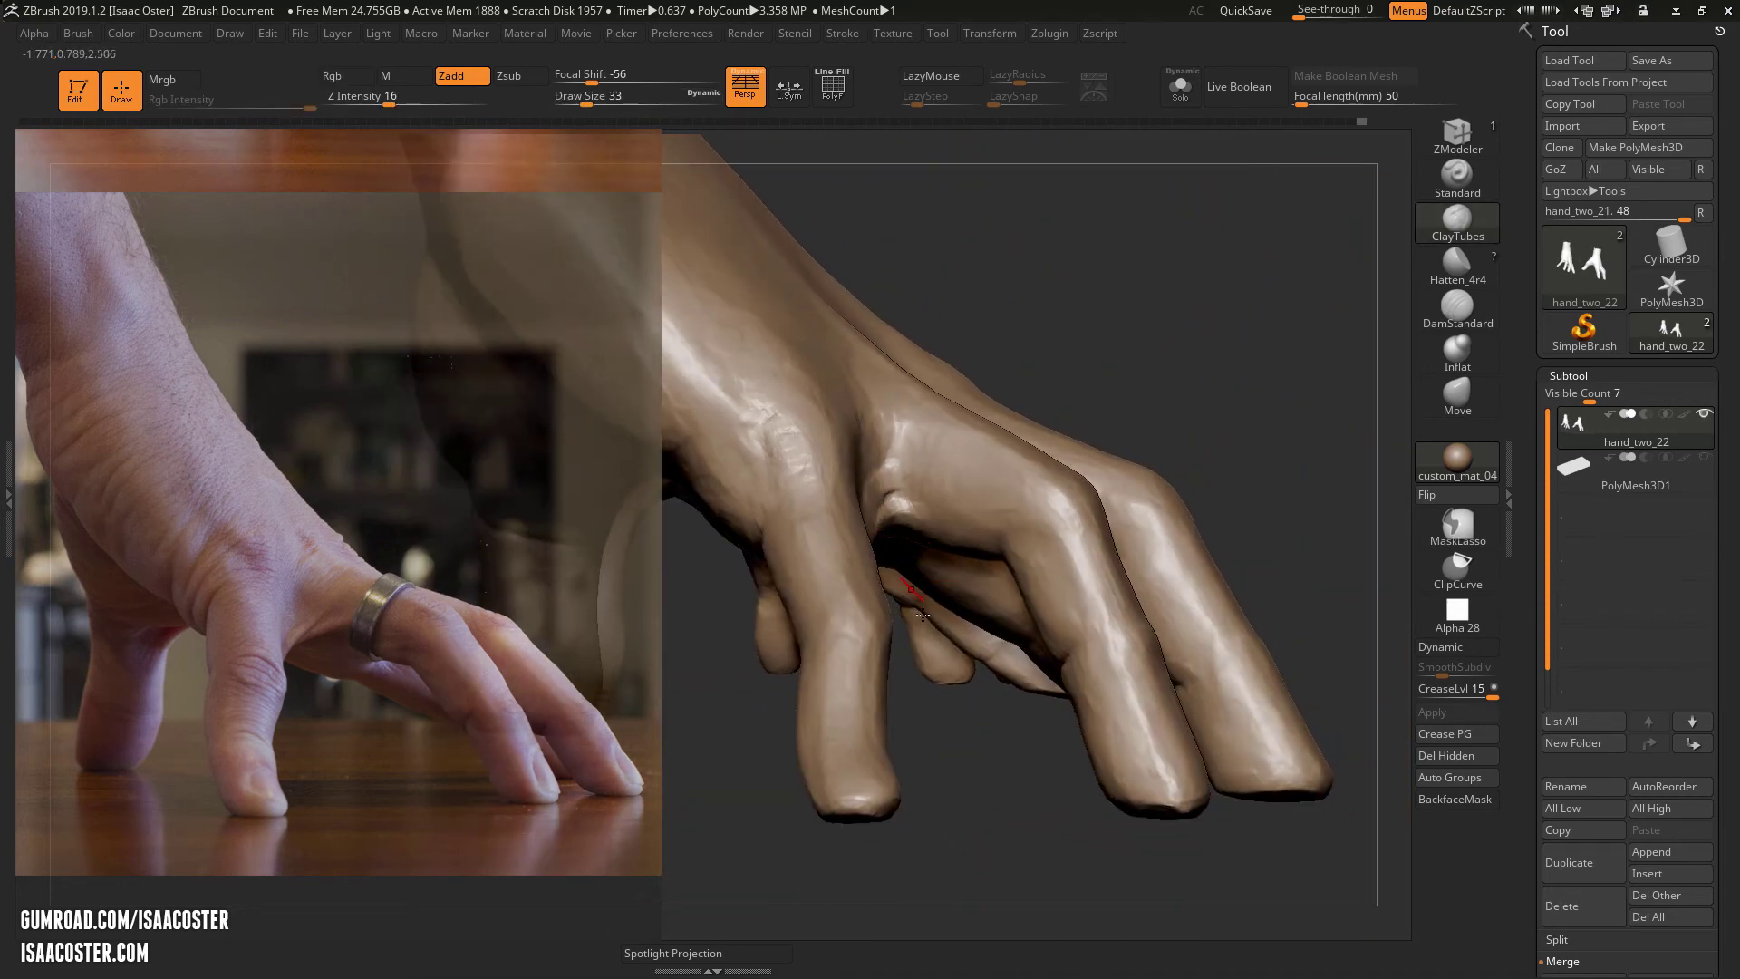
pyautogui.moveTo(1170, 291); pyautogui.dragTo(1282, 284)
# - Reshape the edge of the little-to-ring finger webbing at a lower subdivision level with the Move brush at draw size 68
pyautogui.click(1458, 394)
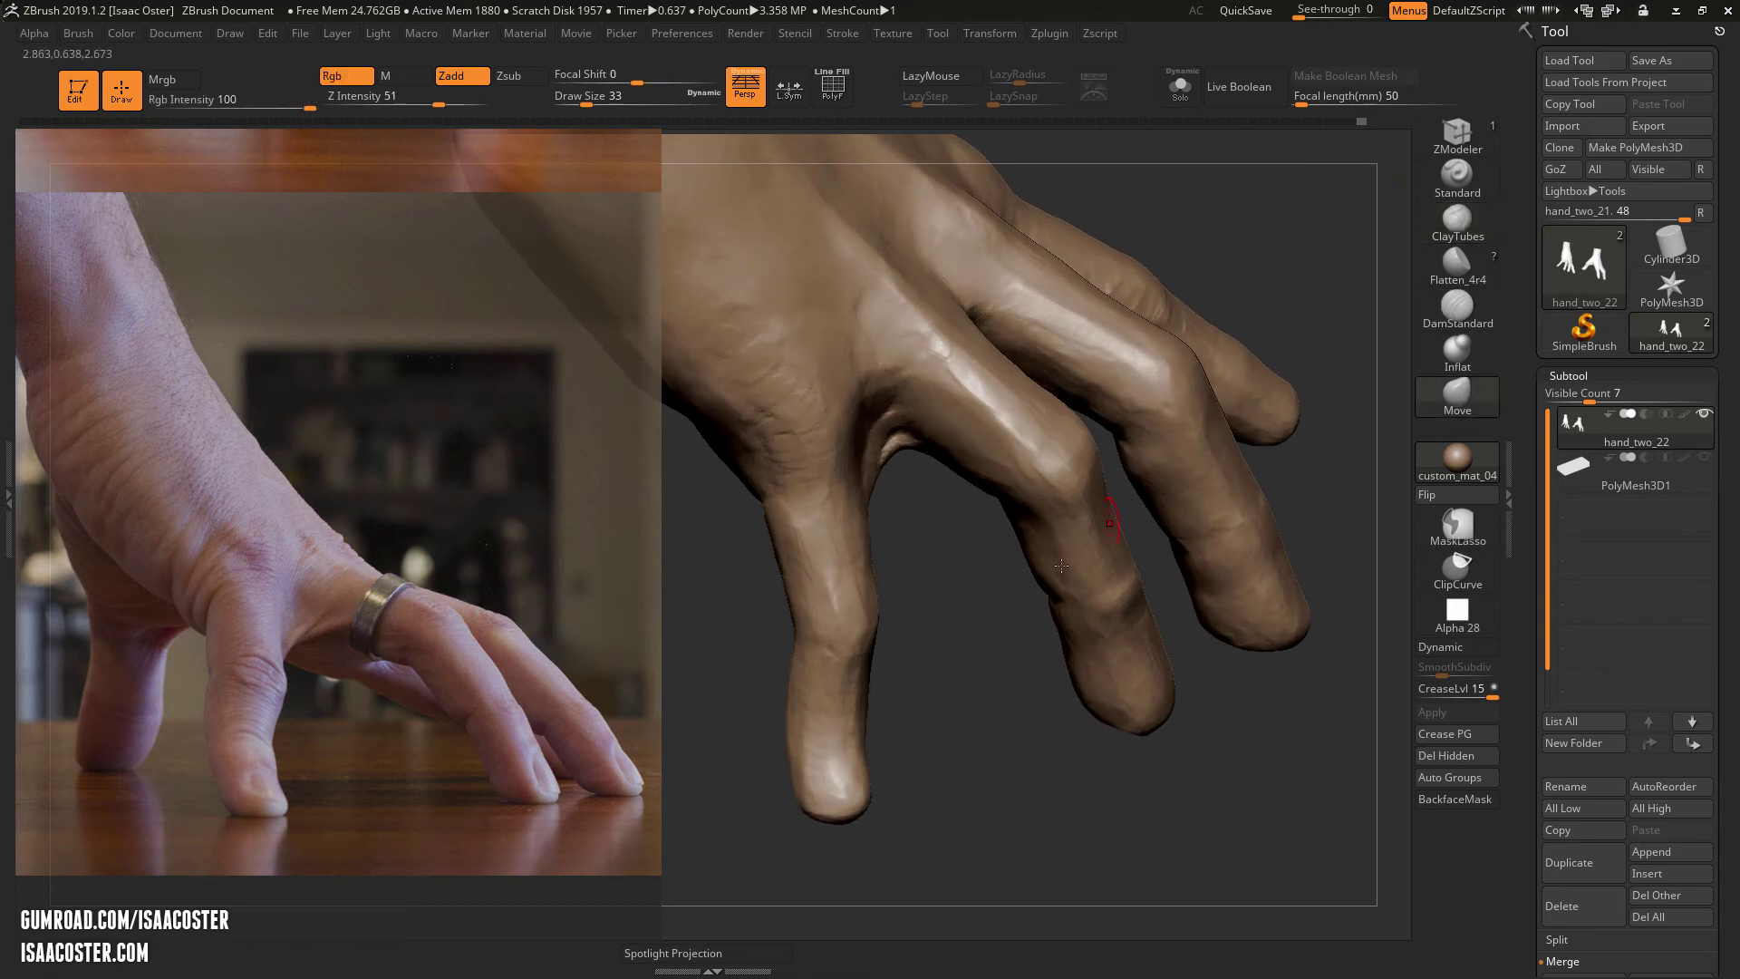
pyautogui.press('s')
pyautogui.moveTo(992, 549); pyautogui.dragTo(1003, 549)
pyautogui.hotkey('shift', 'd')
pyautogui.hotkey('shift', 'd')
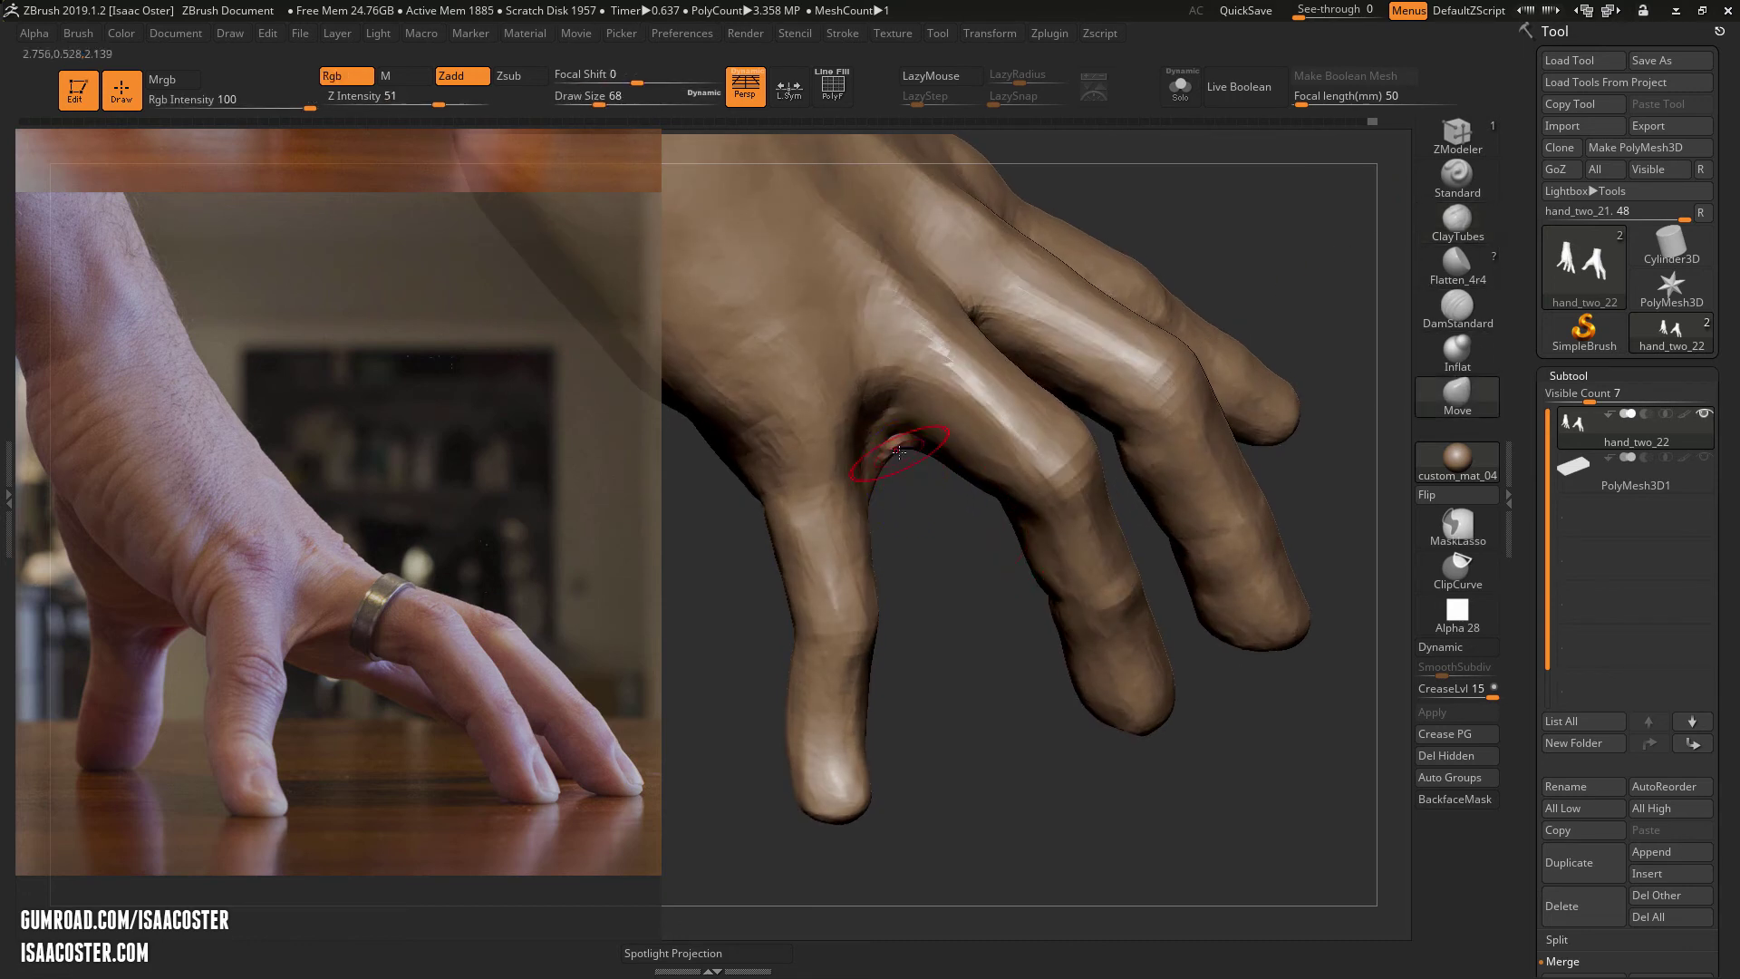
pyautogui.moveTo(894, 445); pyautogui.dragTo(903, 452)
pyautogui.hotkey('shift', 'd')
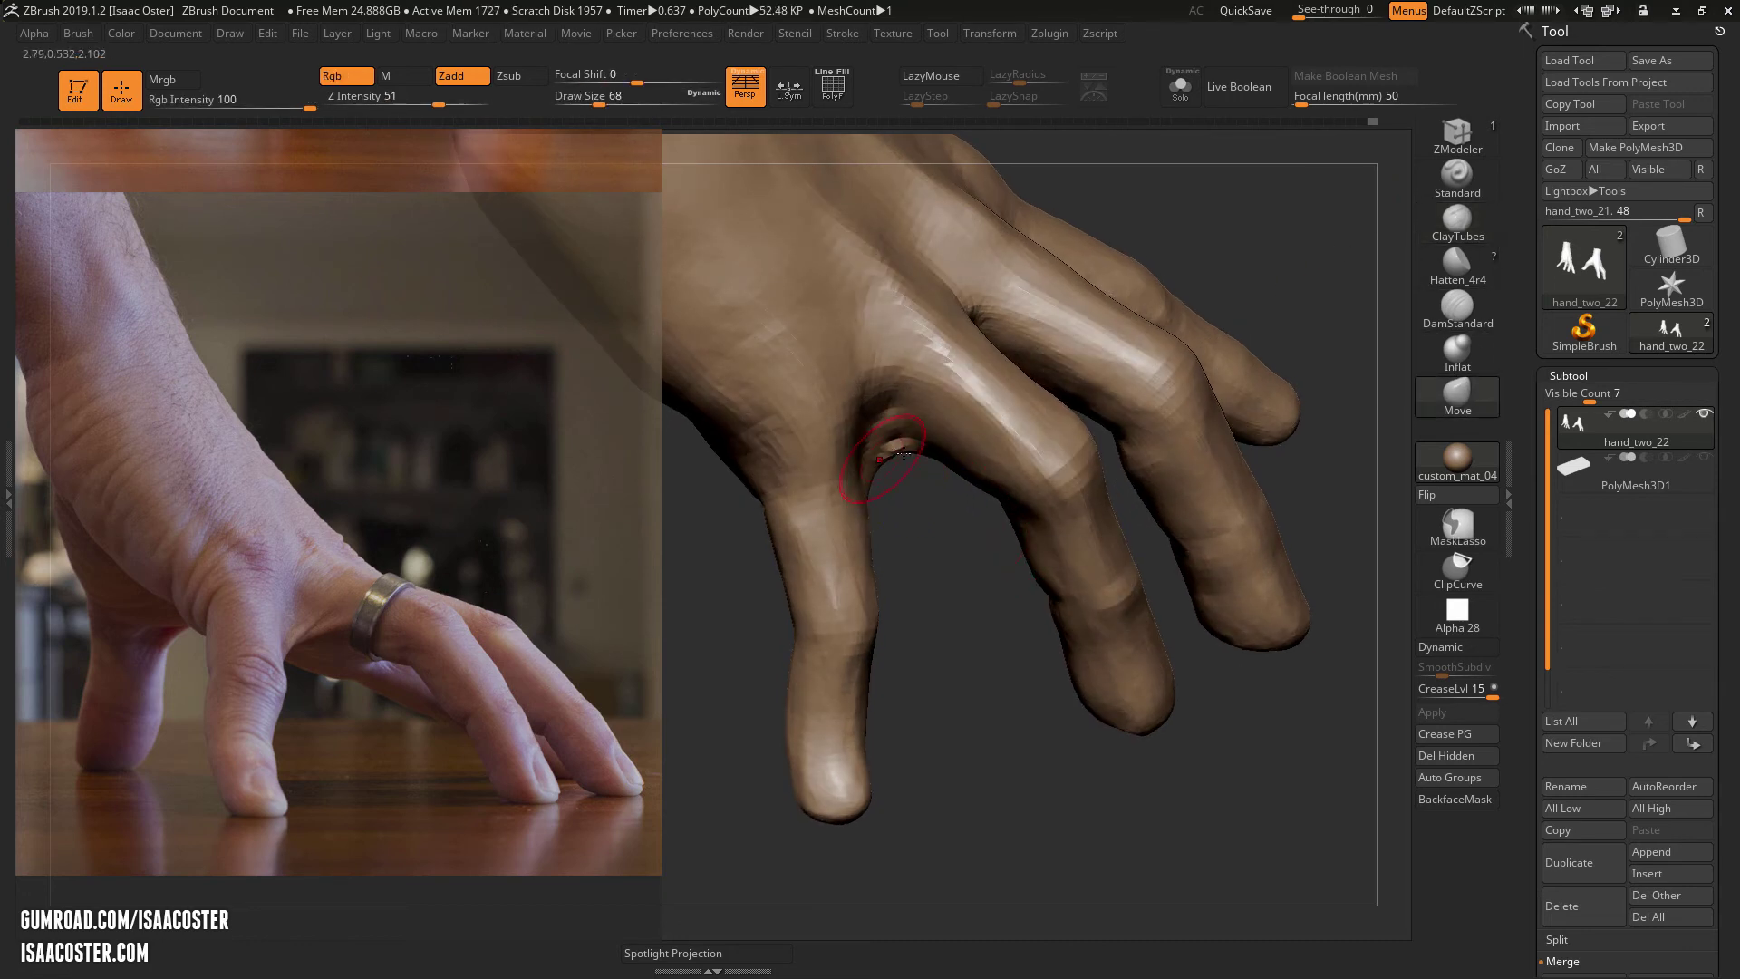
pyautogui.moveTo(965, 655)
pyautogui.mouseDown()
pyautogui.moveTo(1231, 296)
pyautogui.moveTo(1223, 381)
pyautogui.moveTo(1287, 362)
pyautogui.mouseUp()
pyautogui.press('d')
# - Carve skin creases running from the webbing onto the ring finger's base with DamStandard at draw size 35, using Z intensities 6 and 12
pyautogui.click(1457, 308)
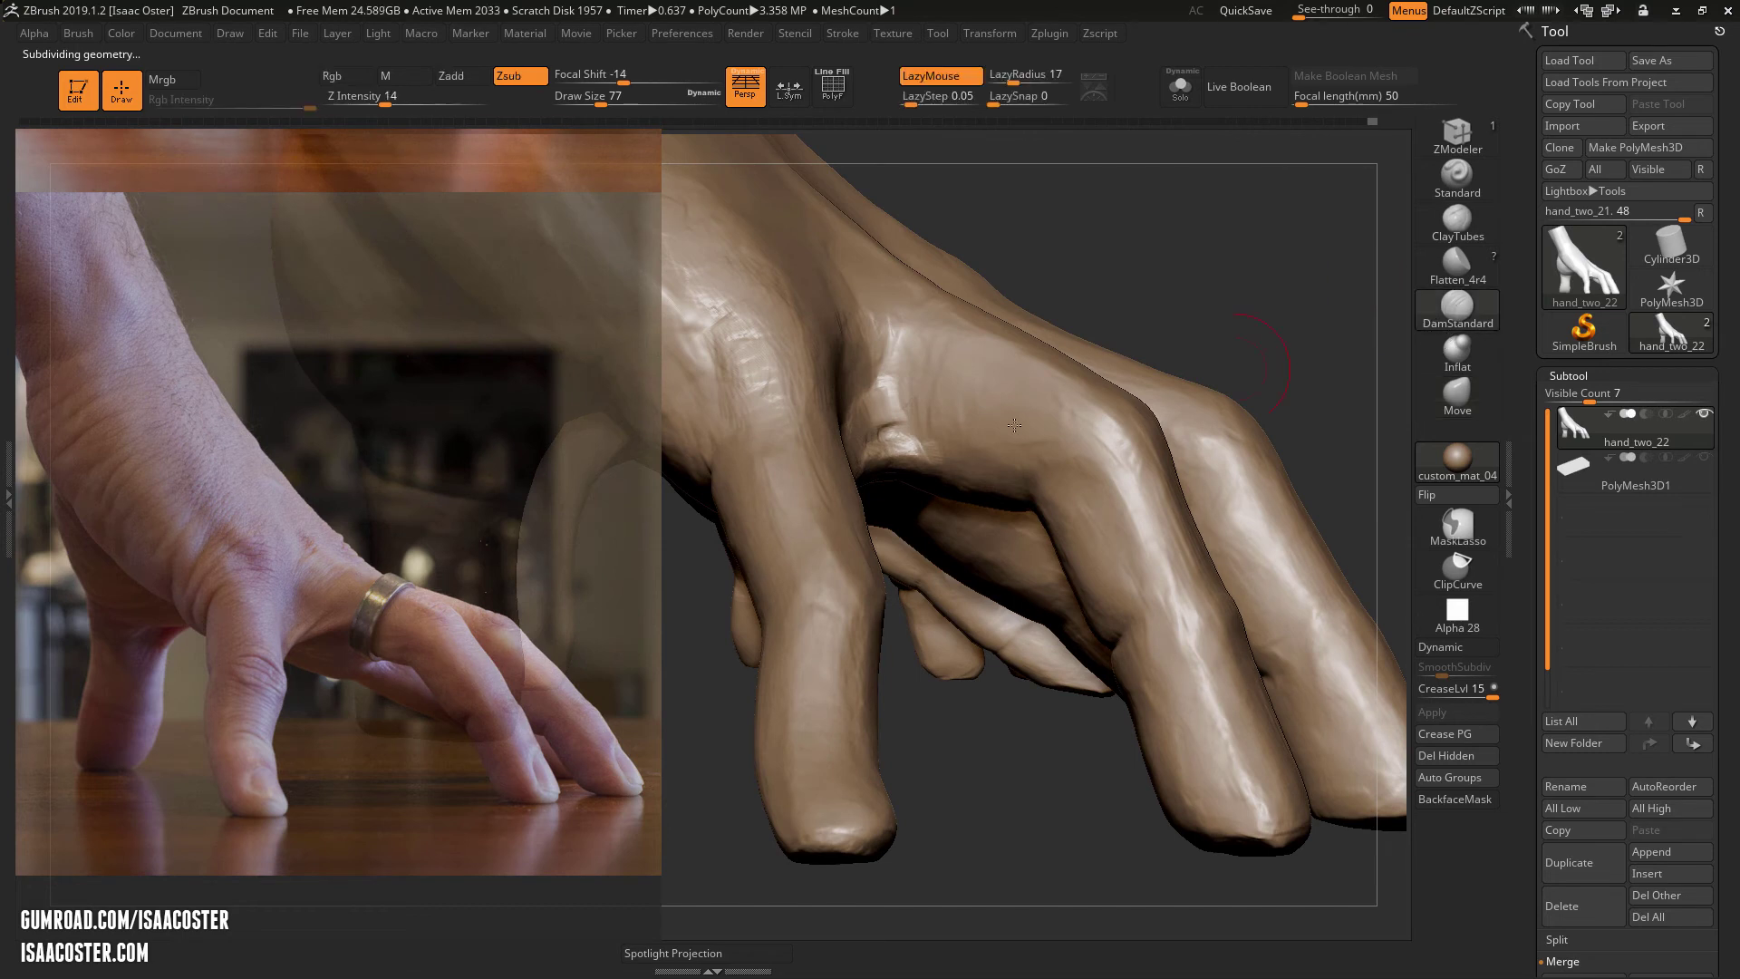
pyautogui.press('s')
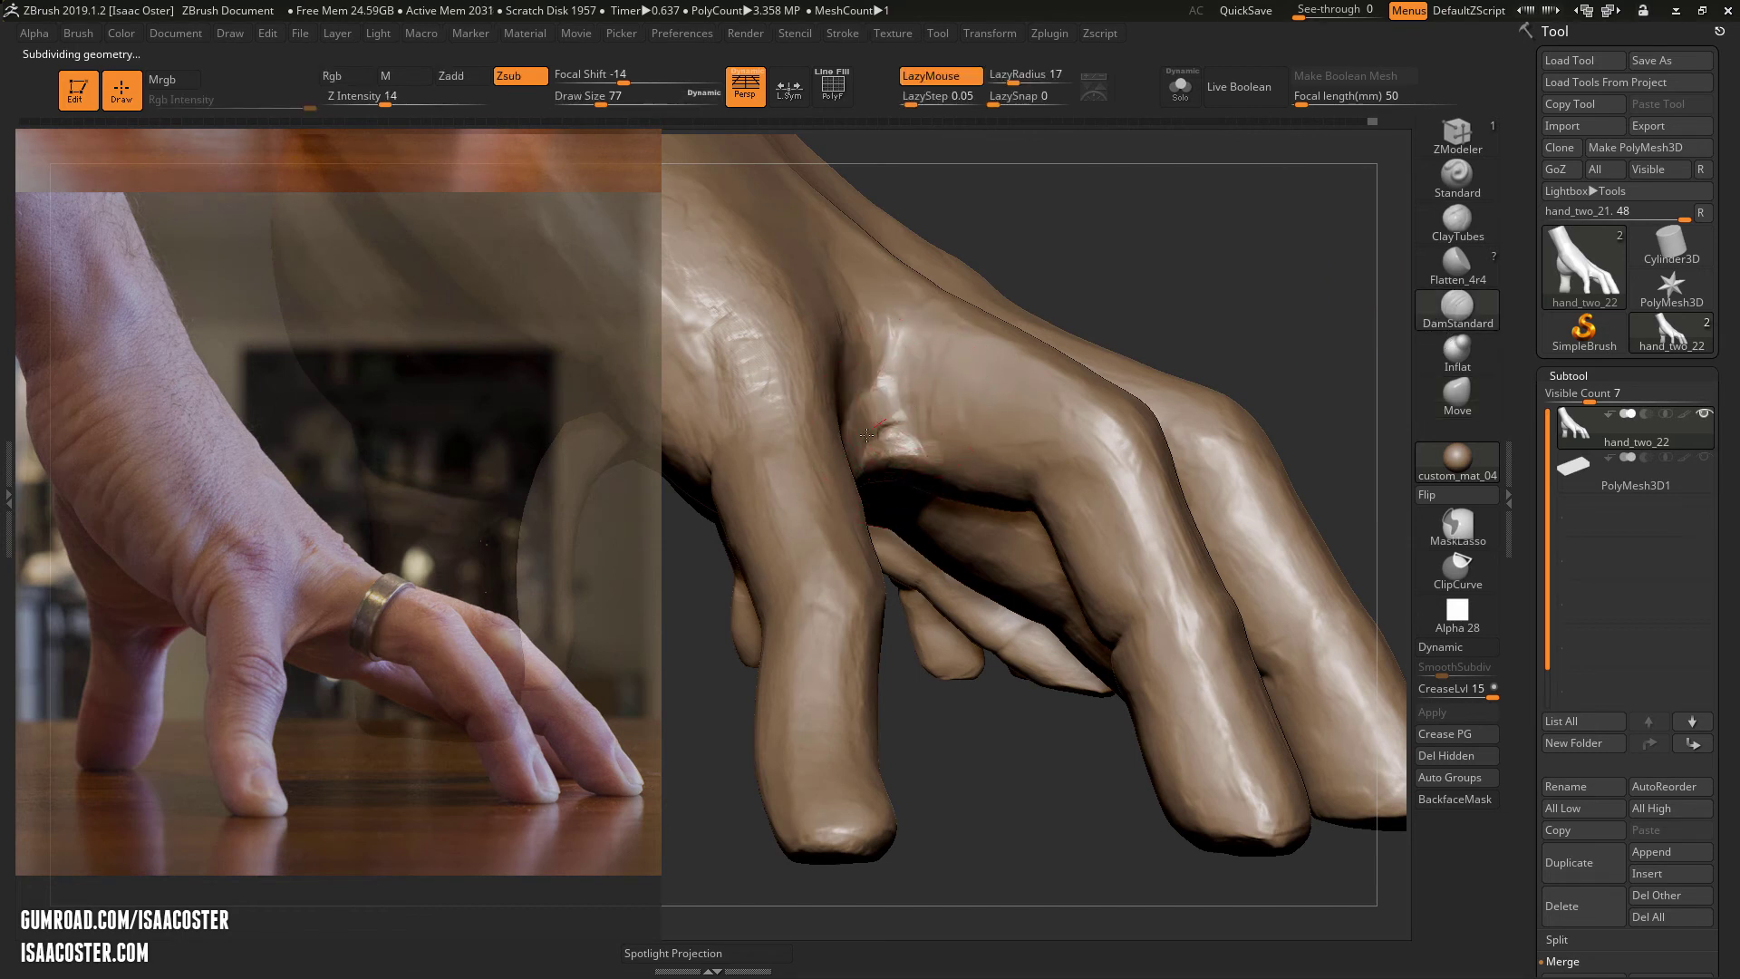
pyautogui.press('s')
pyautogui.moveTo(921, 404); pyautogui.dragTo(907, 404)
pyautogui.moveTo(922, 402)
pyautogui.mouseDown()
pyautogui.moveTo(875, 434)
pyautogui.moveTo(881, 414)
pyautogui.mouseUp()
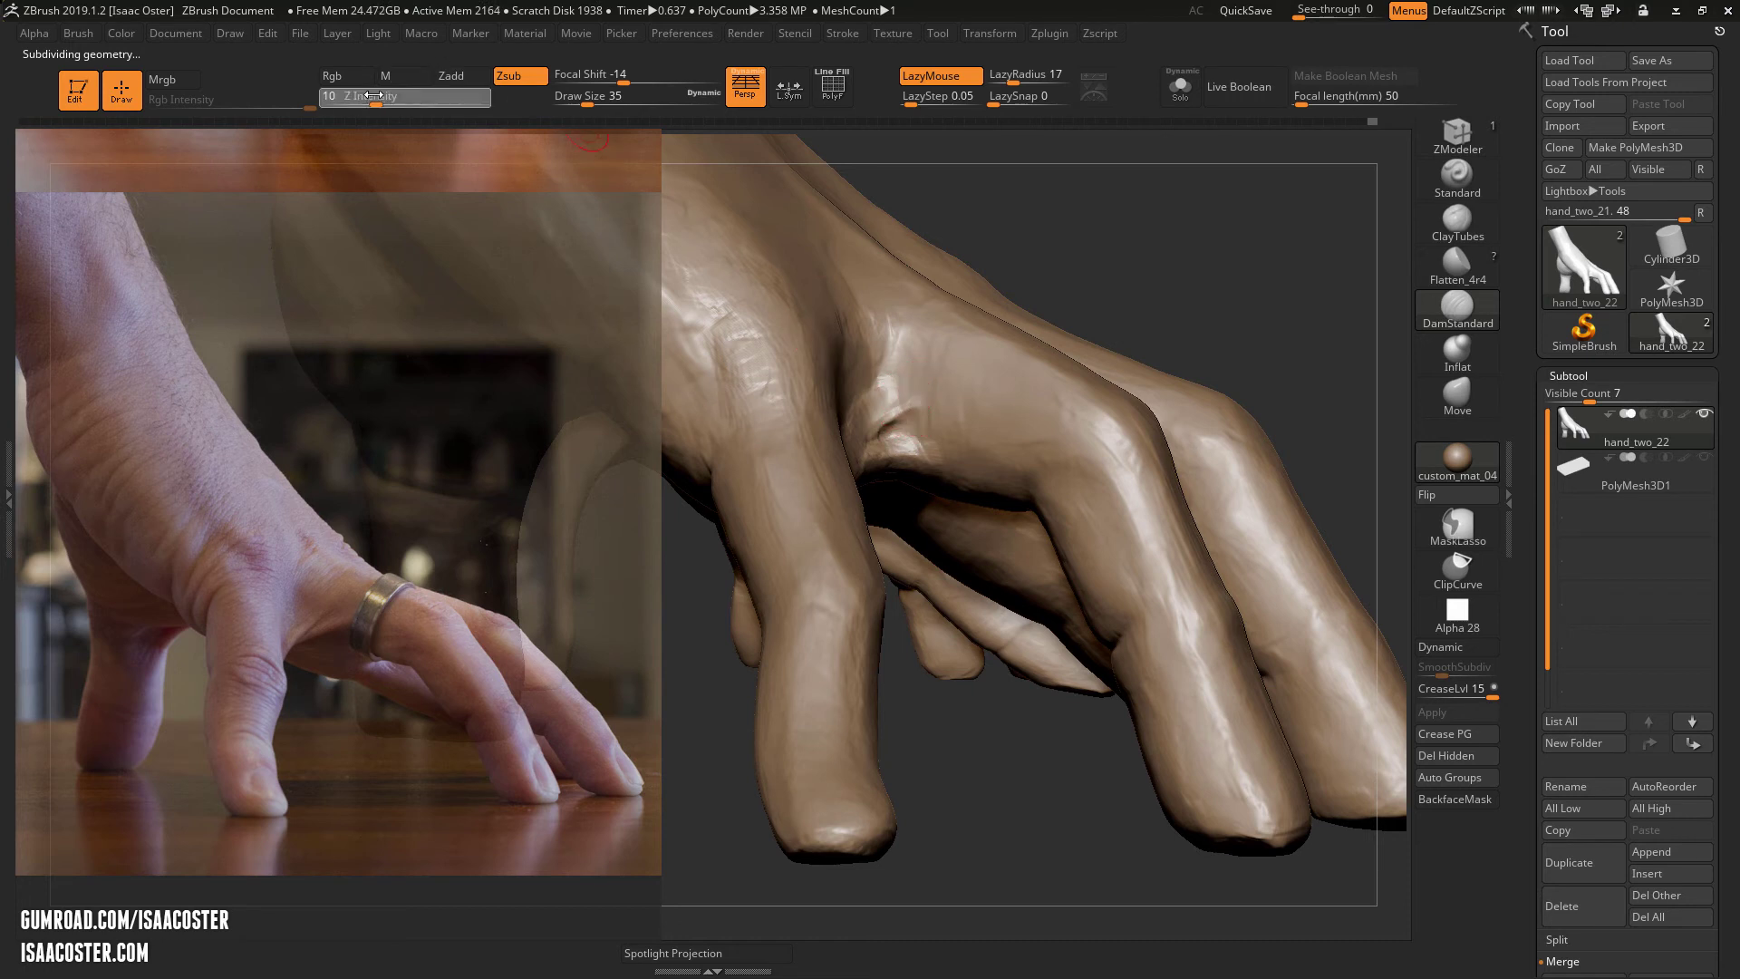
pyautogui.moveTo(386, 102); pyautogui.dragTo(364, 101)
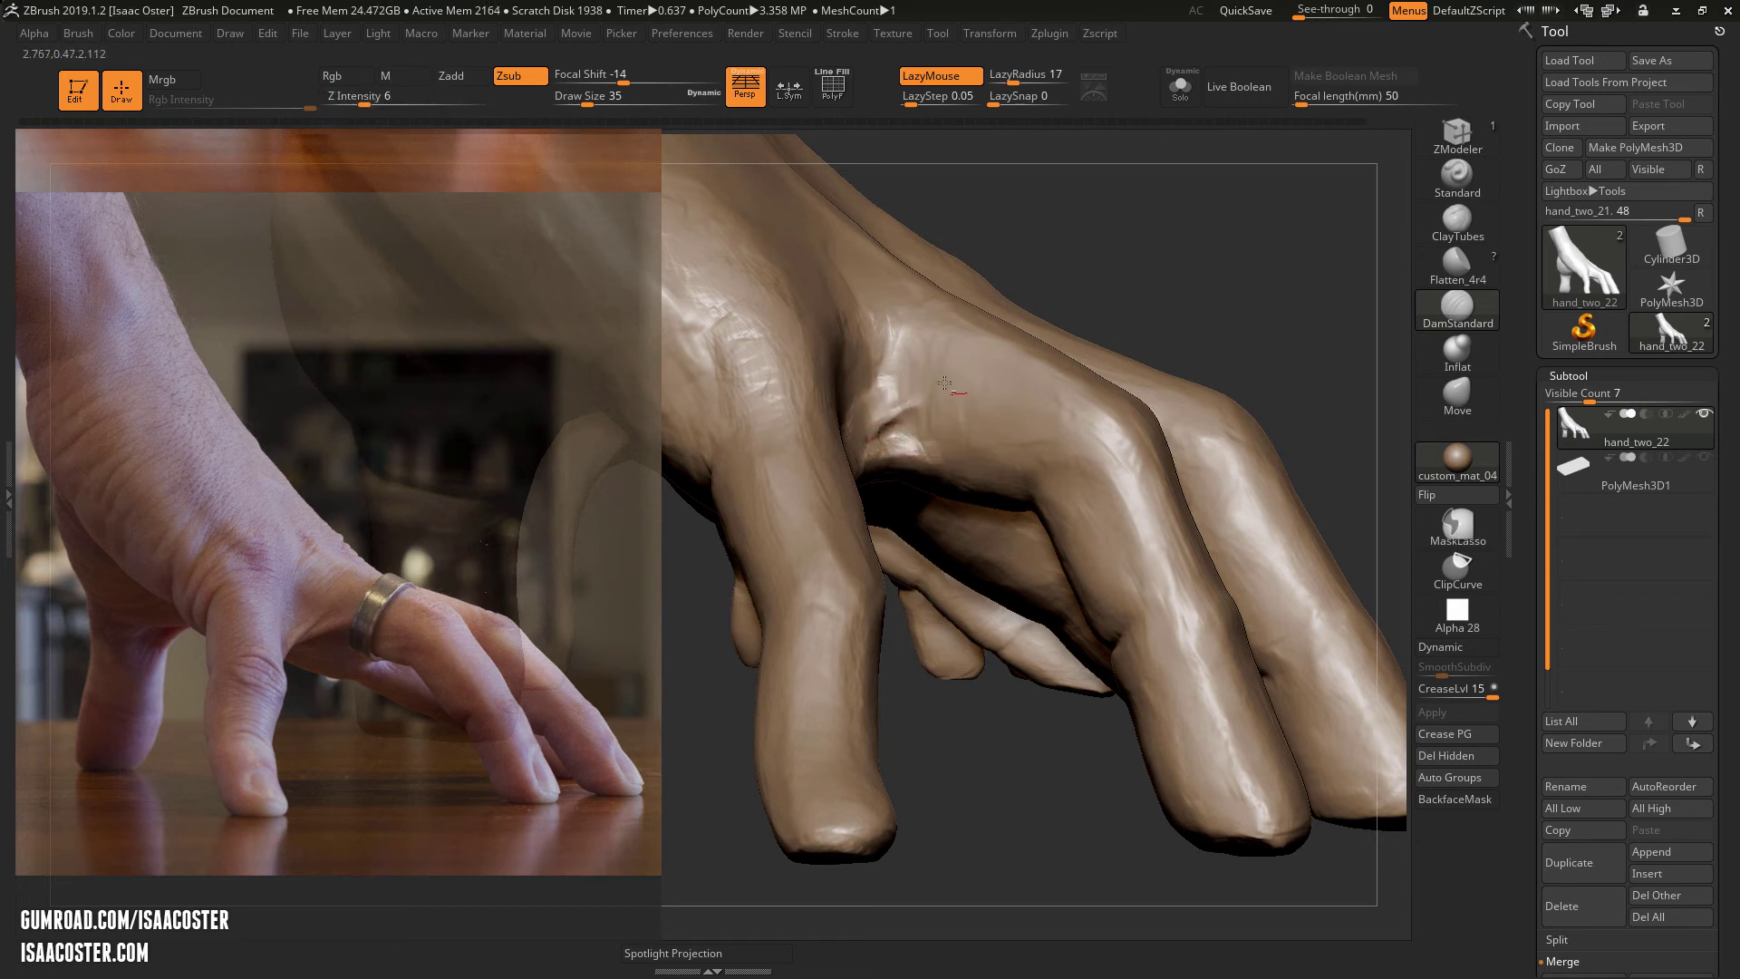
pyautogui.click(381, 102)
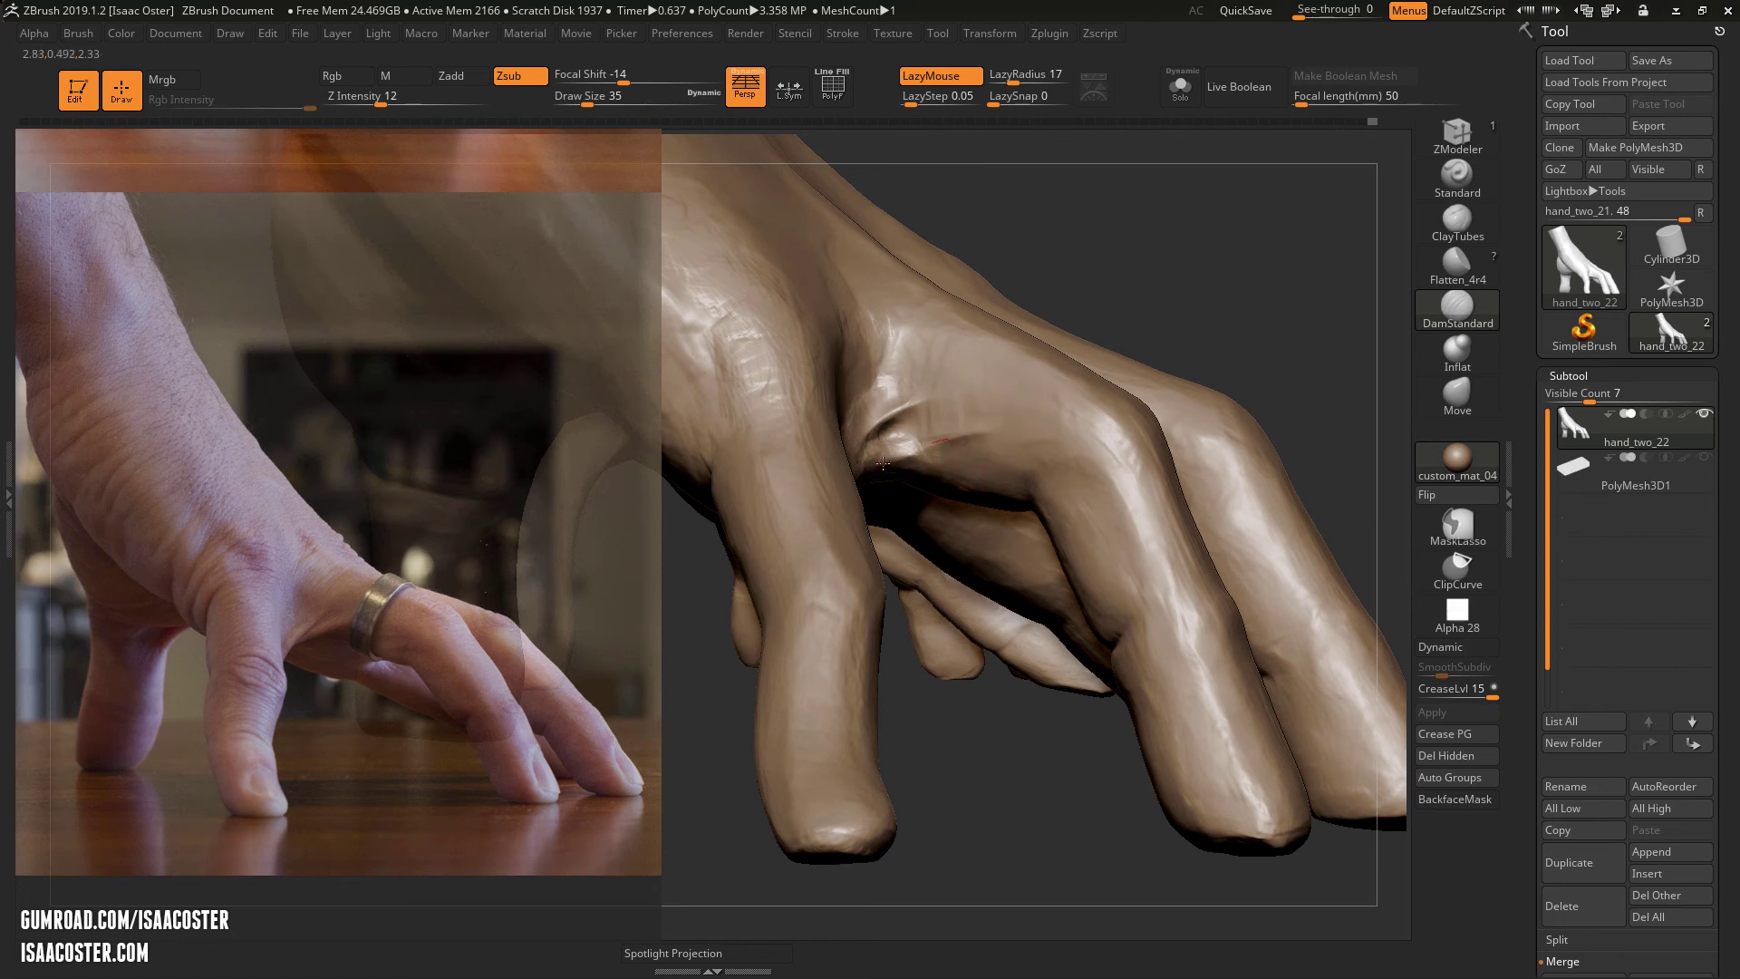
pyautogui.moveTo(882, 463); pyautogui.dragTo(1017, 426)
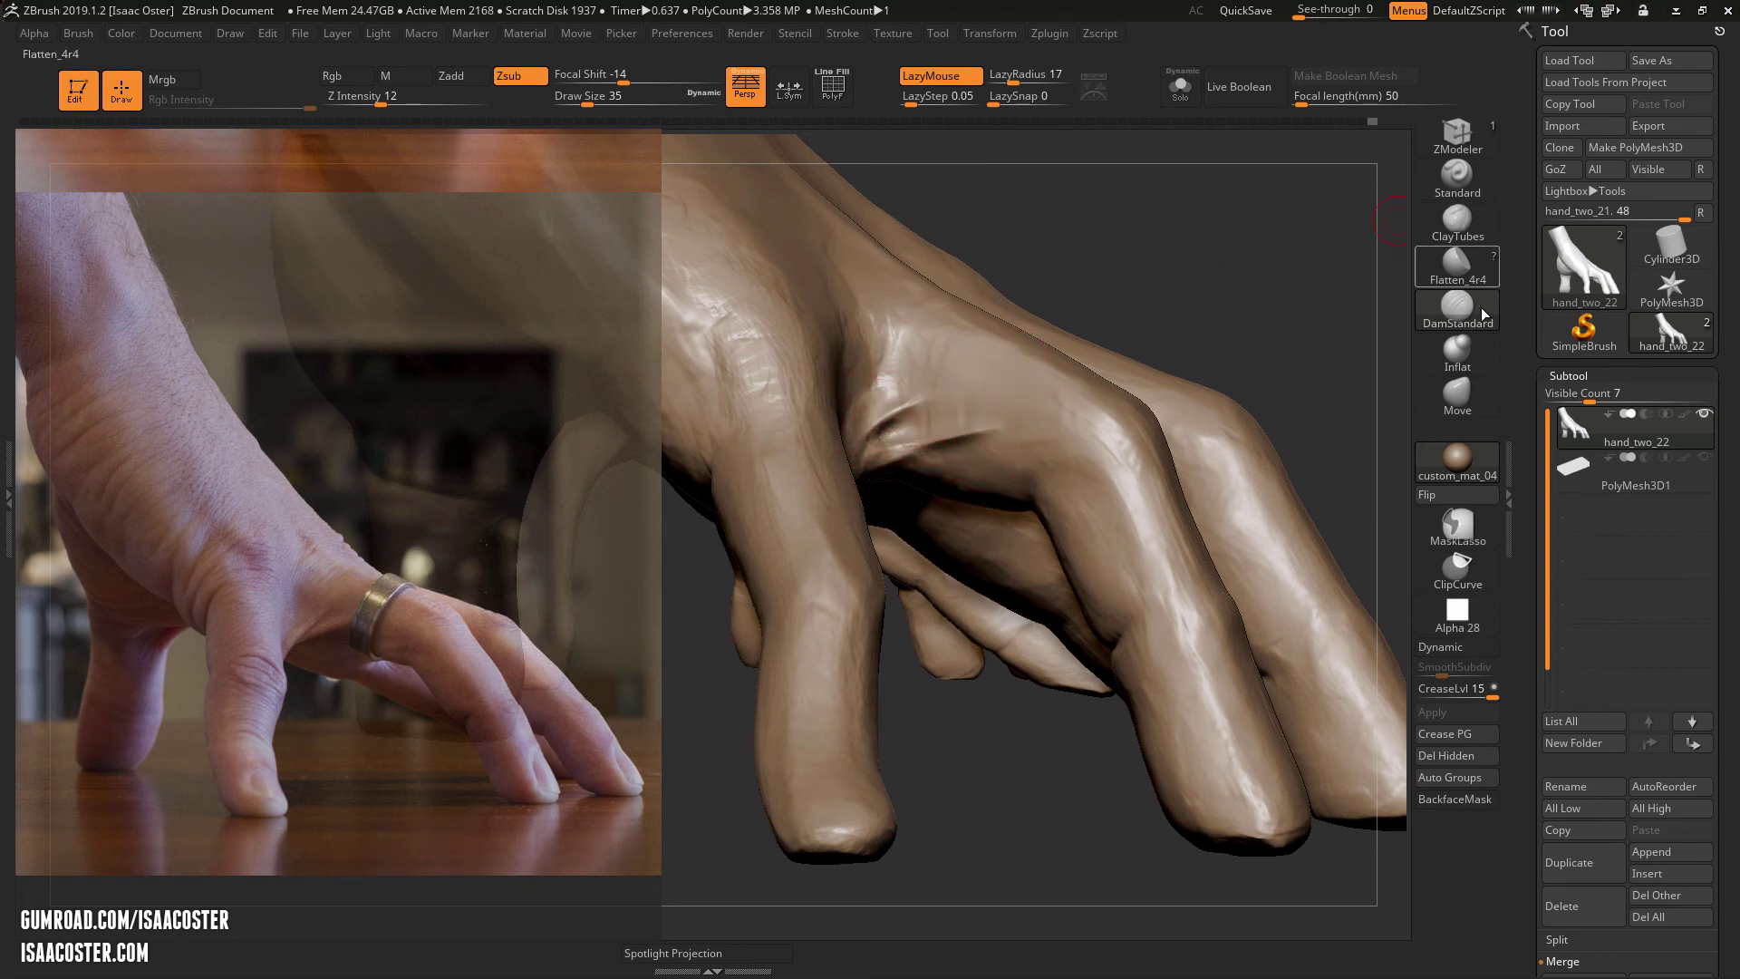
# - Adjust the webbing's curve from the palm side at a lower subdivision level with the Move brush, reducing the draw size to 83
pyautogui.click(1446, 397)
pyautogui.moveTo(1218, 278); pyautogui.dragTo(1171, 186)
pyautogui.press('s')
pyautogui.moveTo(881, 464); pyautogui.dragTo(917, 466)
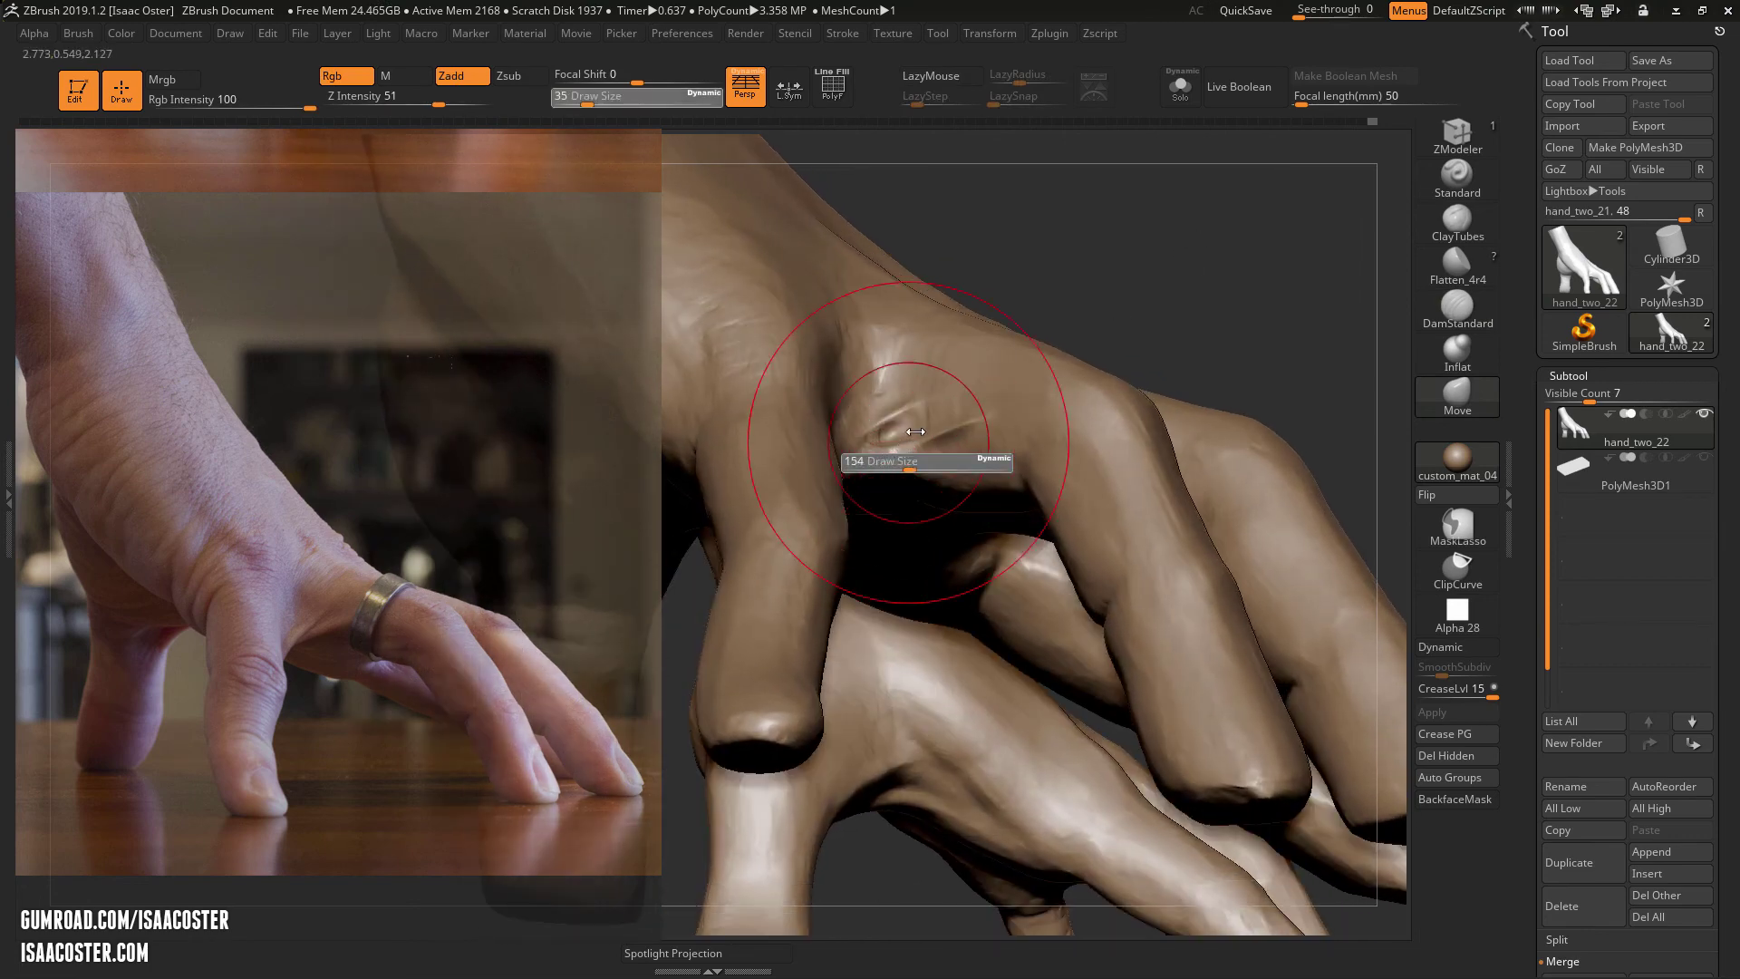
pyautogui.moveTo(1169, 272)
pyautogui.mouseDown()
pyautogui.moveTo(1164, 344)
pyautogui.moveTo(1133, 195)
pyautogui.mouseUp()
pyautogui.press('s')
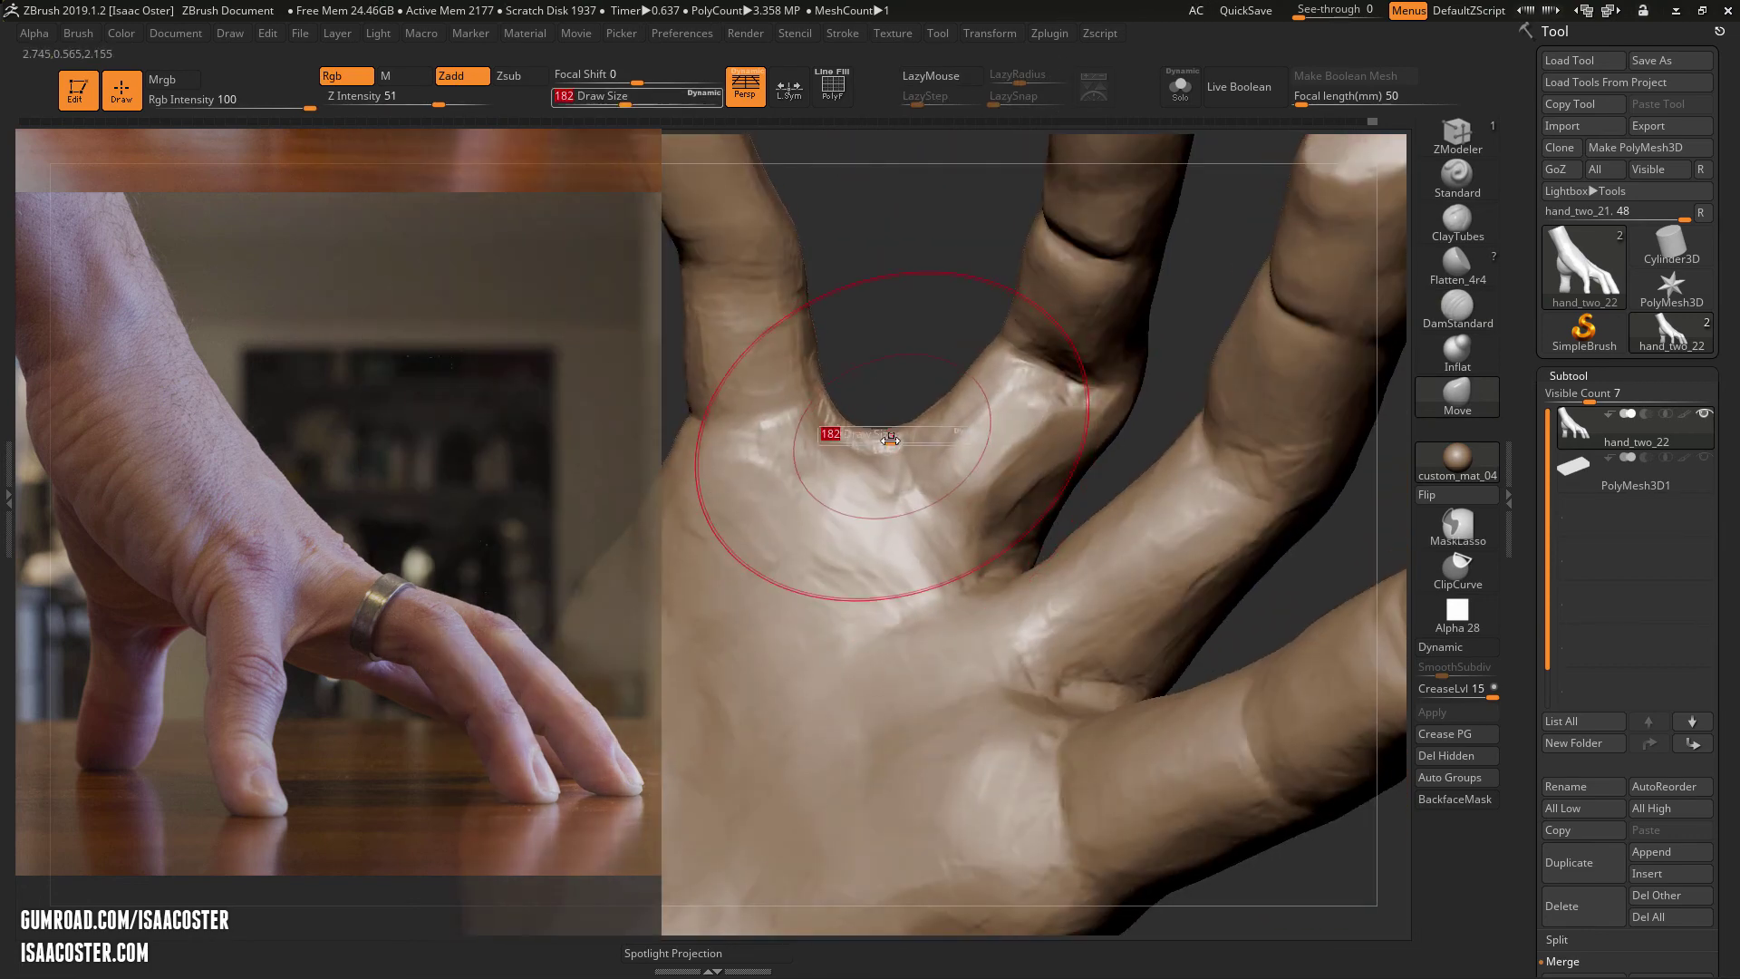
pyautogui.press('s')
pyautogui.moveTo(915, 431); pyautogui.dragTo(893, 432)
pyautogui.hotkey('shift', 'd')
pyautogui.hotkey('shift', 'd')
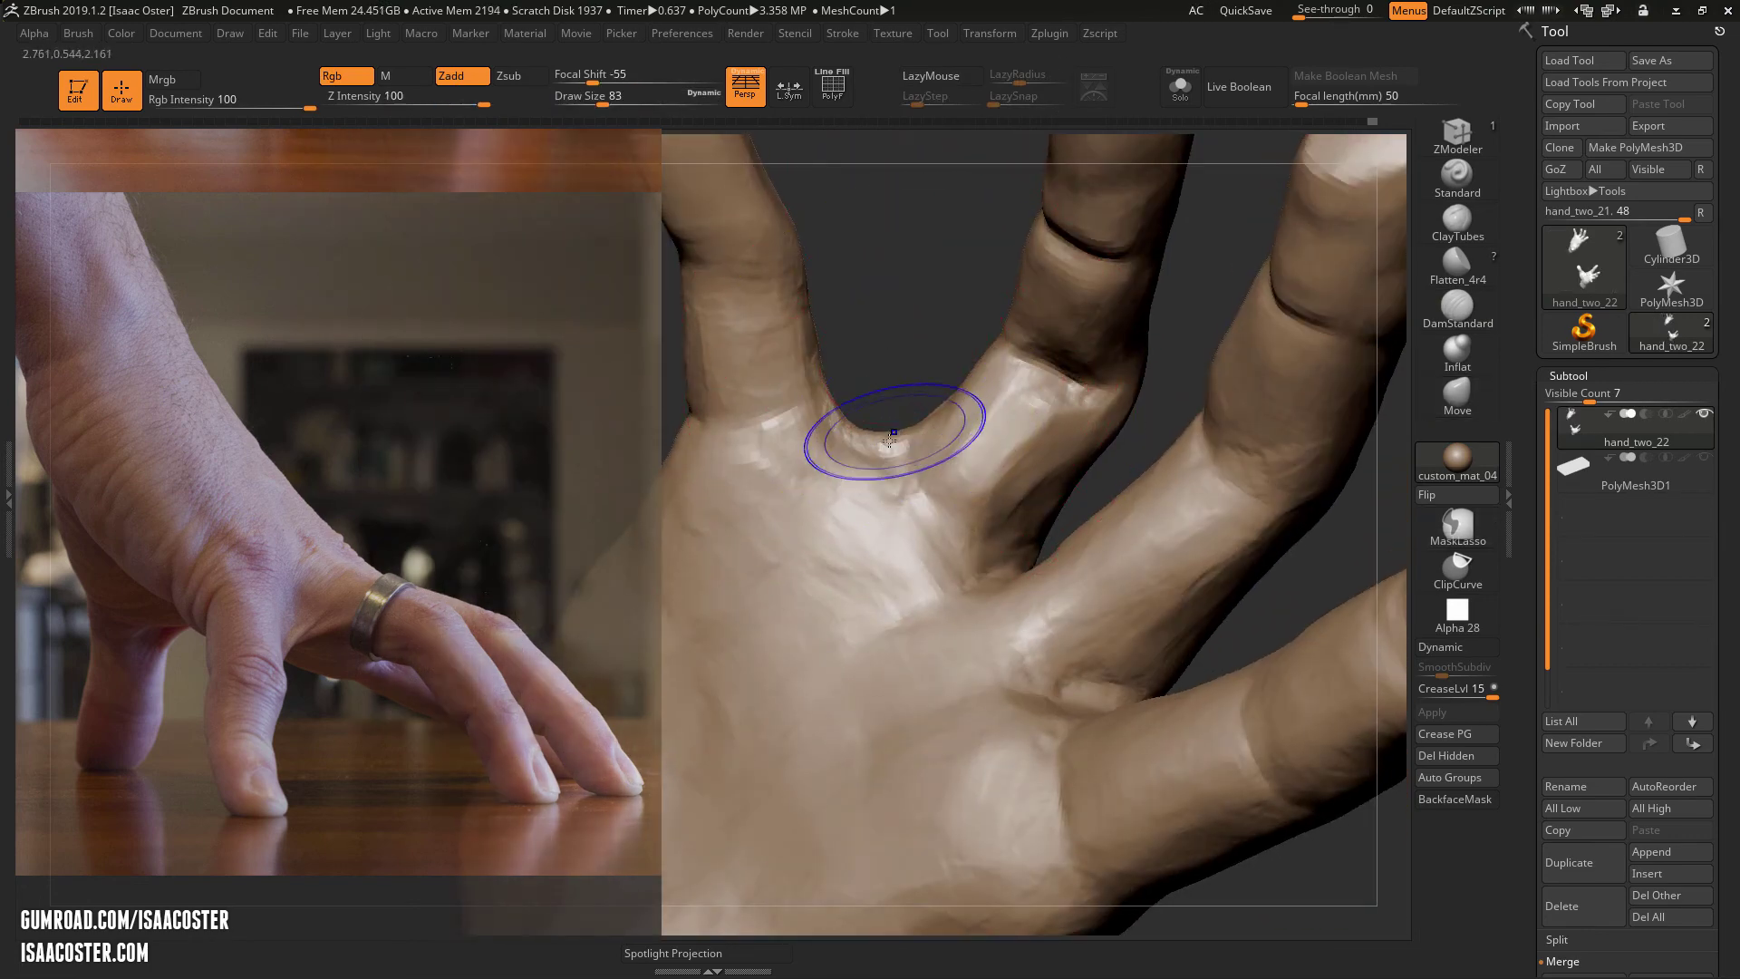
pyautogui.moveTo(892, 371); pyautogui.dragTo(921, 629)
pyautogui.press('d')
# - Build up small folds between the webbing creases with ClayTubes at draw sizes 14, 18 and 41
pyautogui.click(1457, 221)
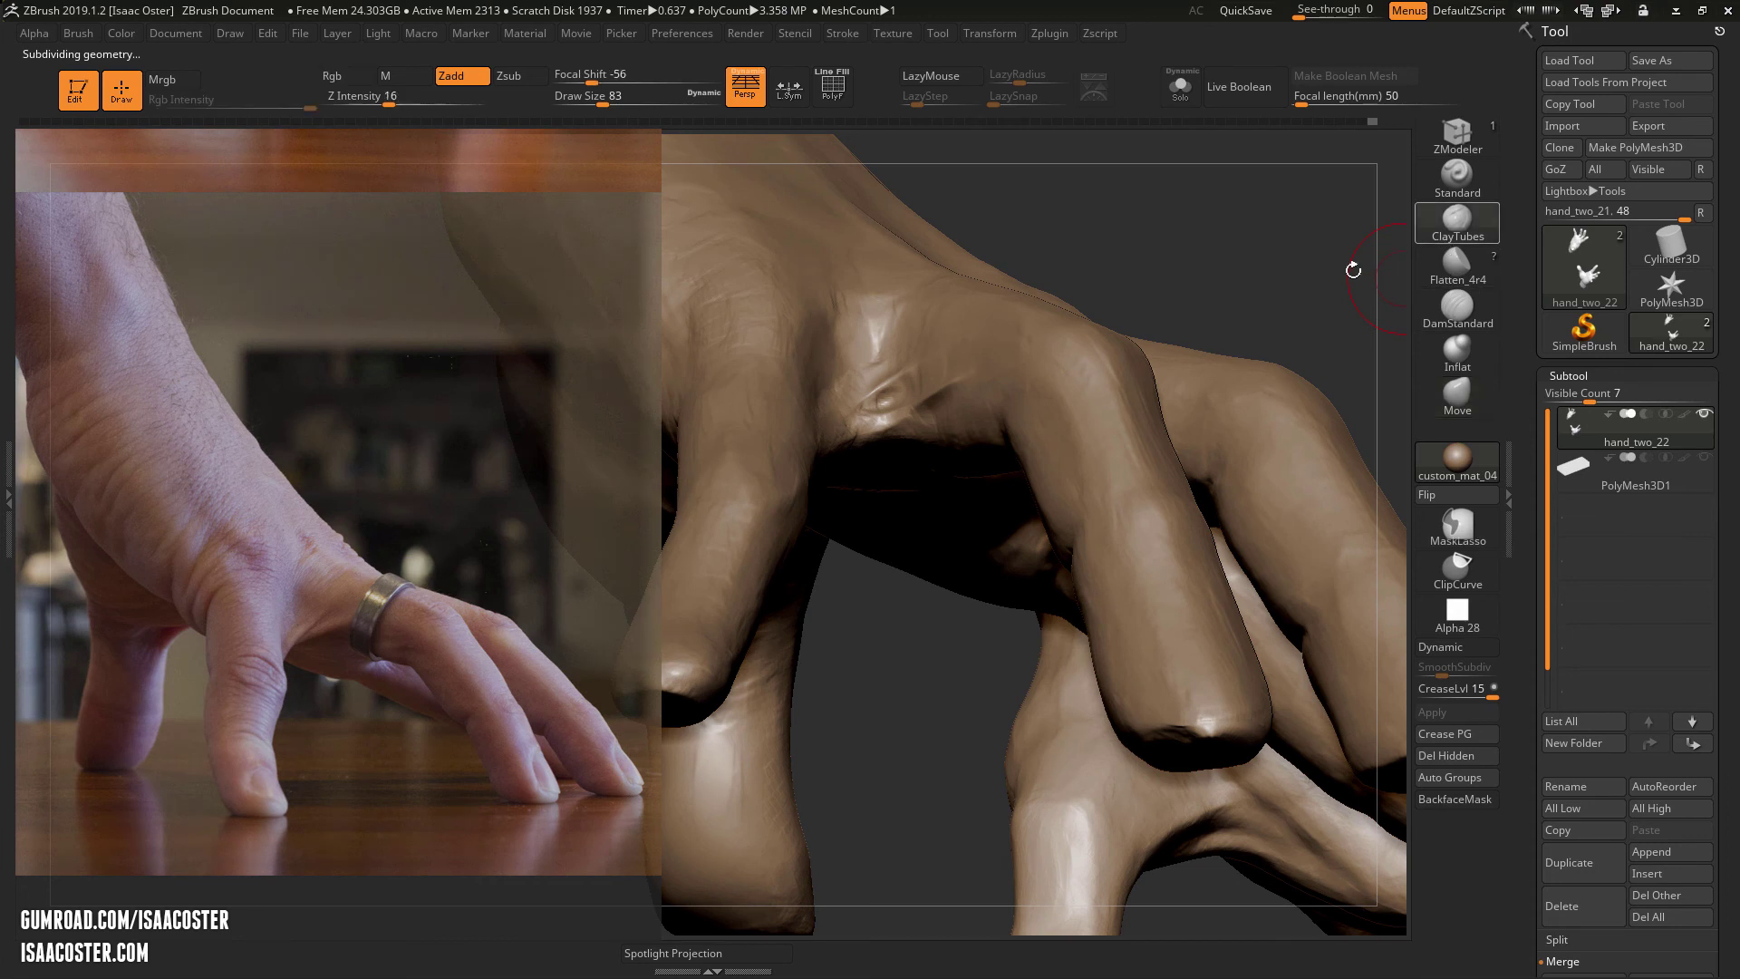
pyautogui.press('s')
pyautogui.moveTo(886, 392); pyautogui.dragTo(860, 396)
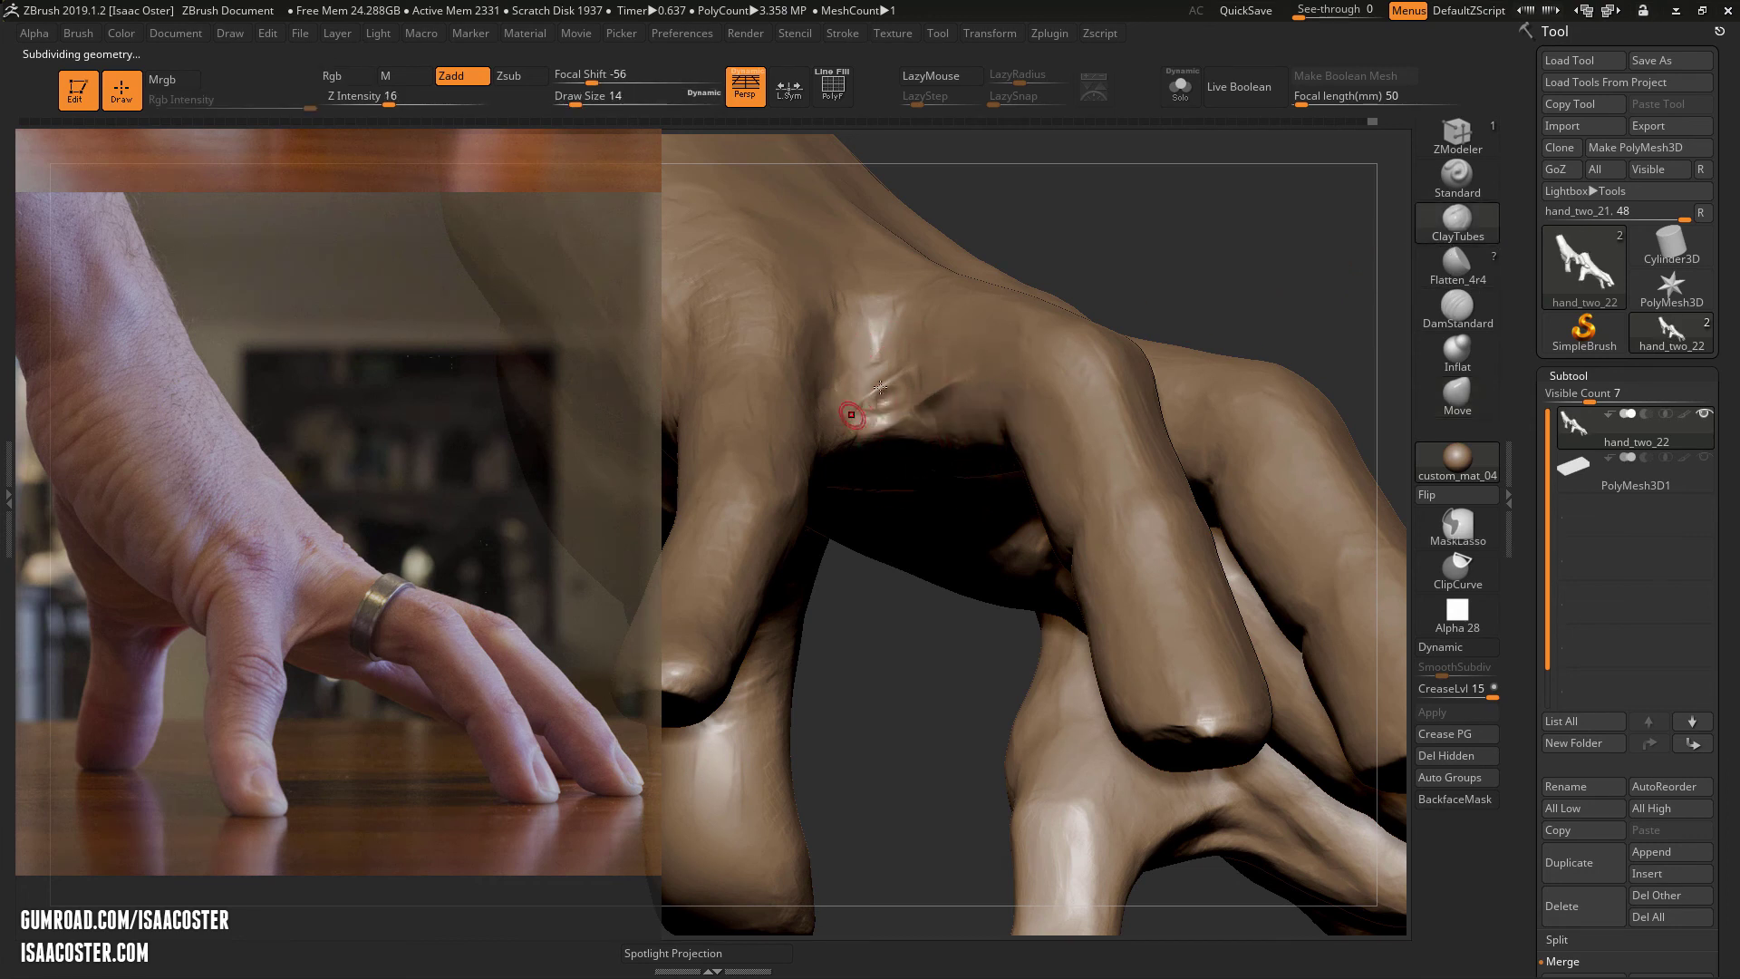
pyautogui.moveTo(880, 387); pyautogui.dragTo(852, 435, button='right')
pyautogui.press(']')
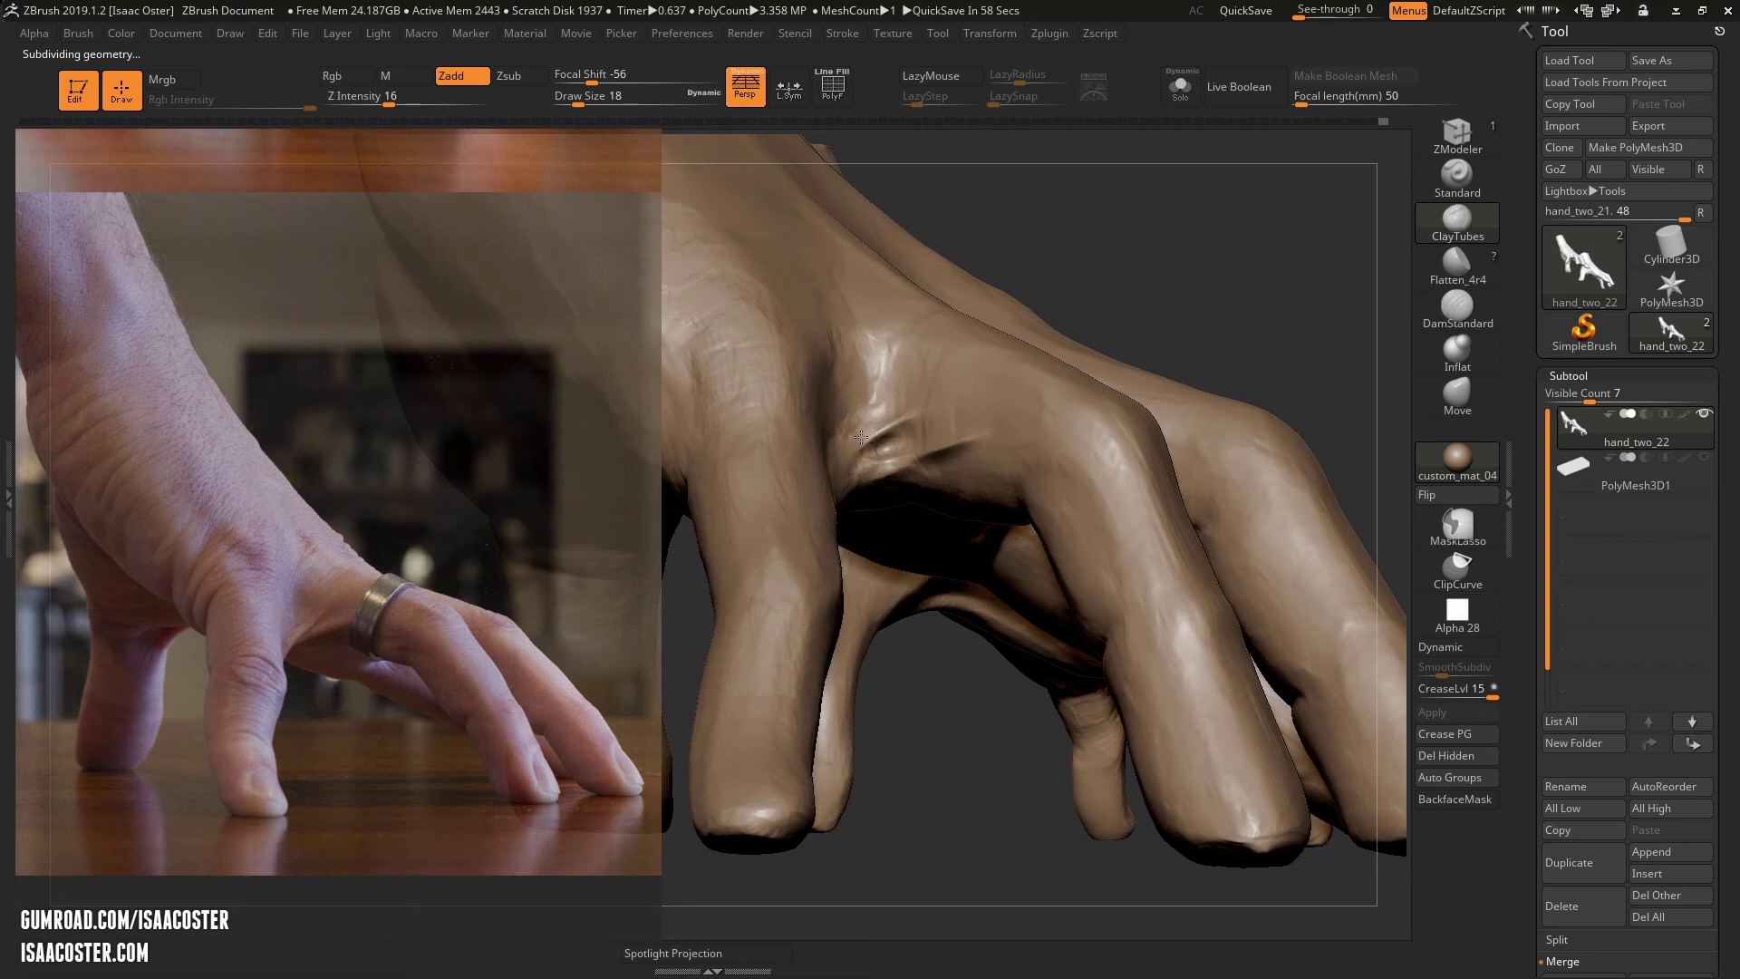
pyautogui.keyDown('ctrl'); pyautogui.moveTo(860, 437); pyautogui.dragTo(845, 444, button='right'); pyautogui.keyUp('ctrl')
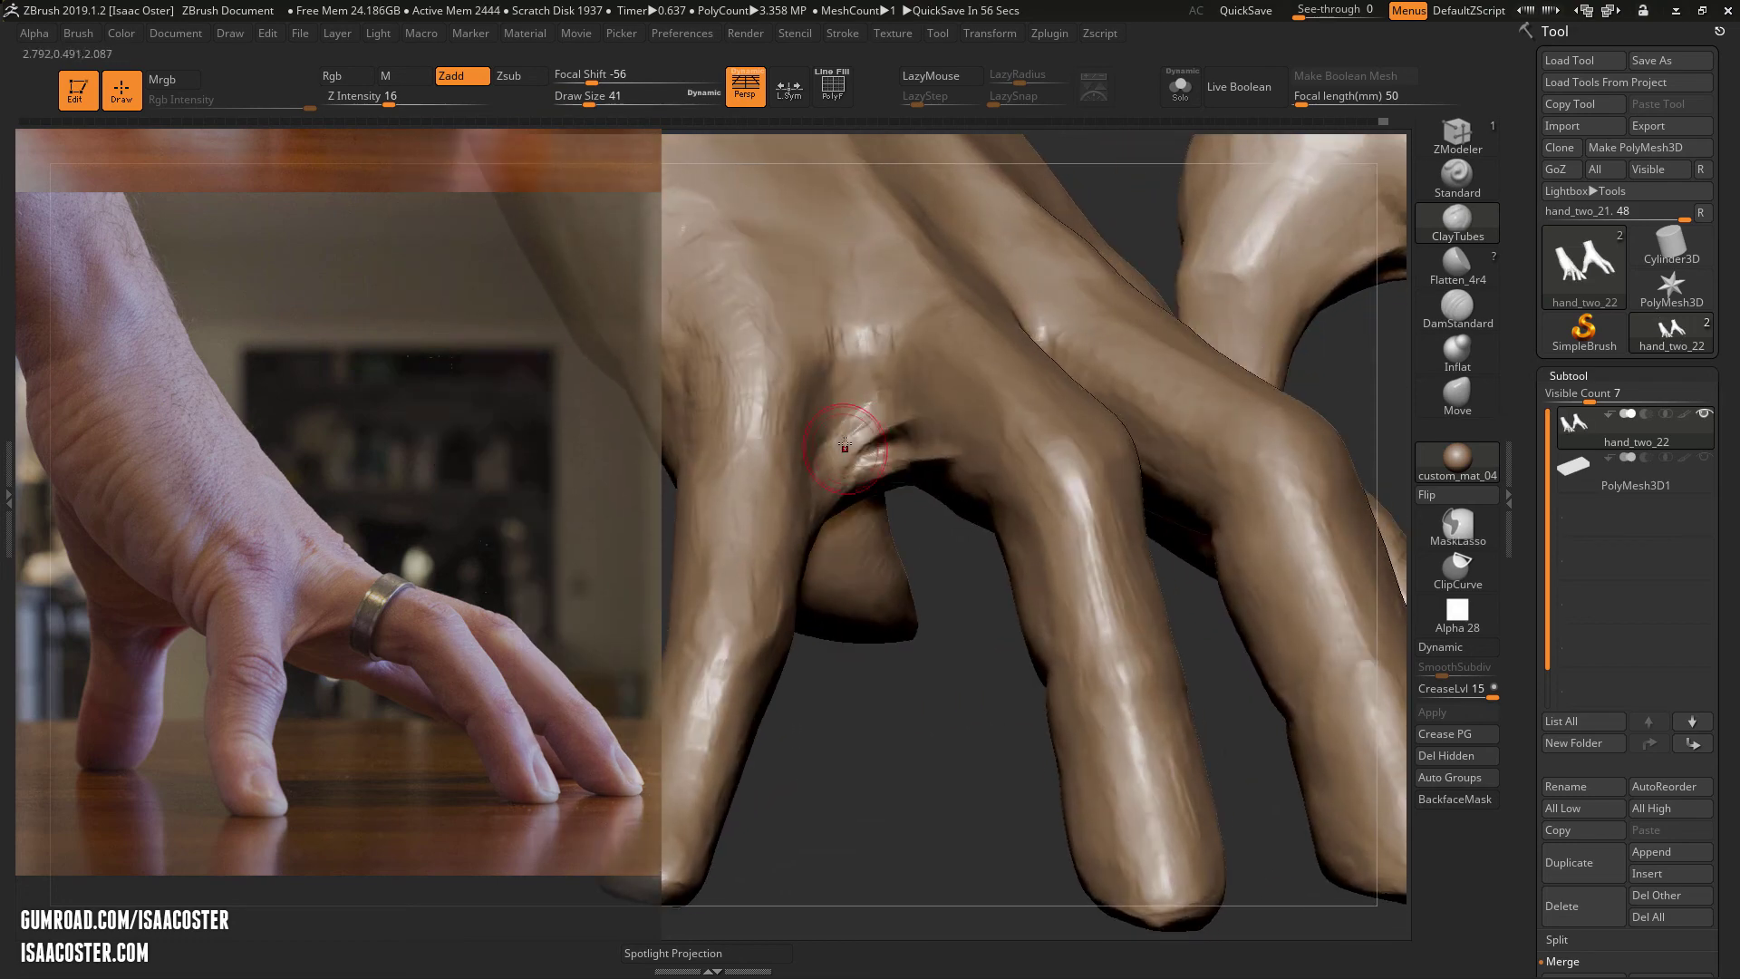
pyautogui.moveTo(948, 686); pyautogui.dragTo(1003, 447, button='right')
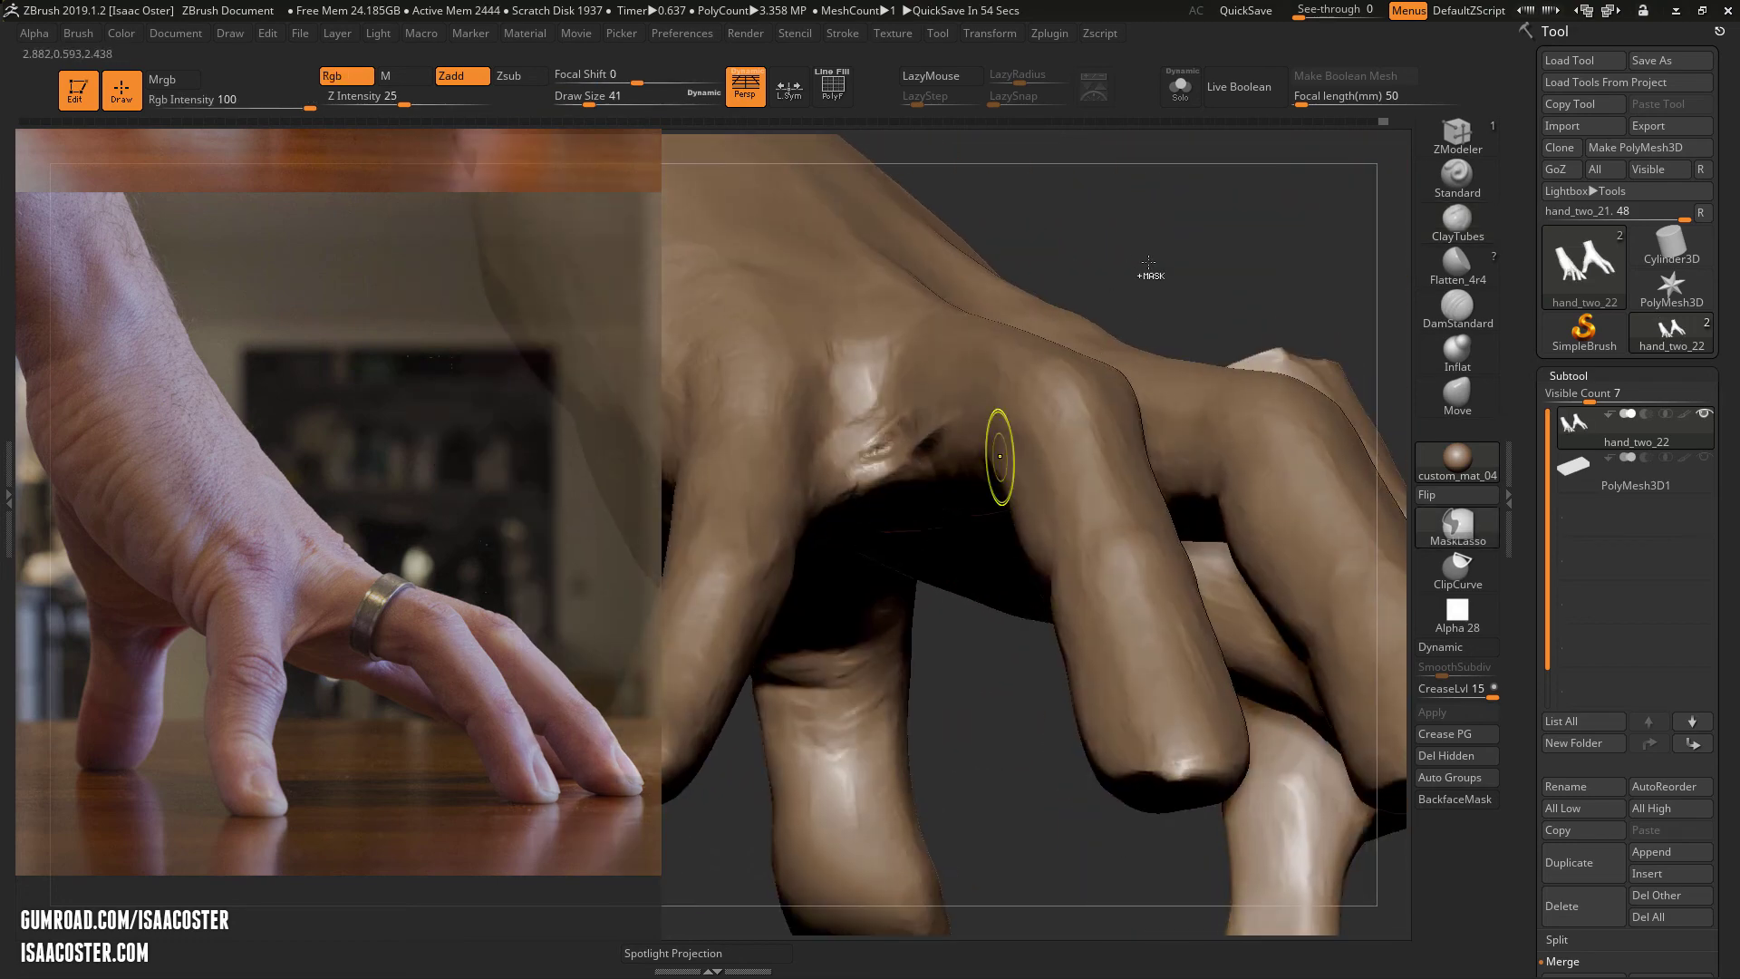
# - Puff up the skin folds beside the webbing creases with the Inflat brush at draw size 23
pyautogui.click(1456, 354)
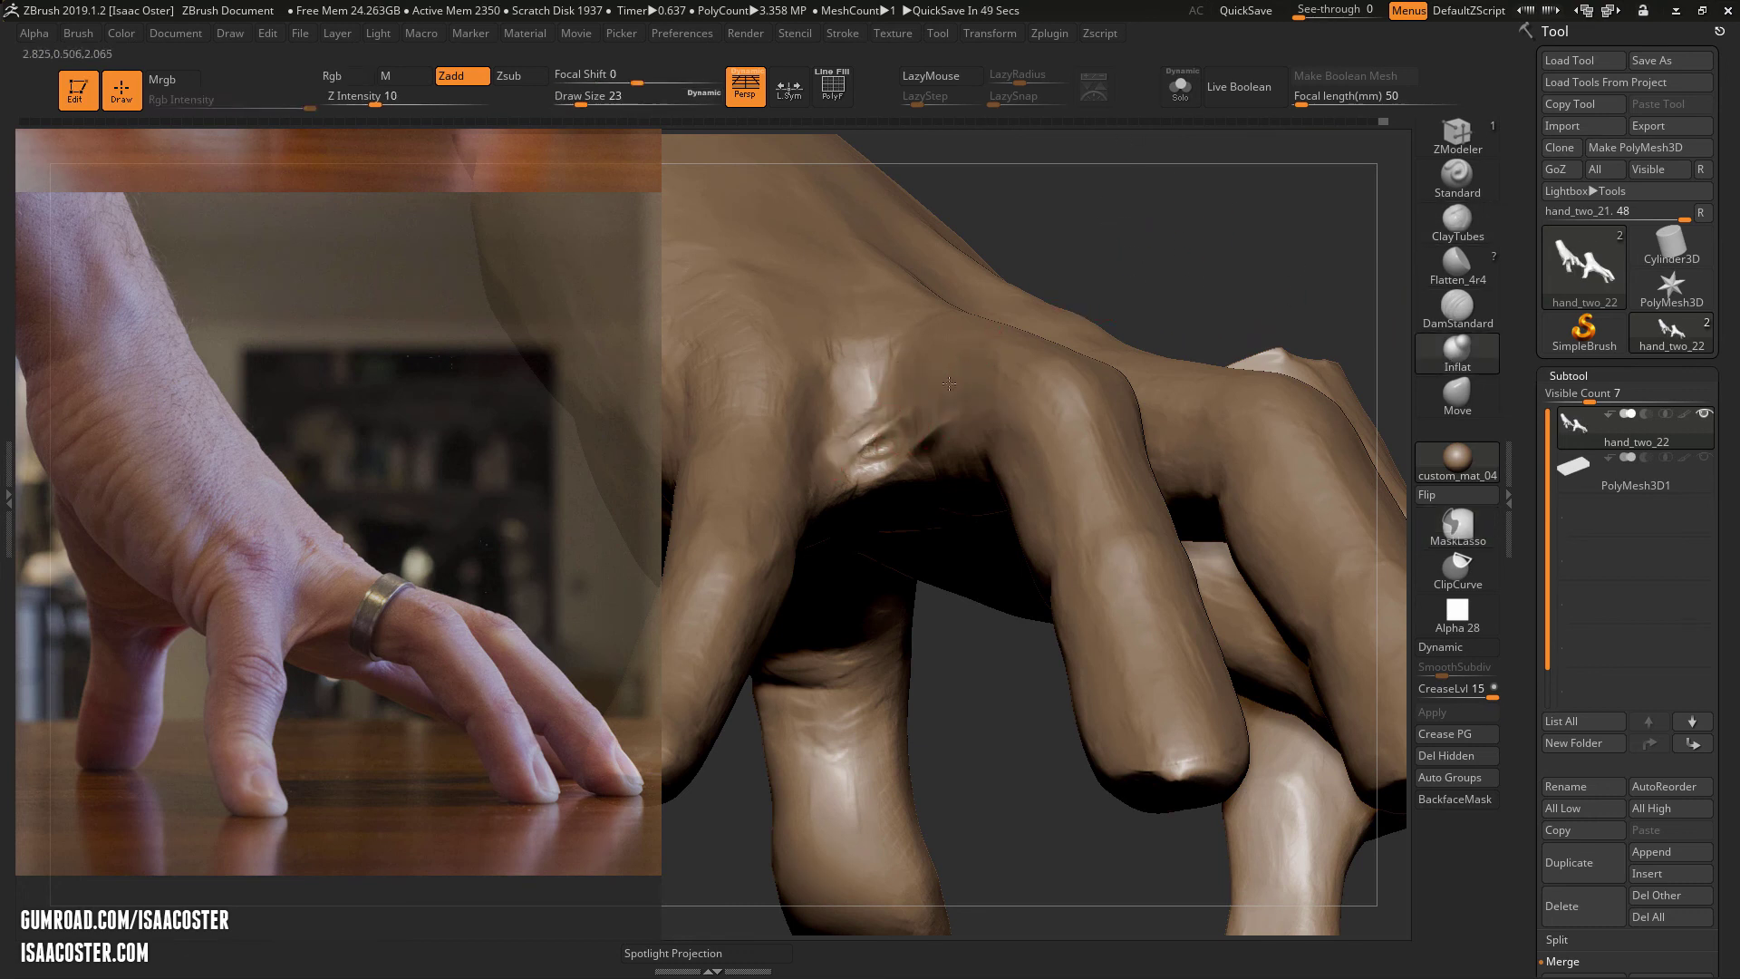
pyautogui.press('shift')
pyautogui.moveTo(1107, 260); pyautogui.dragTo(952, 431)
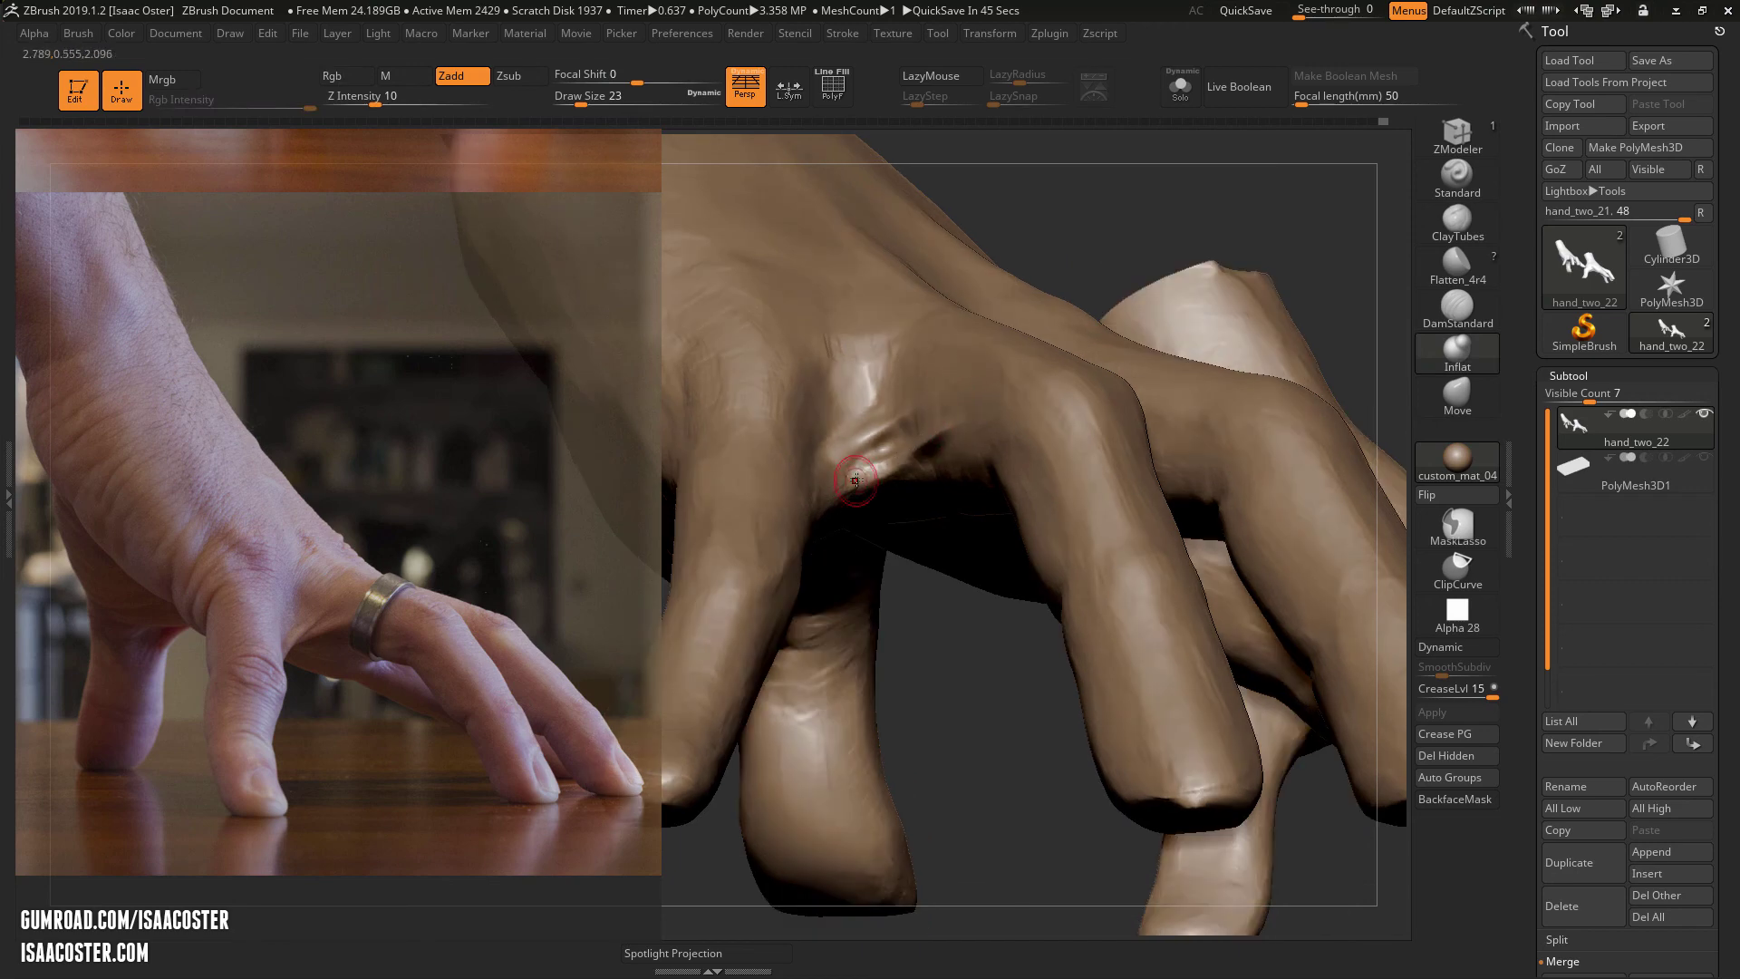
pyautogui.moveTo(957, 713); pyautogui.dragTo(889, 455)
# - Adjust the webbing's edge and its small folds with the Move brush at draw sizes 71 and 27
pyautogui.moveTo(919, 267); pyautogui.dragTo(925, 153)
pyautogui.click(1466, 393)
pyautogui.press('s')
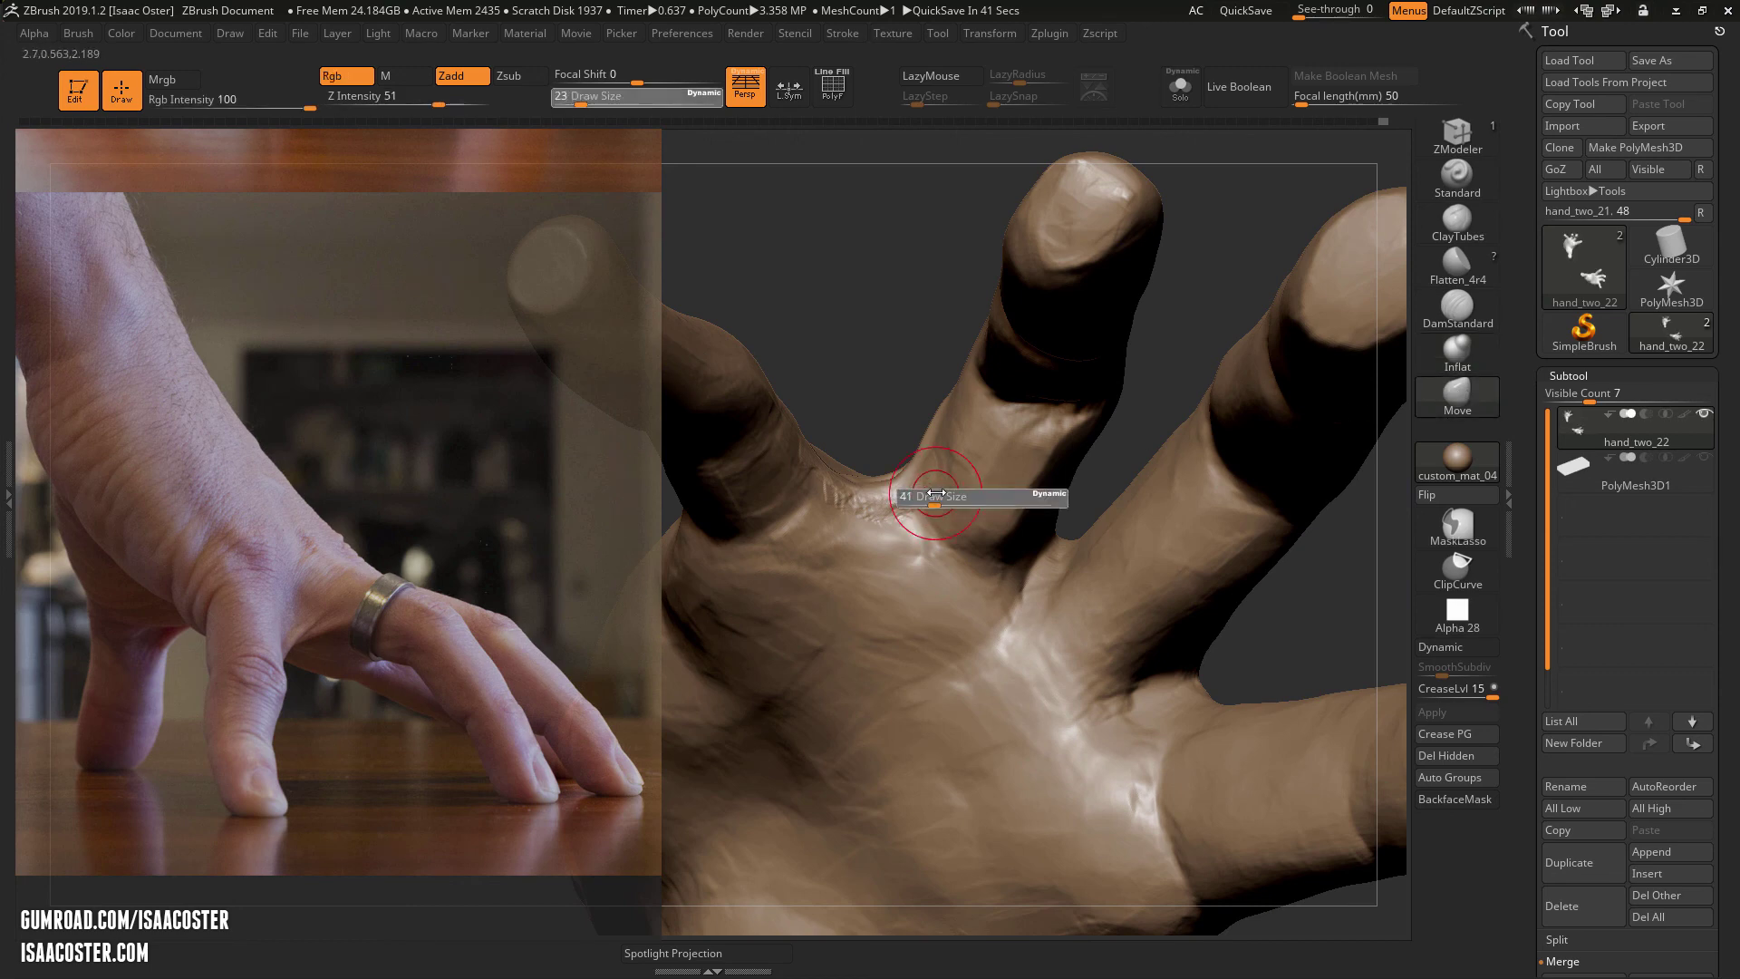
pyautogui.moveTo(922, 495); pyautogui.dragTo(941, 495)
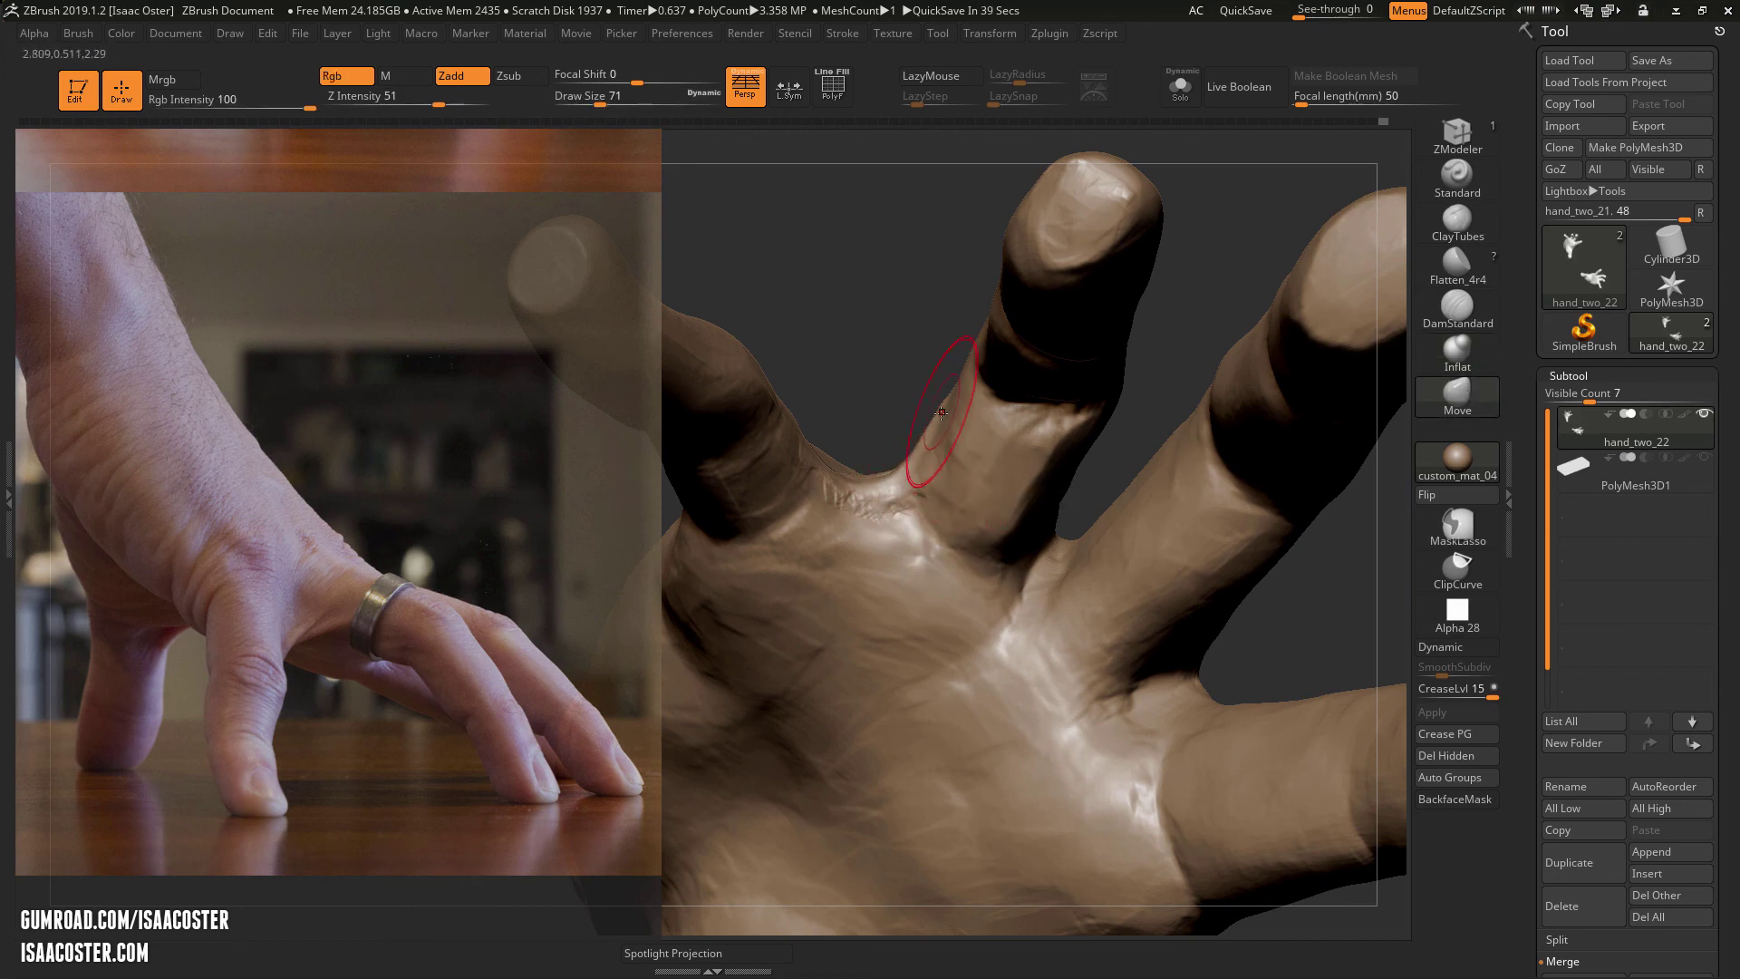
pyautogui.moveTo(949, 413)
pyautogui.mouseDown(button='right')
pyautogui.moveTo(901, 390)
pyautogui.moveTo(893, 422)
pyautogui.mouseUp(button='right')
pyautogui.press('s')
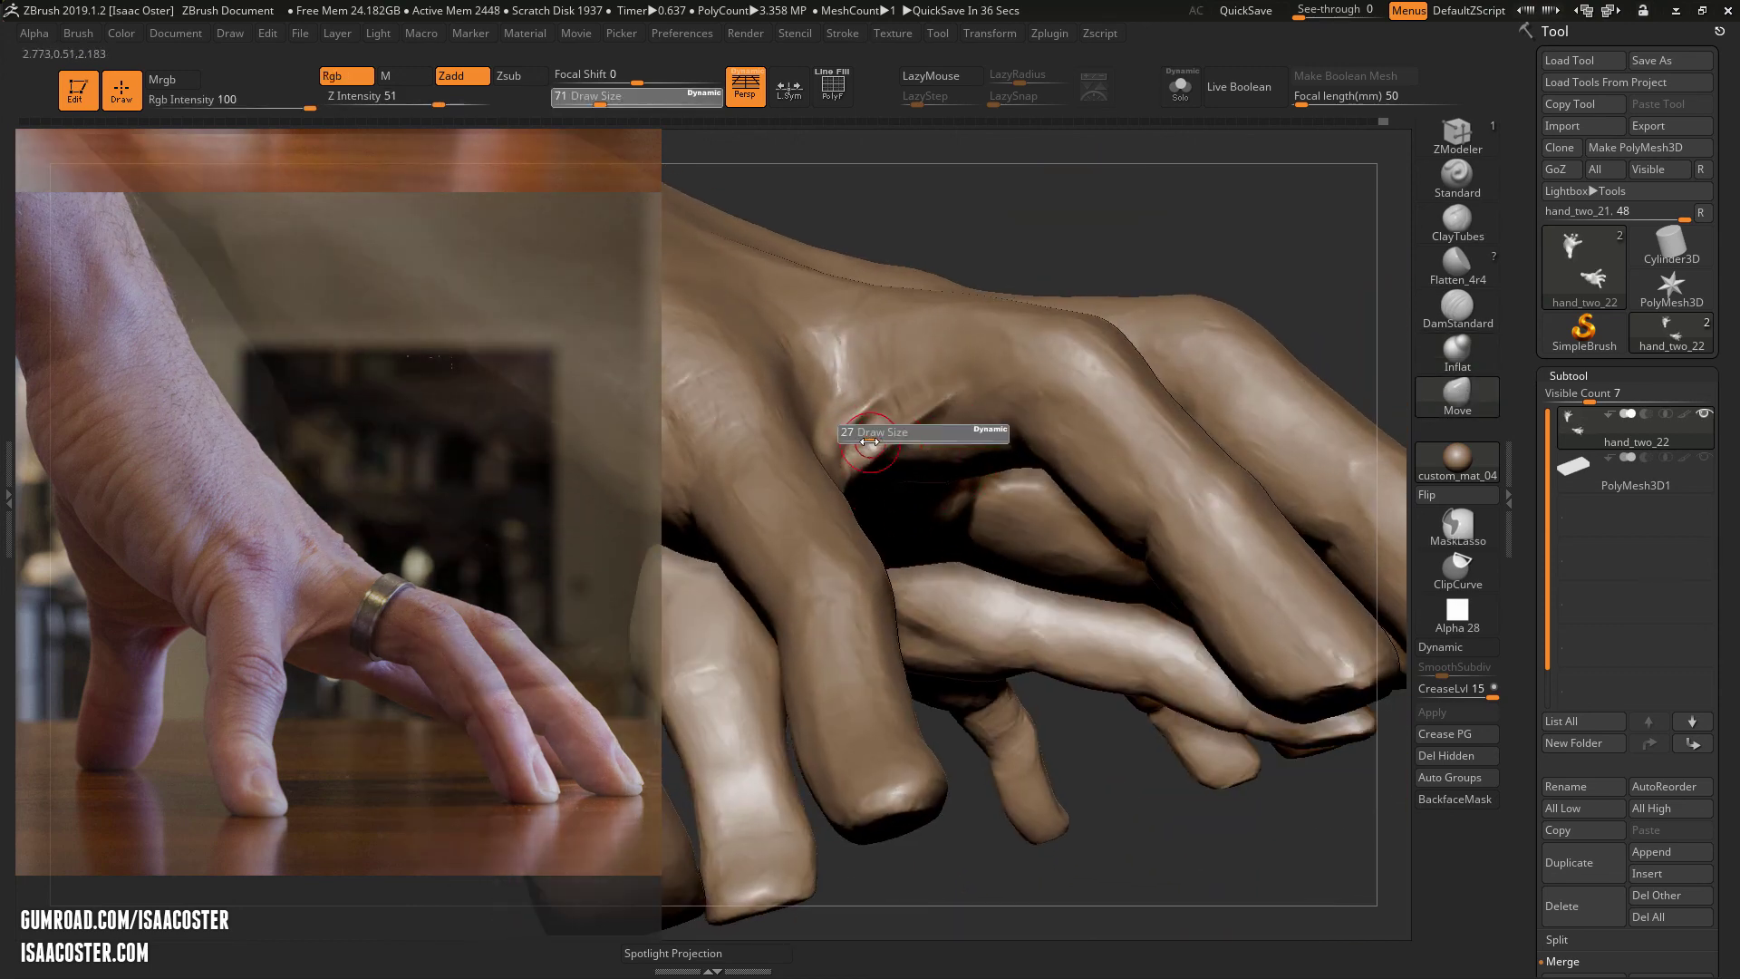
pyautogui.moveTo(893, 426)
pyautogui.mouseDown()
pyautogui.moveTo(828, 425)
pyautogui.moveTo(841, 439)
pyautogui.moveTo(886, 390)
pyautogui.mouseUp()
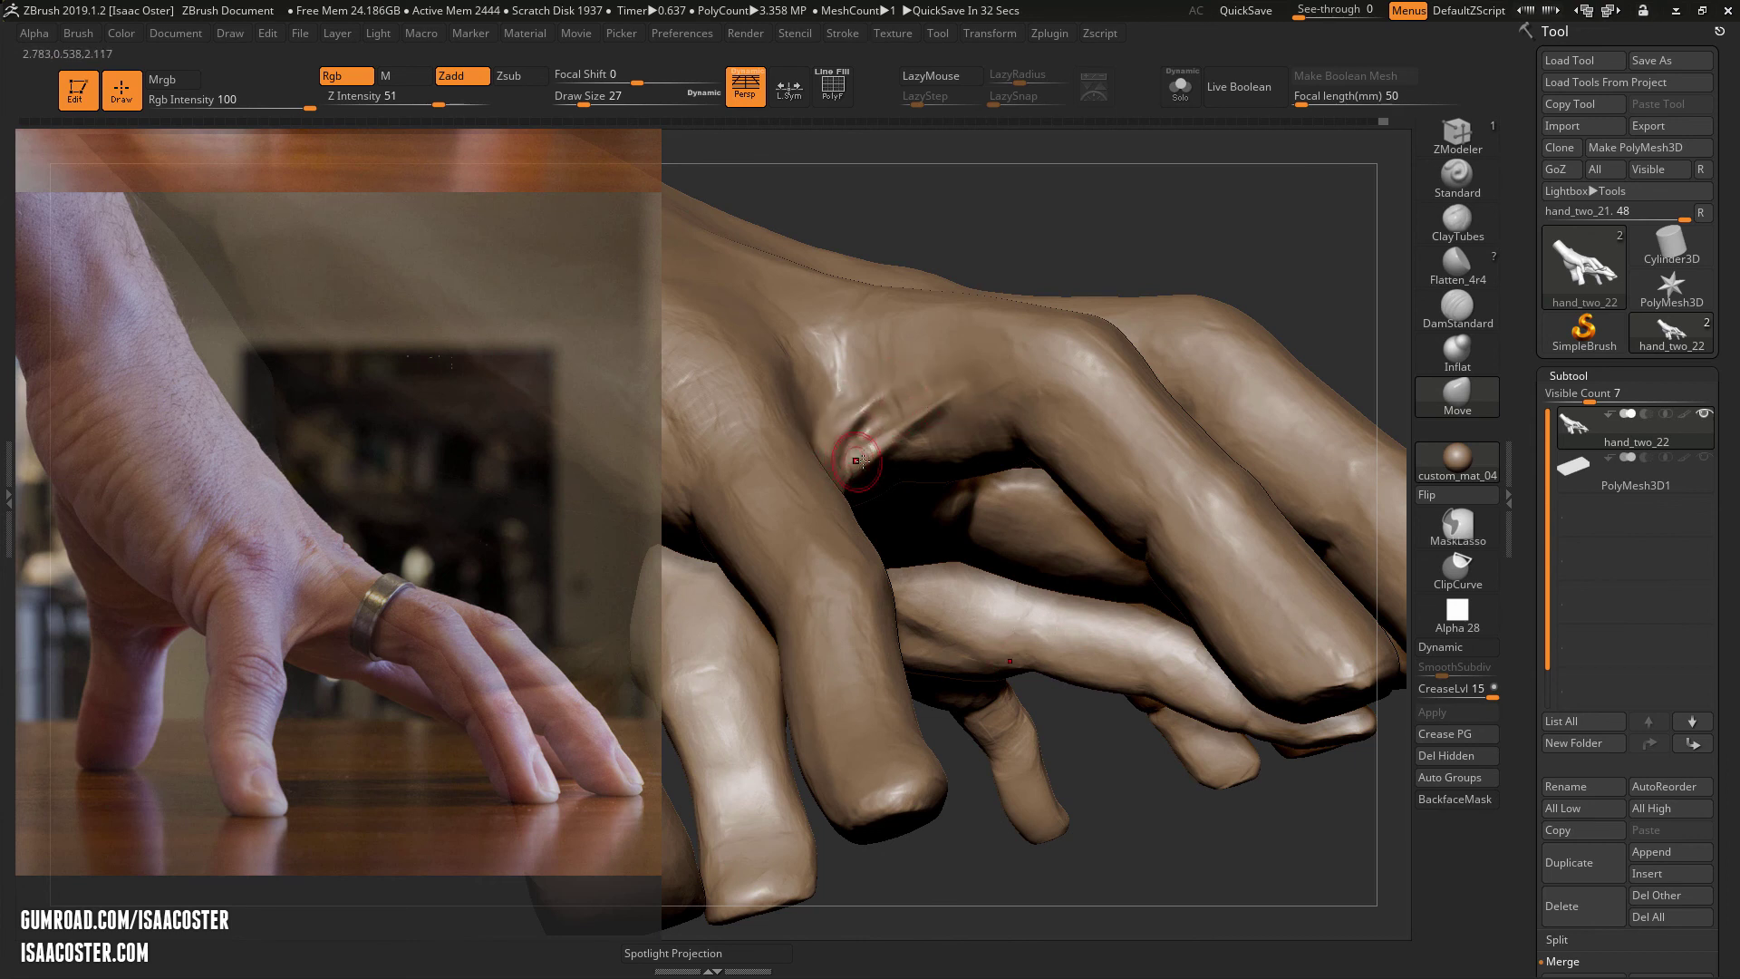
# - Flatten the skin folds around the webbing creases between the little and ring fingers with the Flatten_4r4 brush at draw size 27
pyautogui.click(1457, 351)
pyautogui.moveTo(1041, 263); pyautogui.dragTo(909, 416, button='right')
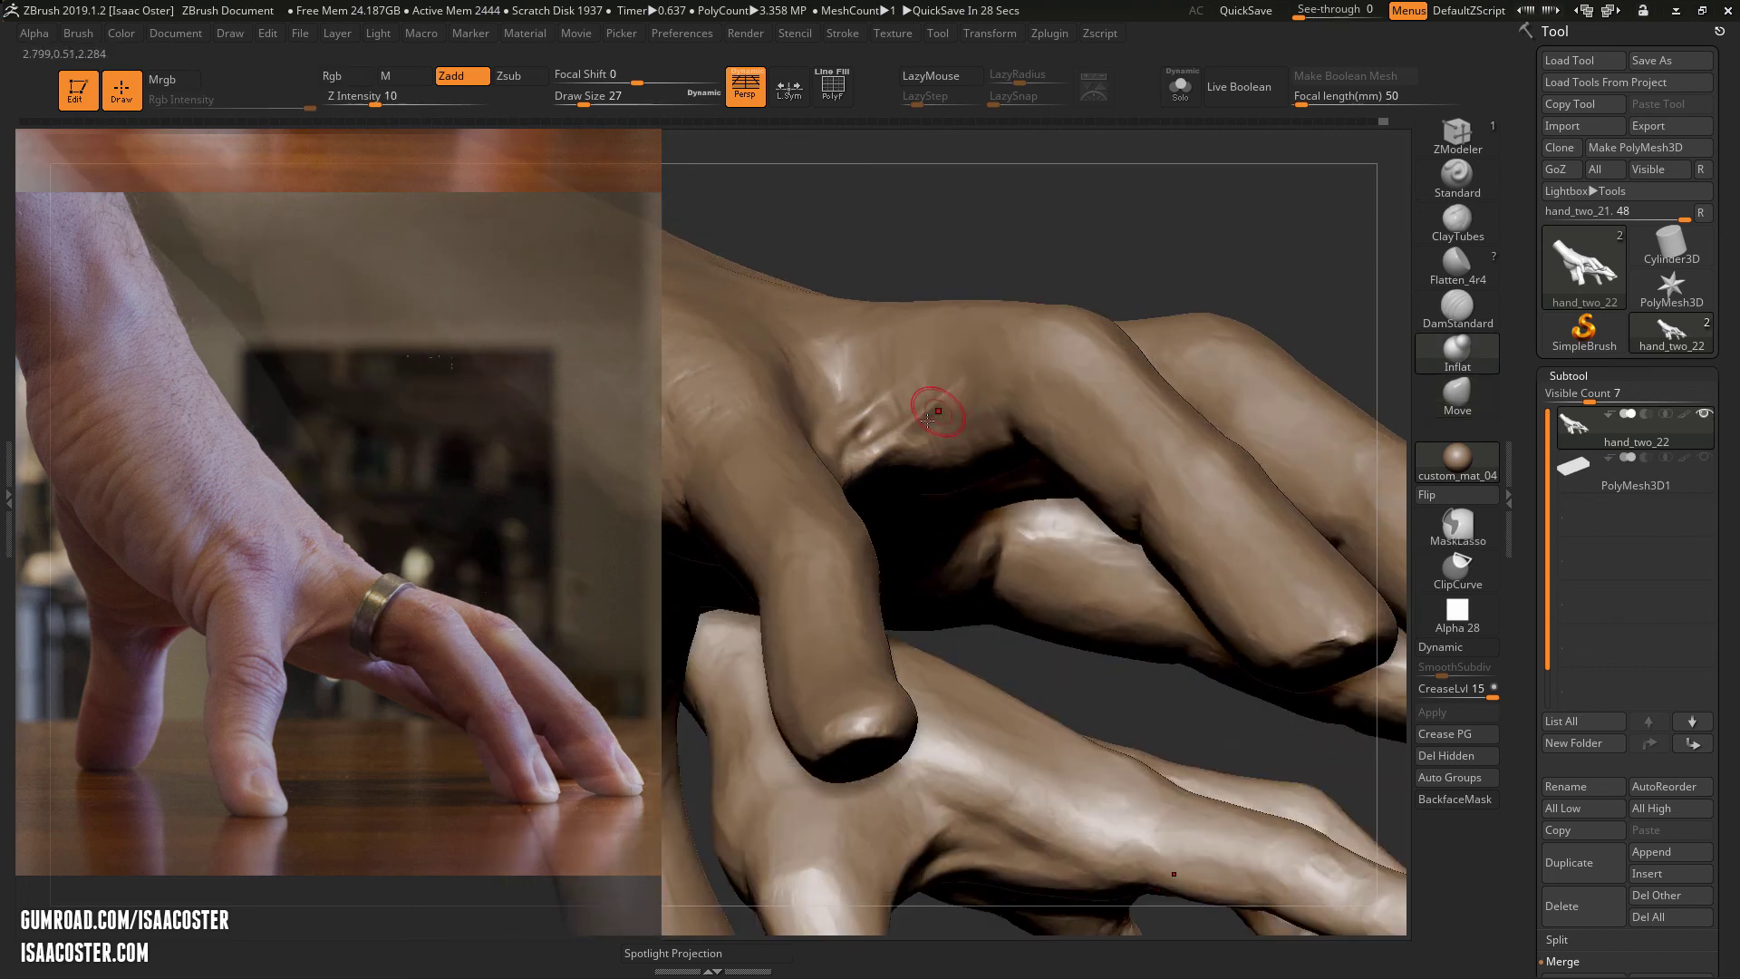
pyautogui.click(1457, 265)
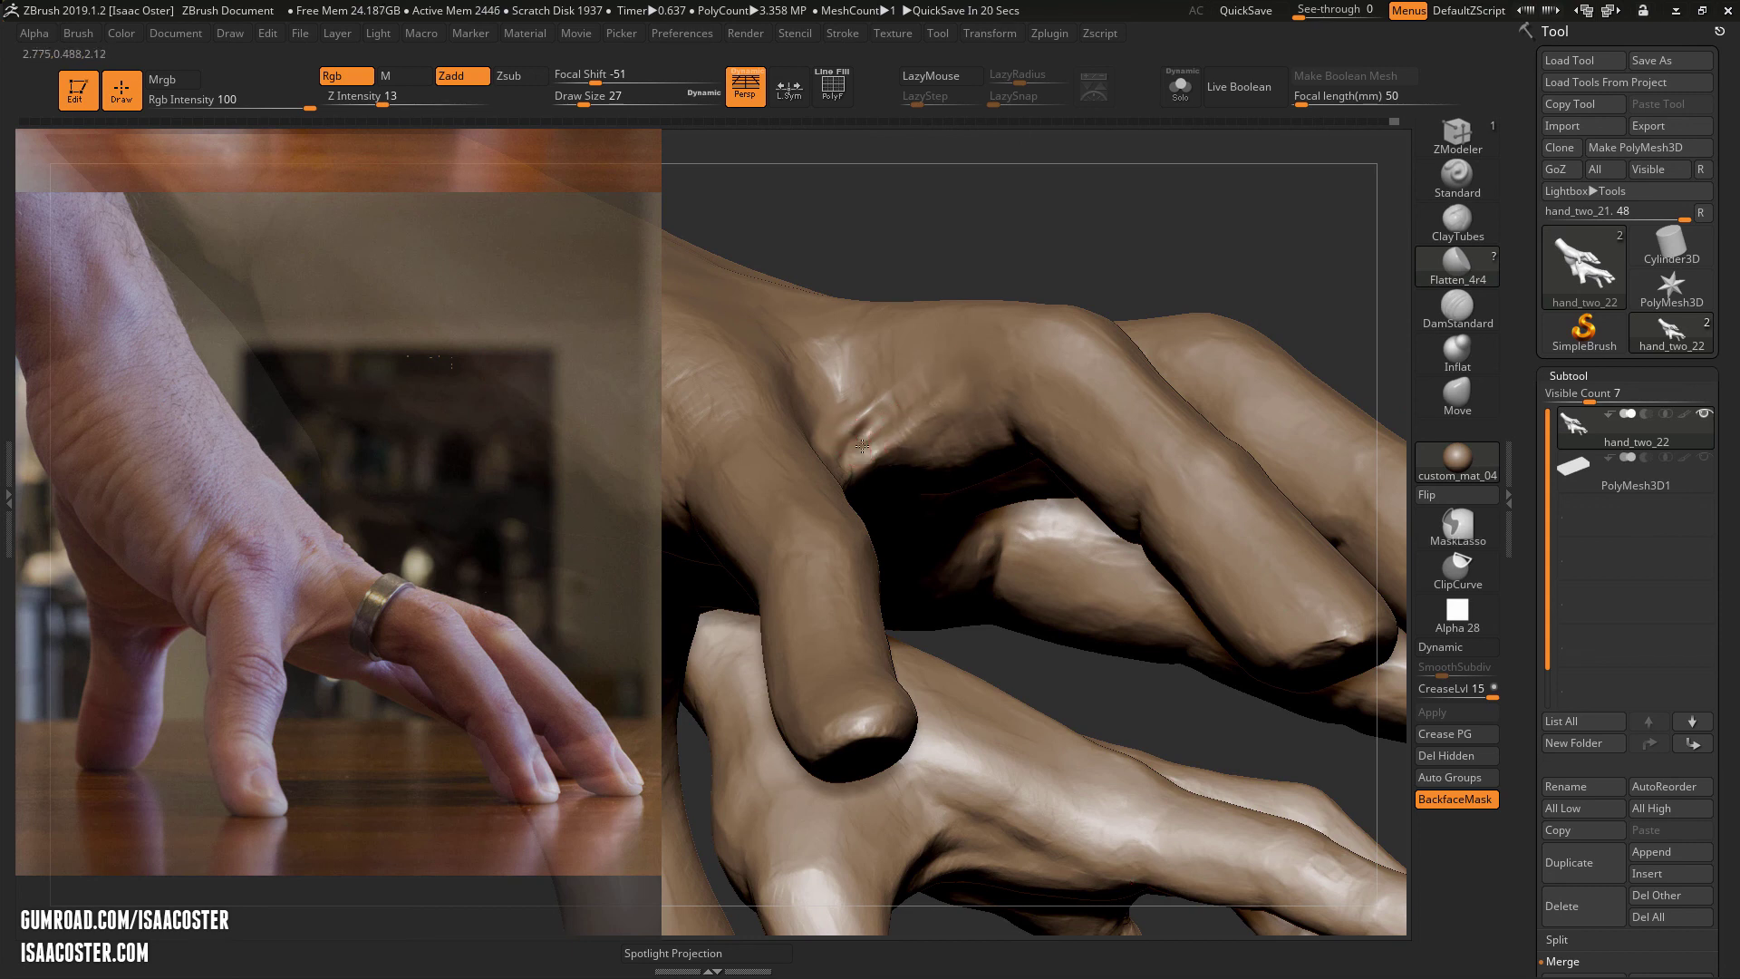
pyautogui.moveTo(862, 446); pyautogui.dragTo(864, 409)
pyautogui.moveTo(924, 316); pyautogui.dragTo(913, 330, button='right')
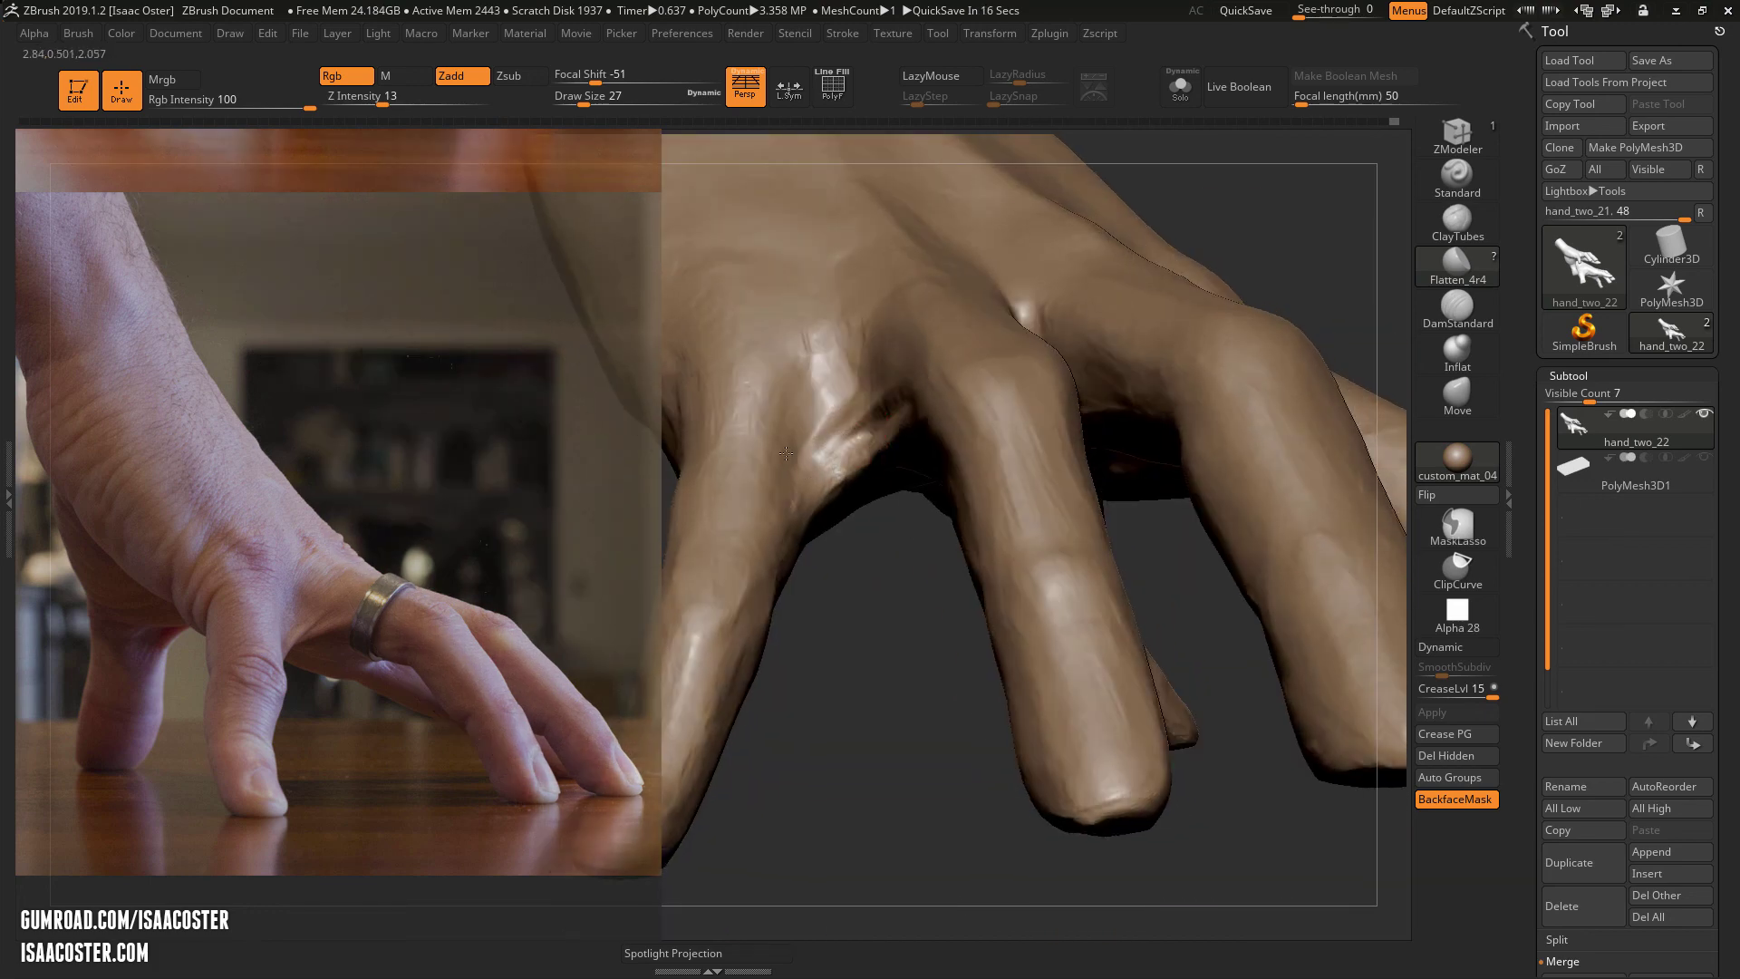
# - Flatten the planes on the palm side of the ring finger's base segment with the Flatten_4r4 brush at draw size 46
pyautogui.moveTo(818, 356)
pyautogui.mouseDown(button='right')
pyautogui.moveTo(898, 179)
pyautogui.moveTo(987, 270)
pyautogui.moveTo(987, 447)
pyautogui.moveTo(1061, 452)
pyautogui.moveTo(992, 553)
pyautogui.moveTo(923, 748)
pyautogui.moveTo(970, 544)
pyautogui.moveTo(1040, 405)
pyautogui.moveTo(934, 603)
pyautogui.mouseUp(button='right')
pyautogui.press(']')
pyautogui.press(']')
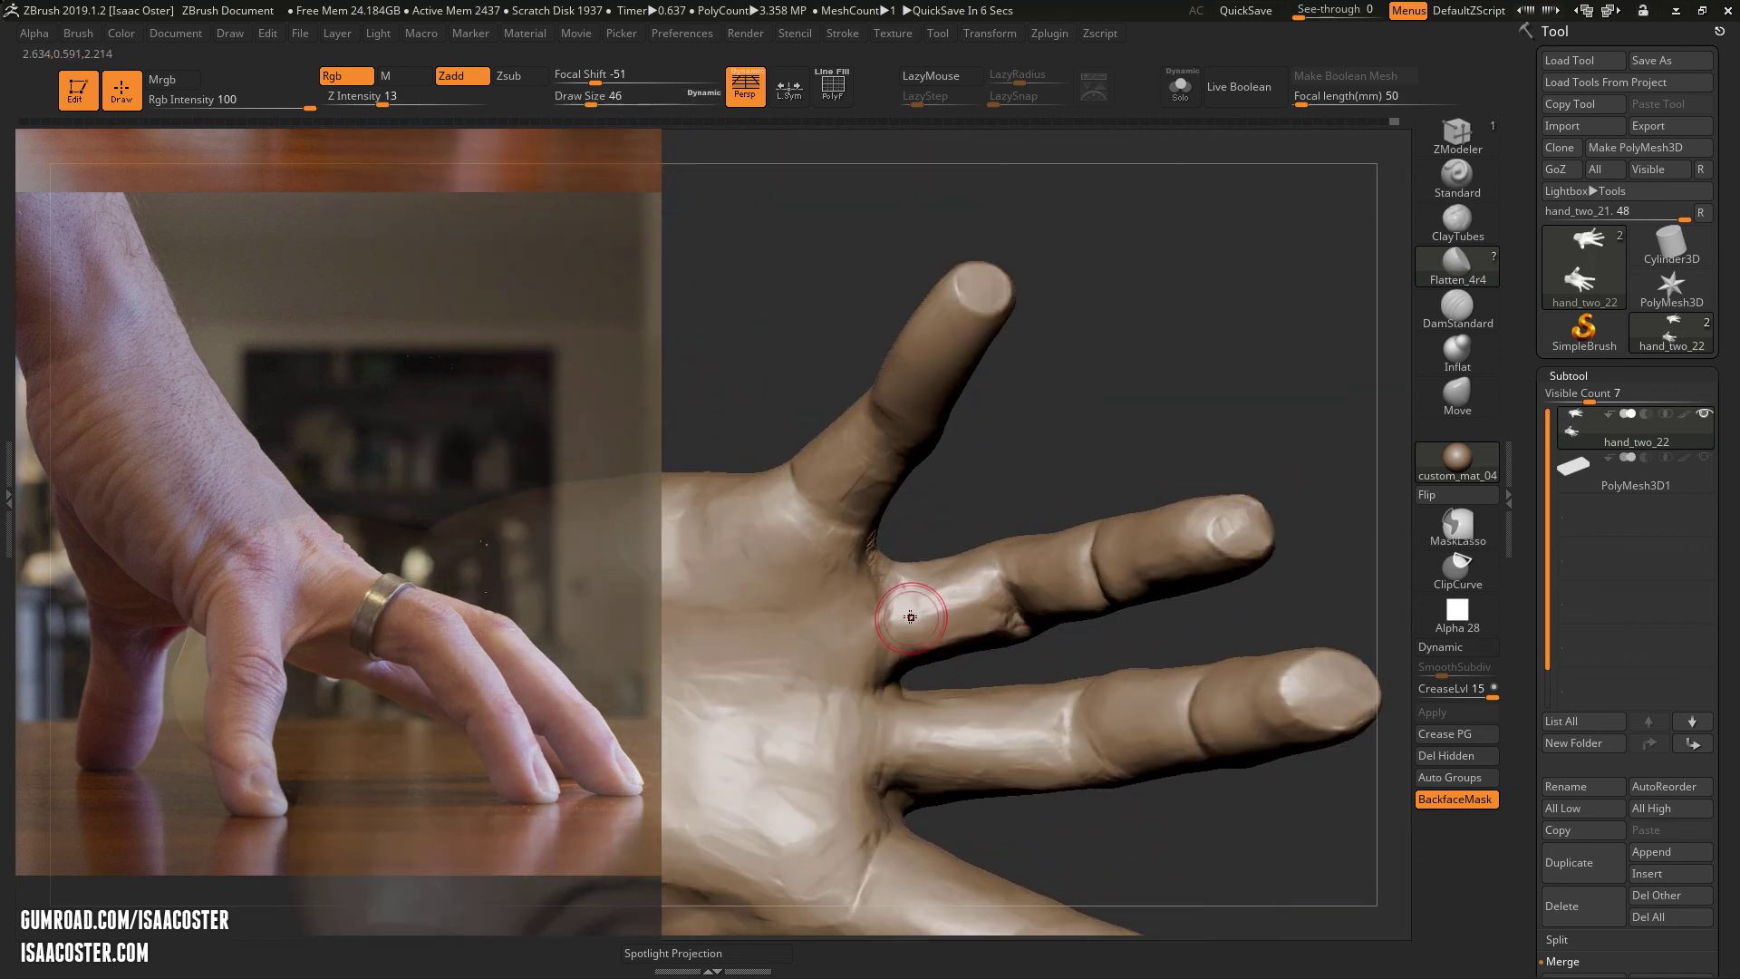
pyautogui.moveTo(930, 596); pyautogui.dragTo(992, 589)
pyautogui.moveTo(1021, 487); pyautogui.dragTo(952, 622, button='right')
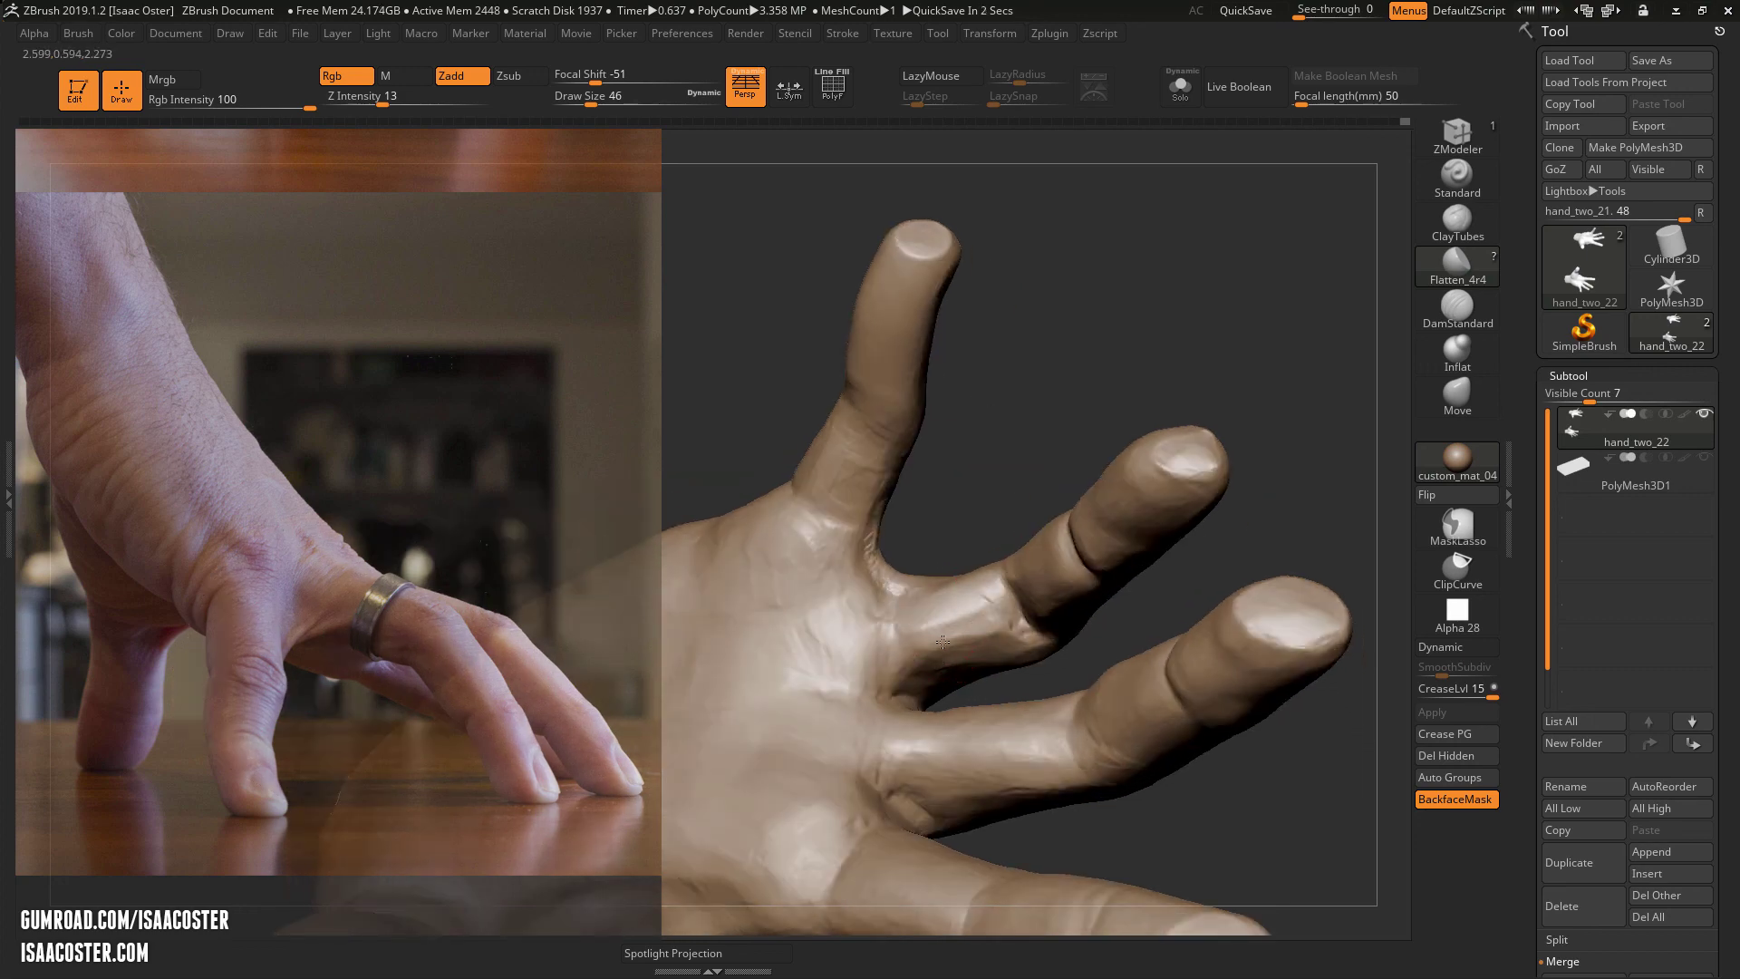
pyautogui.moveTo(942, 617); pyautogui.dragTo(971, 629)
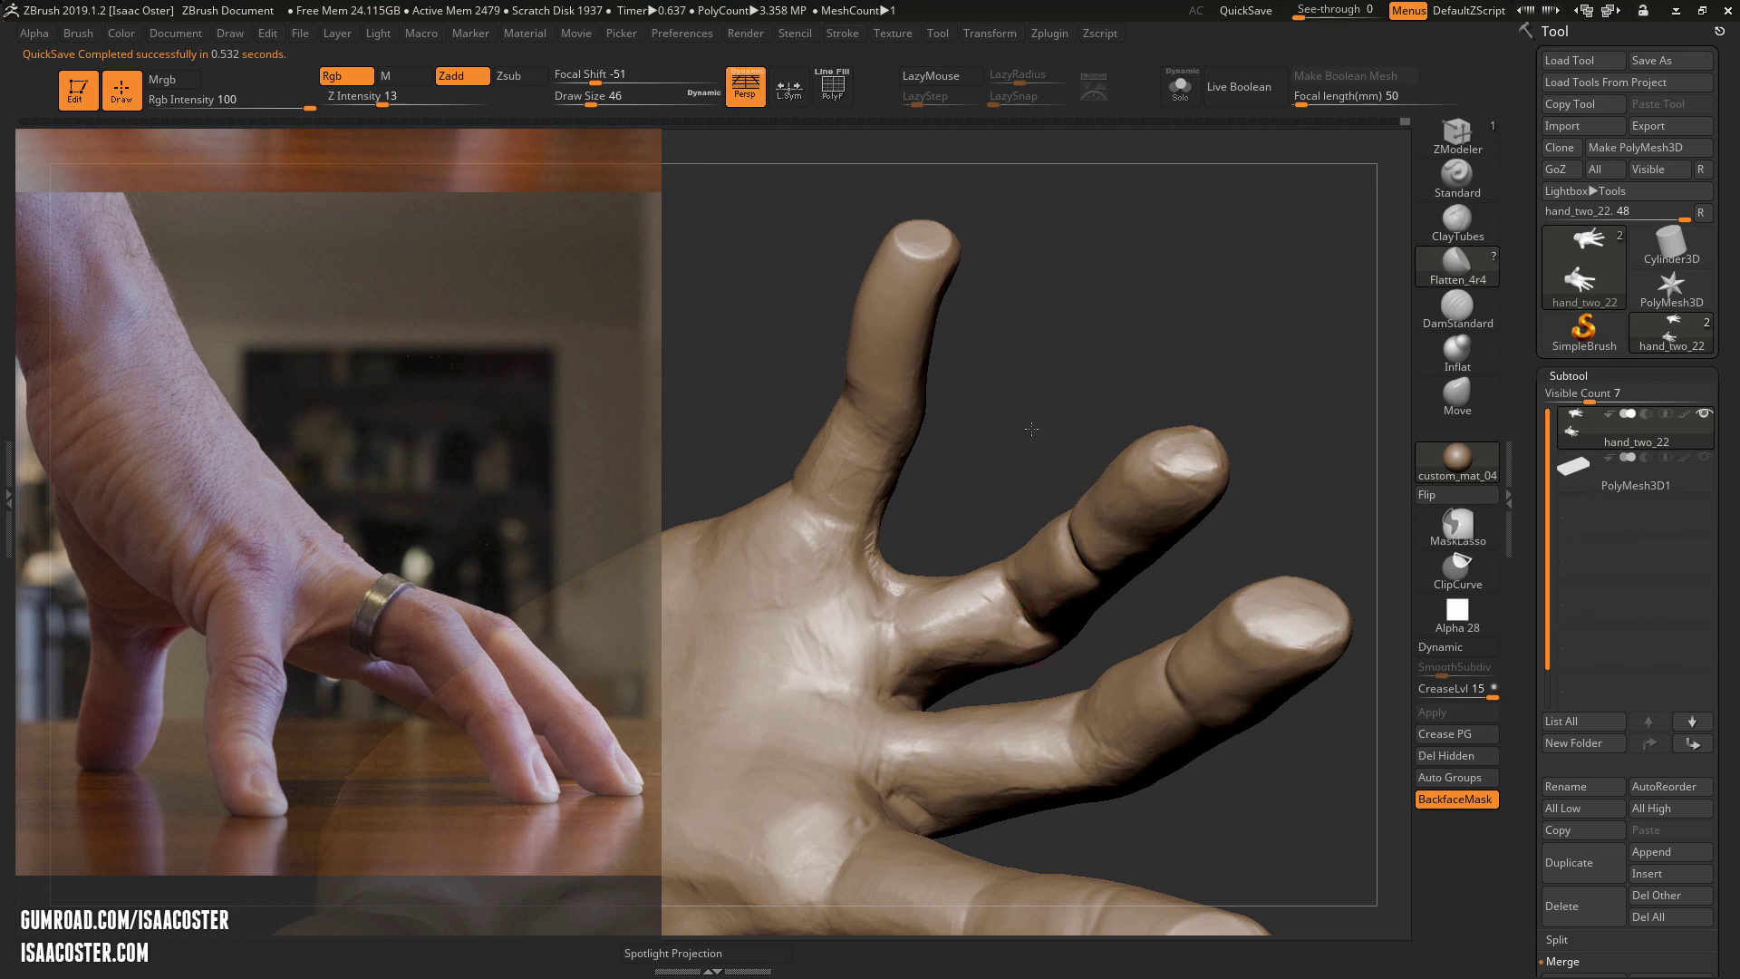
# - Flatten the palm side of the little finger's base at draw size 46 and compare the whole hand with the reference photo
pyautogui.moveTo(1031, 429); pyautogui.dragTo(1018, 574, button='right')
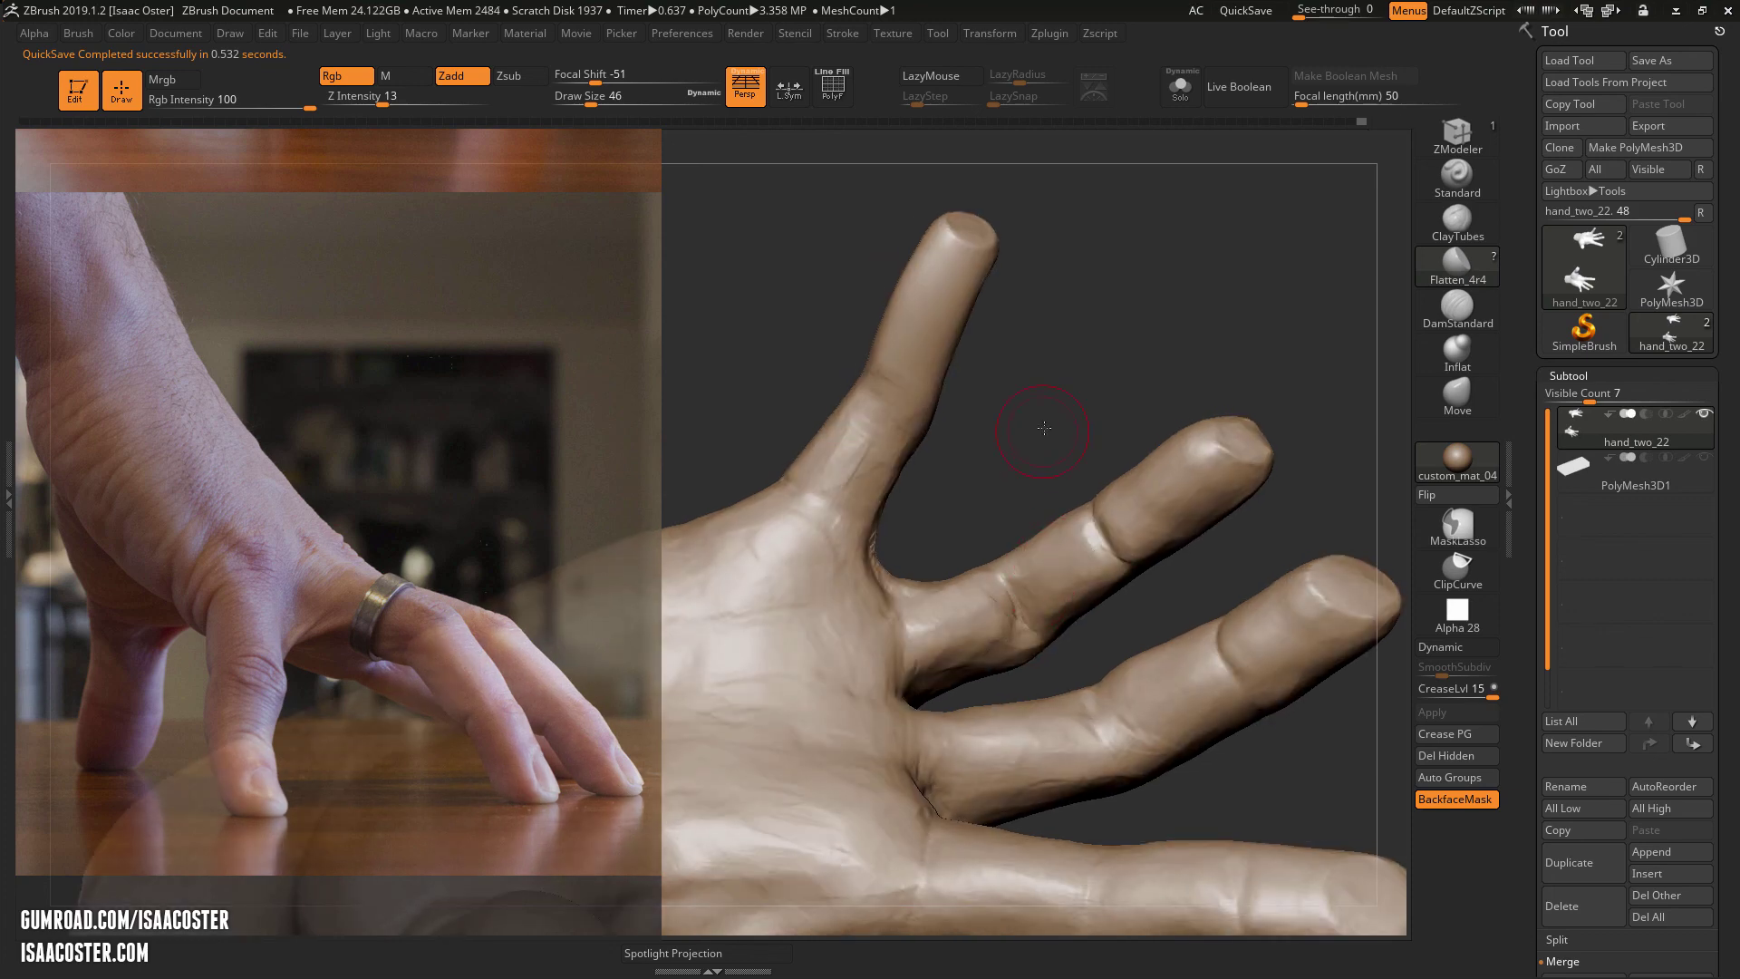
pyautogui.moveTo(1045, 428); pyautogui.dragTo(1055, 422, button='right')
pyautogui.moveTo(854, 477); pyautogui.dragTo(845, 483)
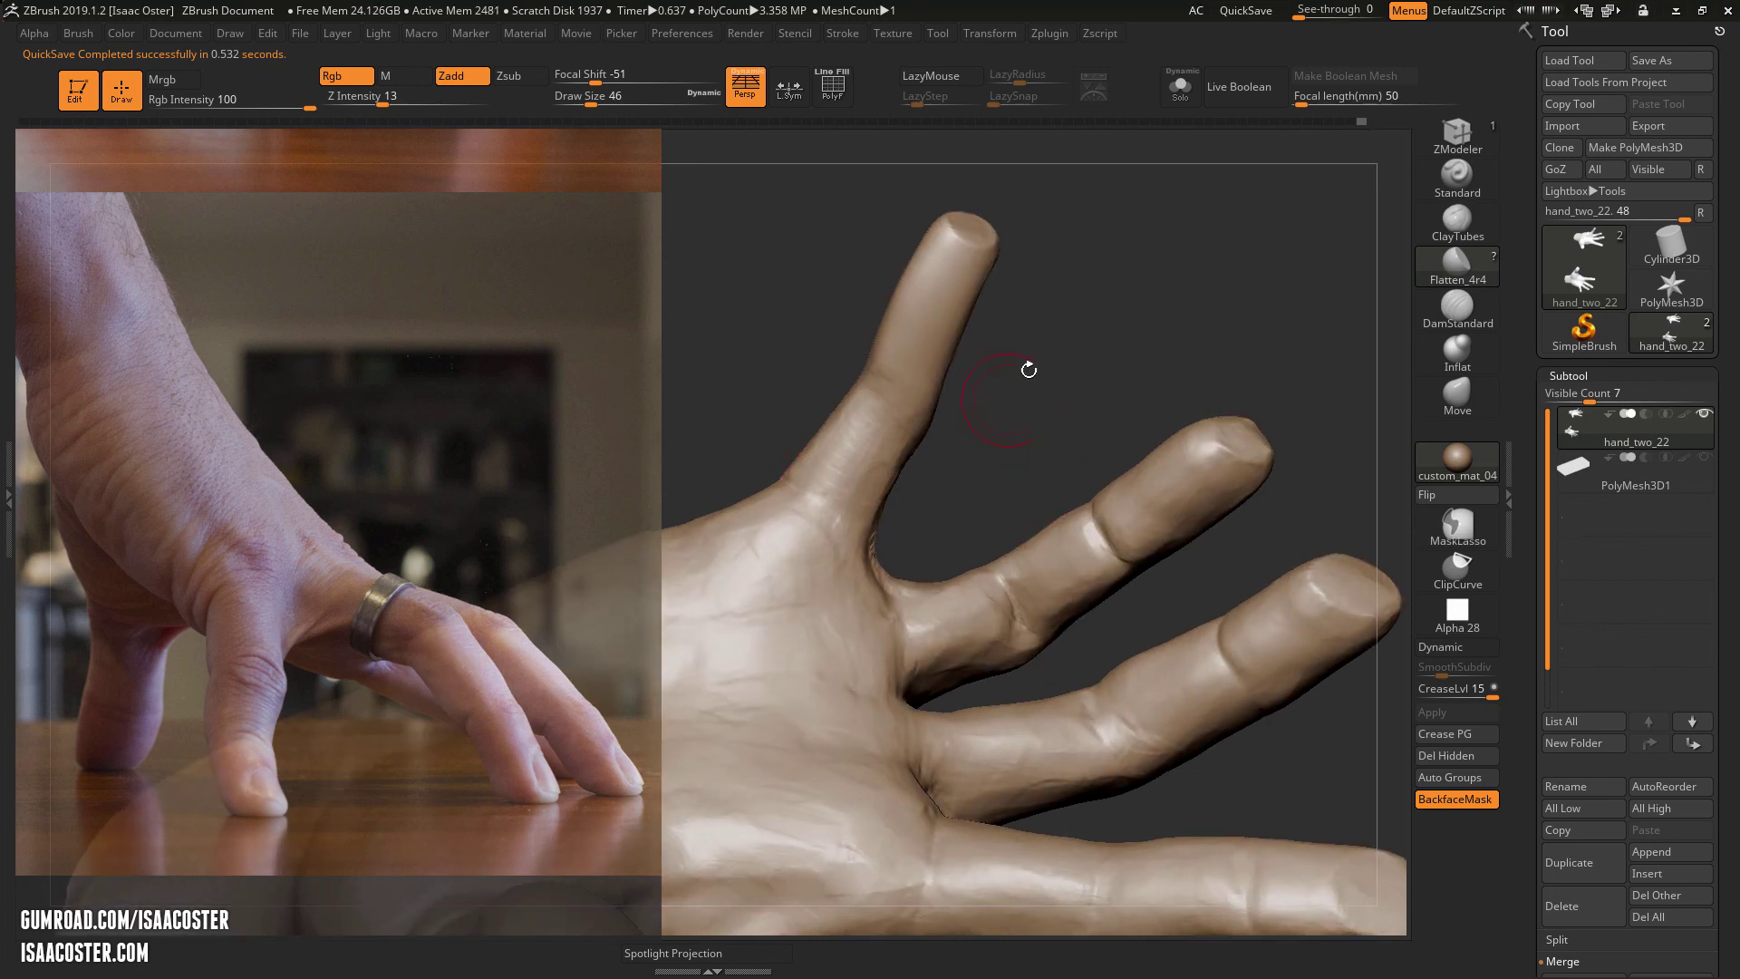
pyautogui.moveTo(1029, 370)
pyautogui.mouseDown(button='right')
pyautogui.moveTo(1015, 738)
pyautogui.moveTo(1057, 800)
pyautogui.moveTo(1166, 789)
pyautogui.moveTo(1069, 797)
pyautogui.moveTo(933, 874)
pyautogui.moveTo(944, 725)
pyautogui.mouseUp(button='right')
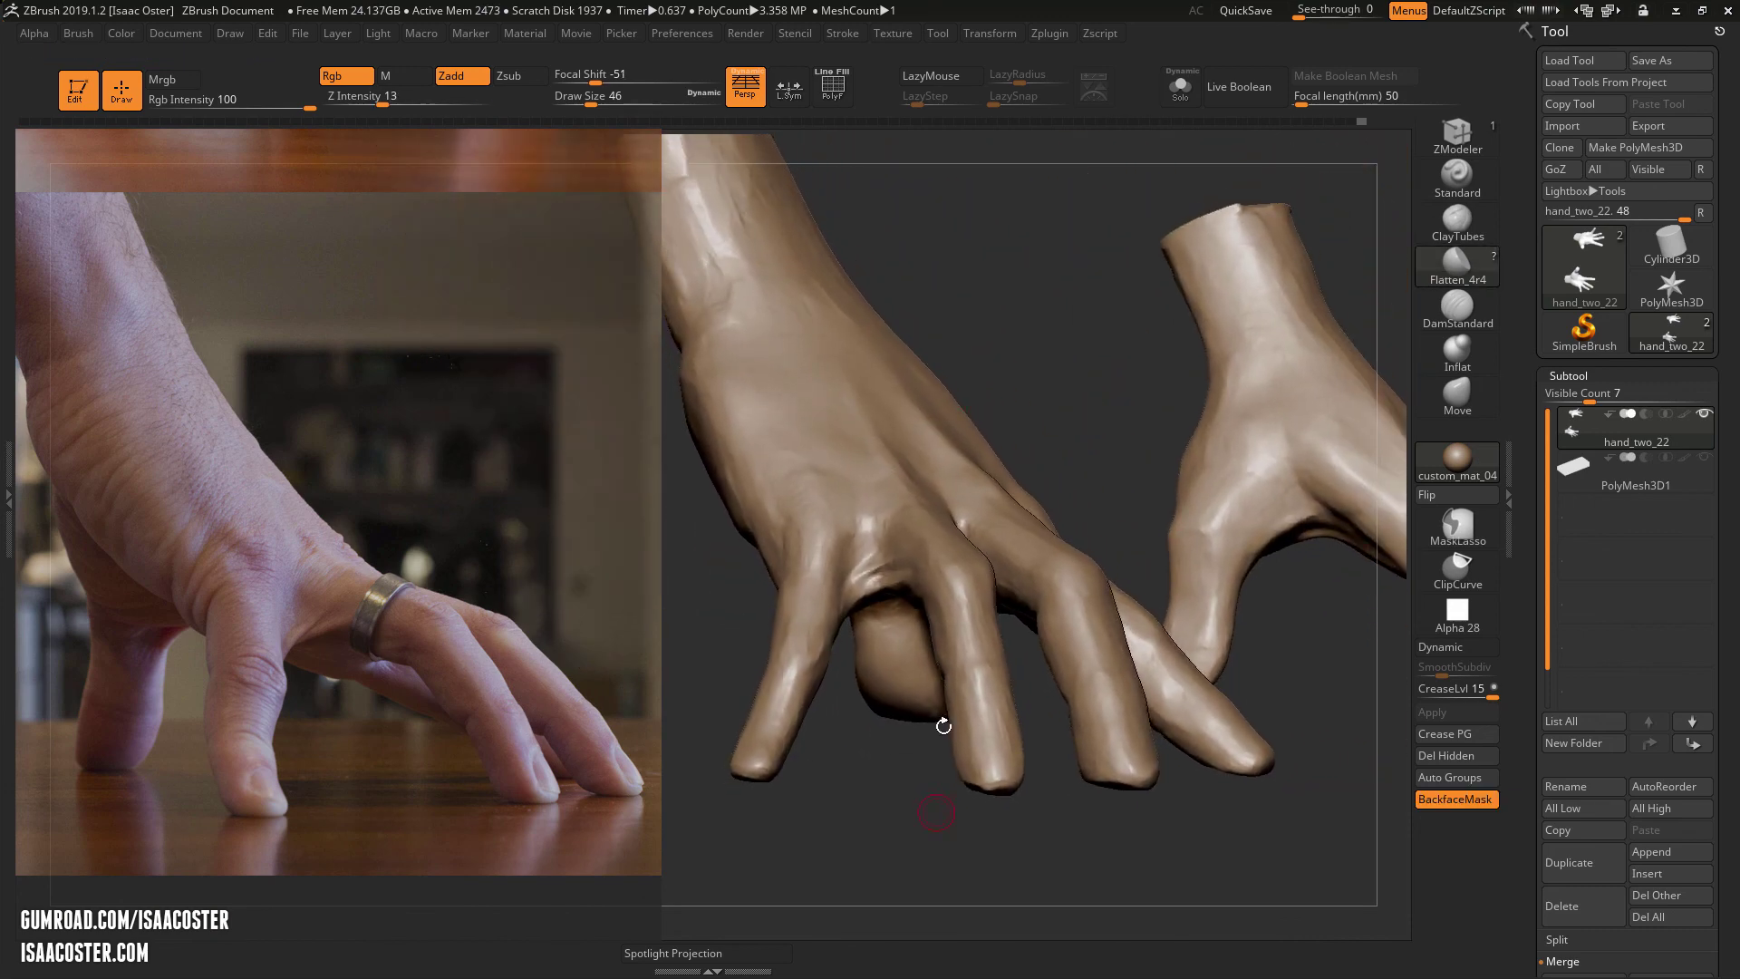
pyautogui.moveTo(943, 299); pyautogui.dragTo(1055, 373, button='right')
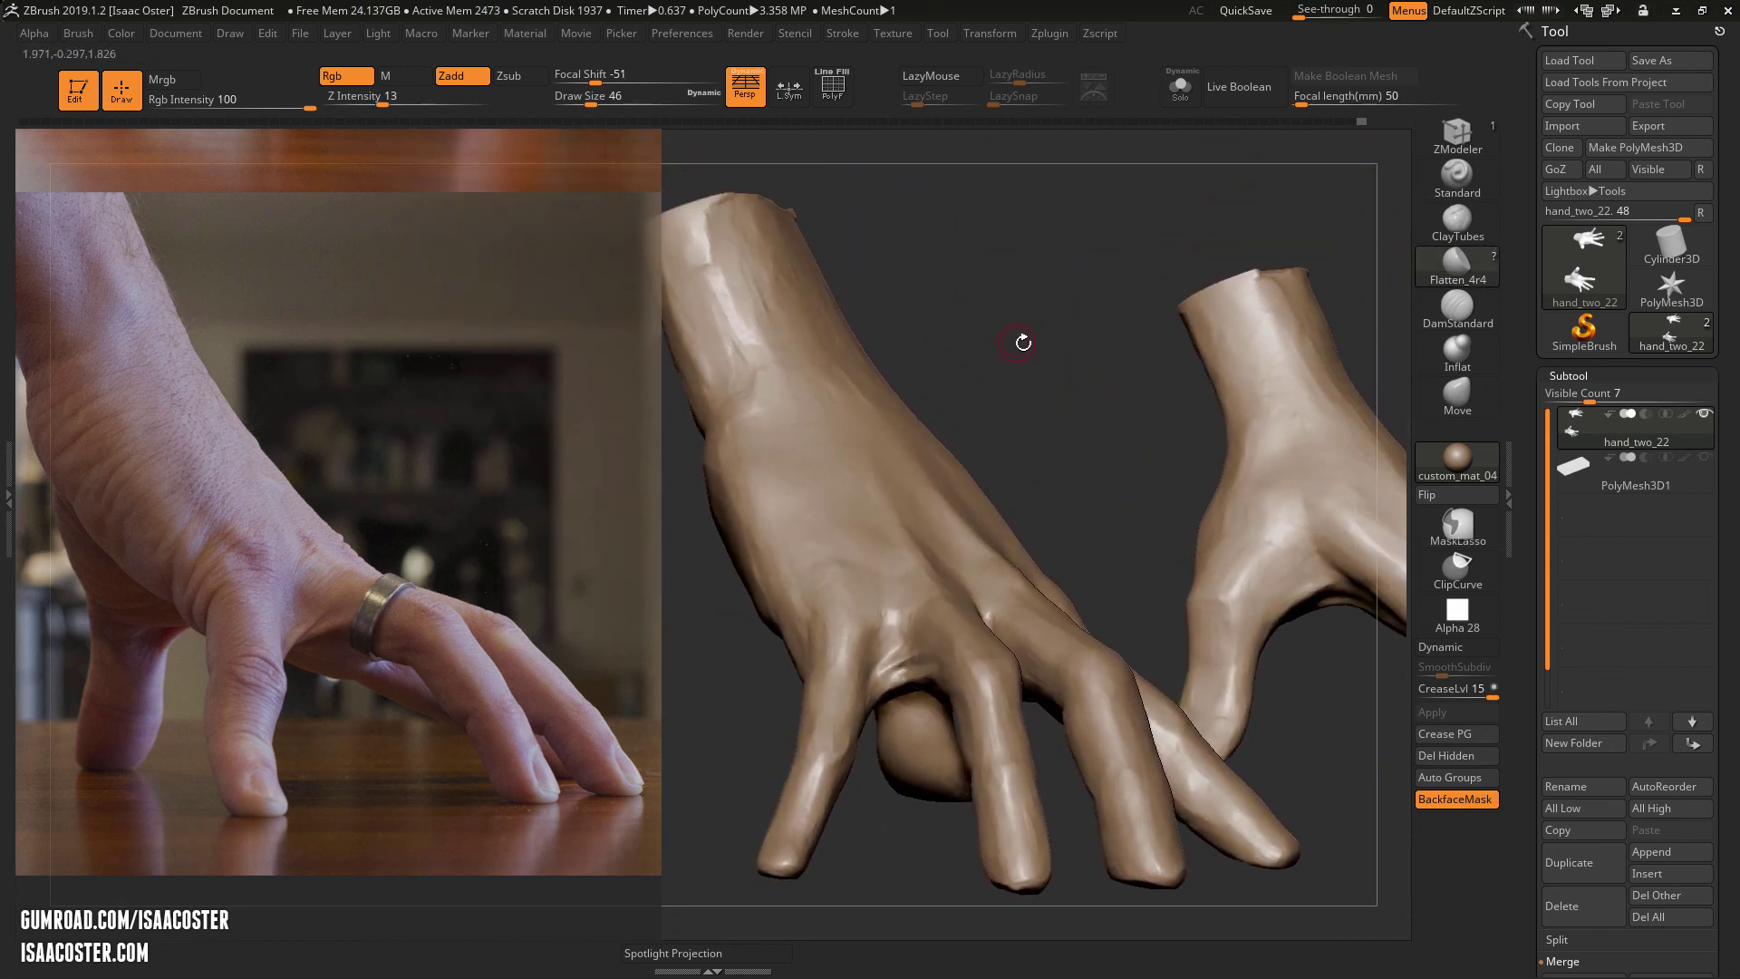